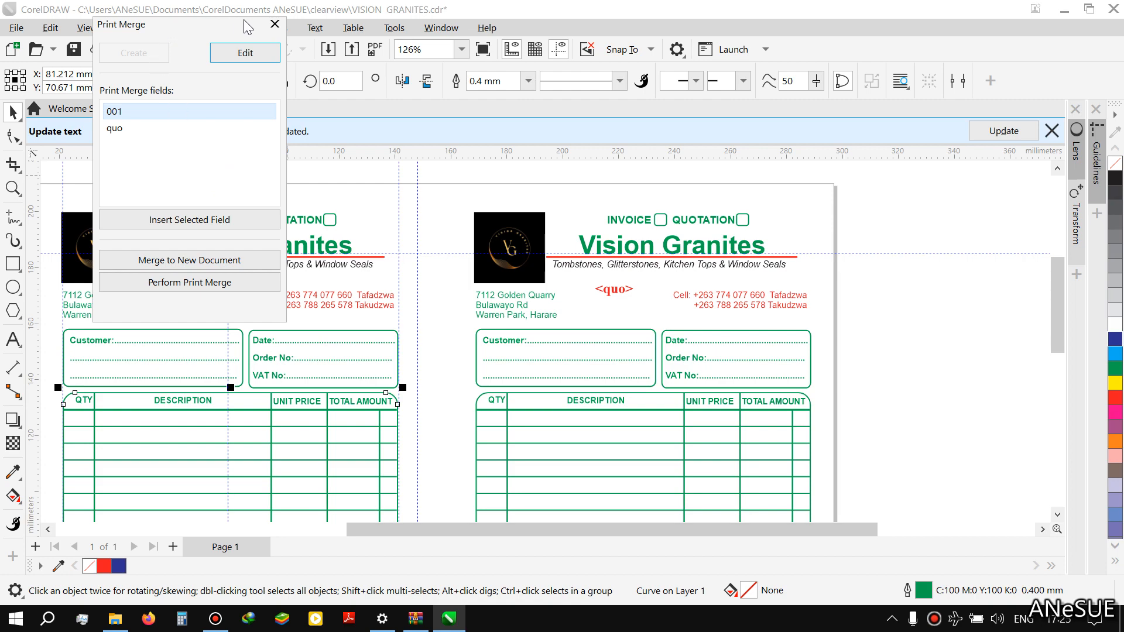
Close the Print Merge dialog and create a new document from the Business Card preset with millimetres as the unit.
{"action": "left_click", "coordinate": [275, 25]}
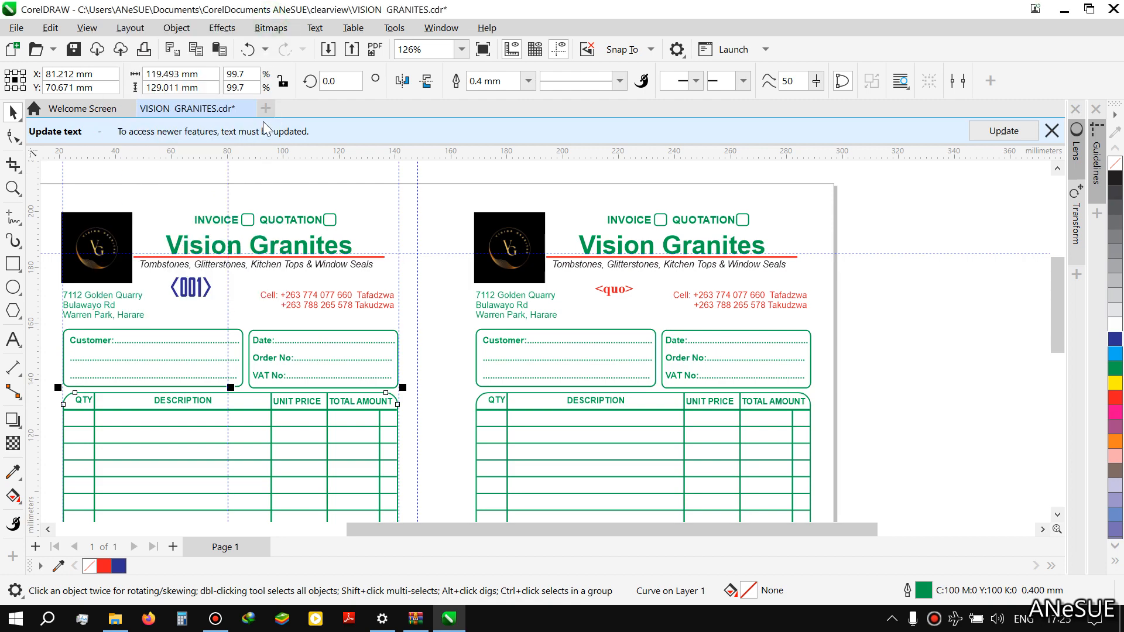
{"action": "left_click", "coordinate": [267, 113]}
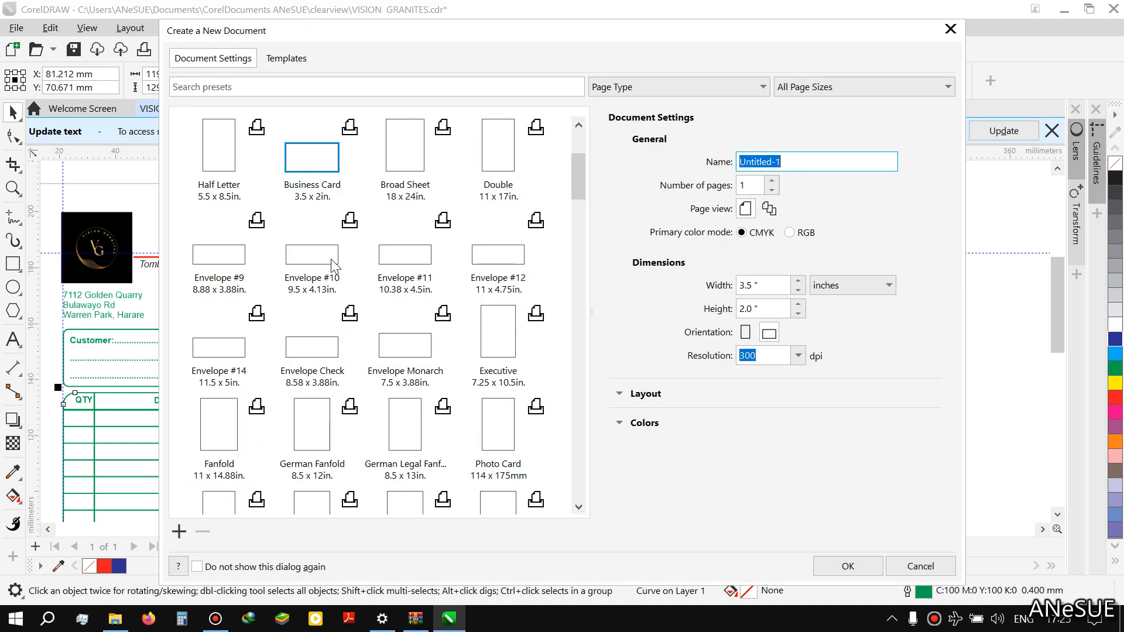
{"action": "scroll", "coordinate": [332, 264], "scroll_direction": "down", "scroll_amount": 5}
{"action": "scroll", "coordinate": [334, 266], "scroll_direction": "down", "scroll_amount": 3}
{"action": "scroll", "coordinate": [330, 246], "scroll_direction": "up", "scroll_amount": 10}
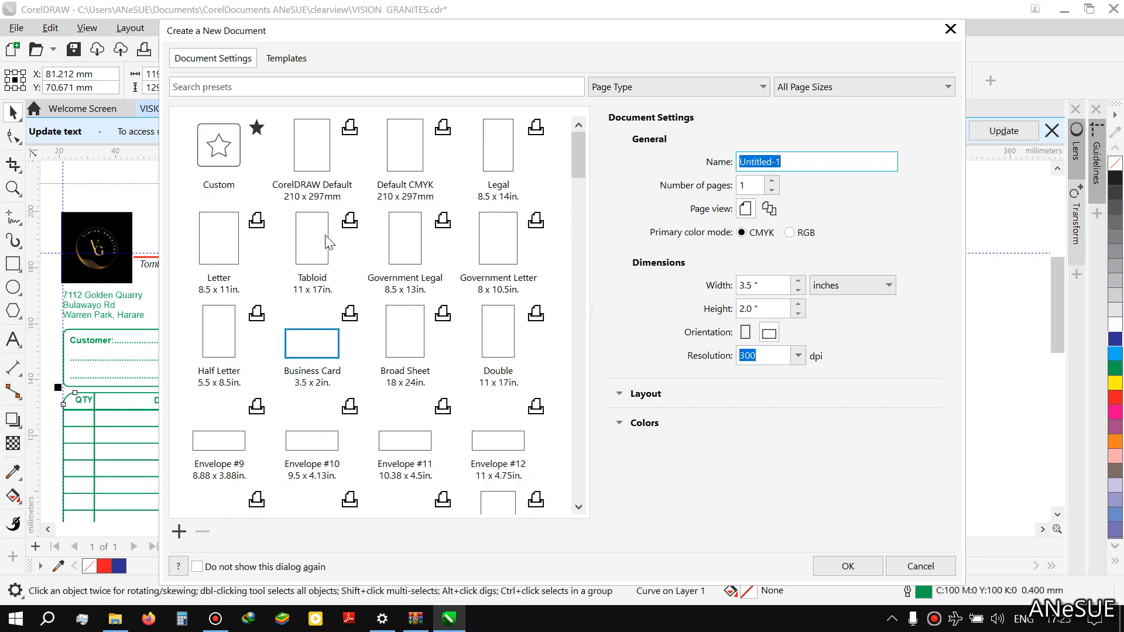
{"action": "left_click", "coordinate": [297, 343]}
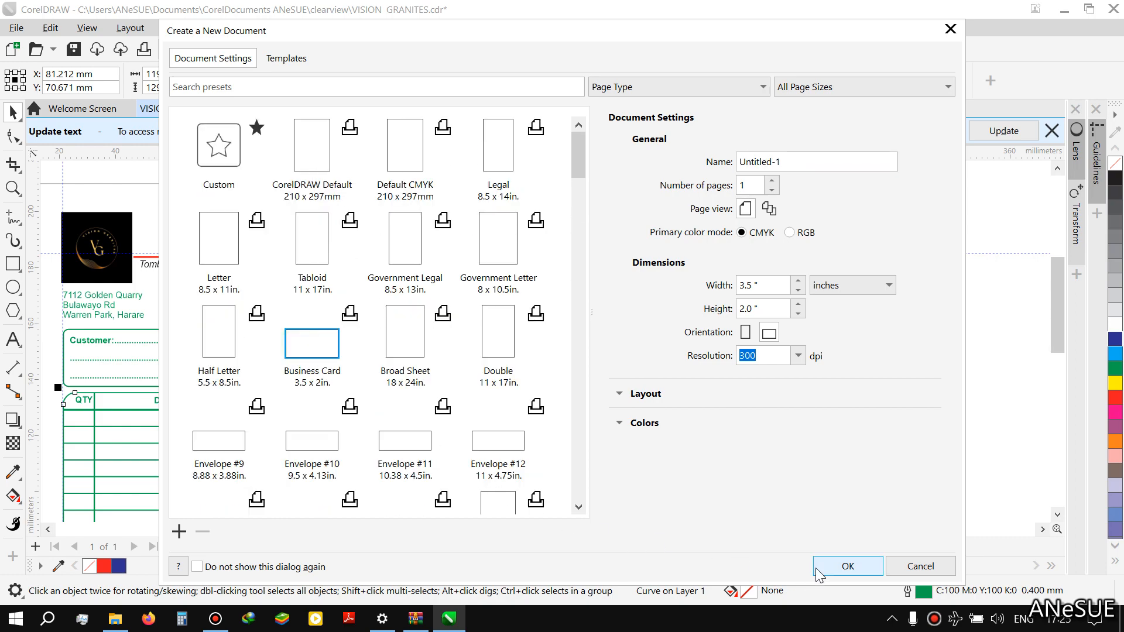
{"action": "left_click", "coordinate": [828, 287]}
{"action": "left_click", "coordinate": [835, 309]}
{"action": "left_click", "coordinate": [843, 568]}
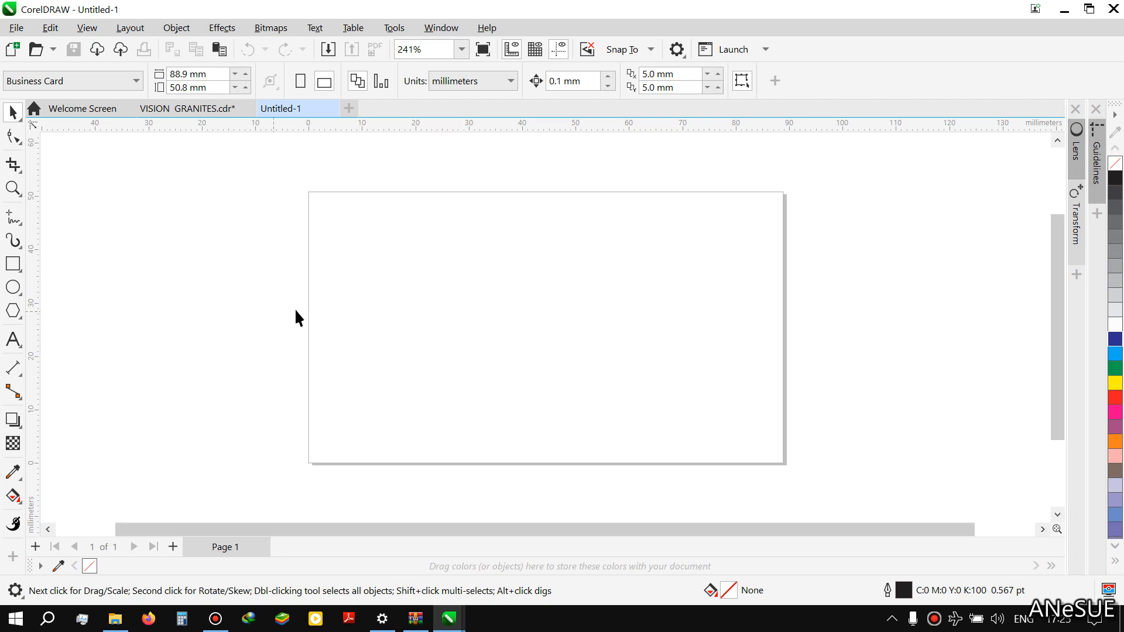
Draw a rectangle about 77 mm wide on the card and divide it with two full-width horizontal lines.
{"action": "left_click", "coordinate": [12, 264]}
{"action": "mouse_move", "coordinate": [322, 249]}
{"action": "left_mouse_down"}
{"action": "mouse_move", "coordinate": [574, 413]}
{"action": "mouse_move", "coordinate": [731, 460]}
{"action": "mouse_move", "coordinate": [730, 431]}
{"action": "left_mouse_up"}
{"action": "left_click", "coordinate": [14, 218]}
{"action": "left_click", "coordinate": [36, 242]}
{"action": "left_click_drag", "start_coordinate": [322, 287], "coordinate": [729, 287]}
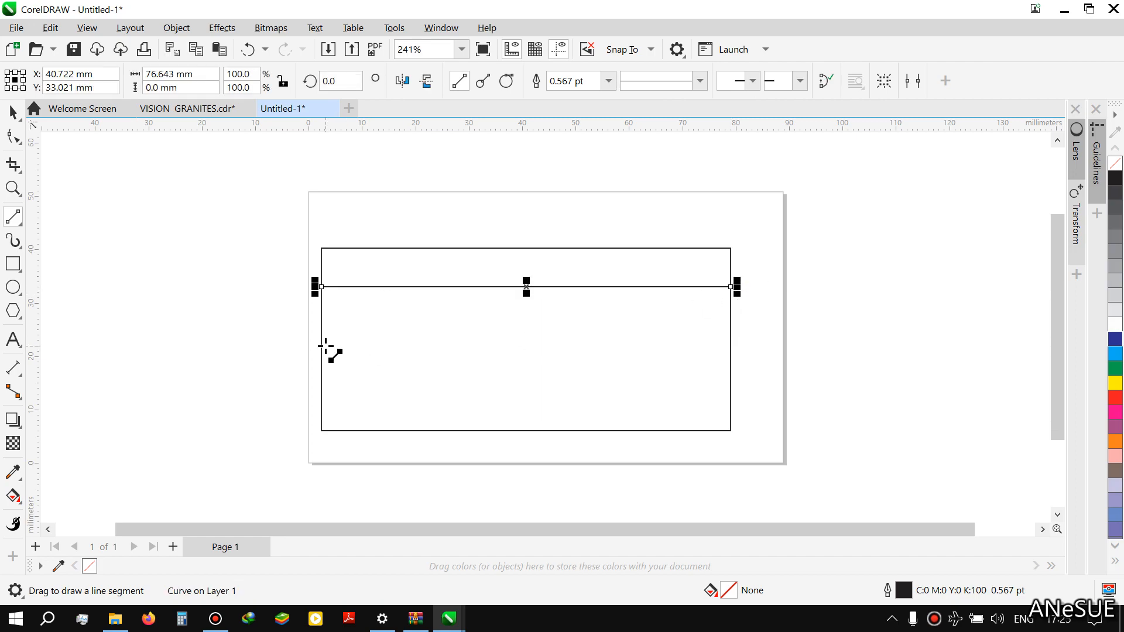
{"action": "left_click_drag", "start_coordinate": [323, 346], "coordinate": [729, 346]}
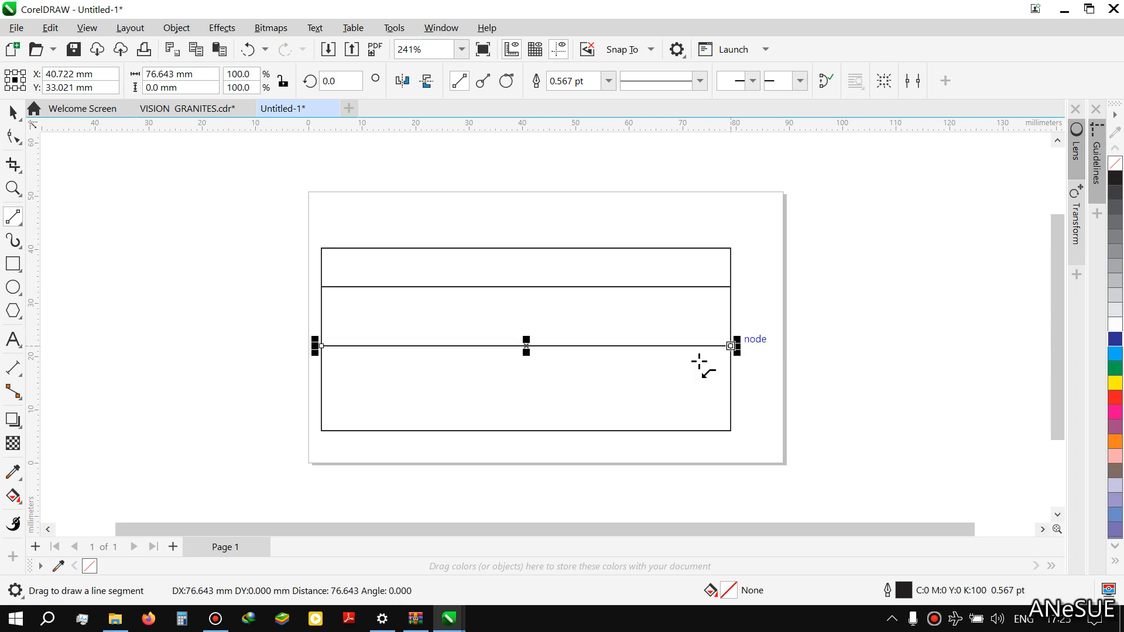
{"action": "left_click", "coordinate": [13, 111]}
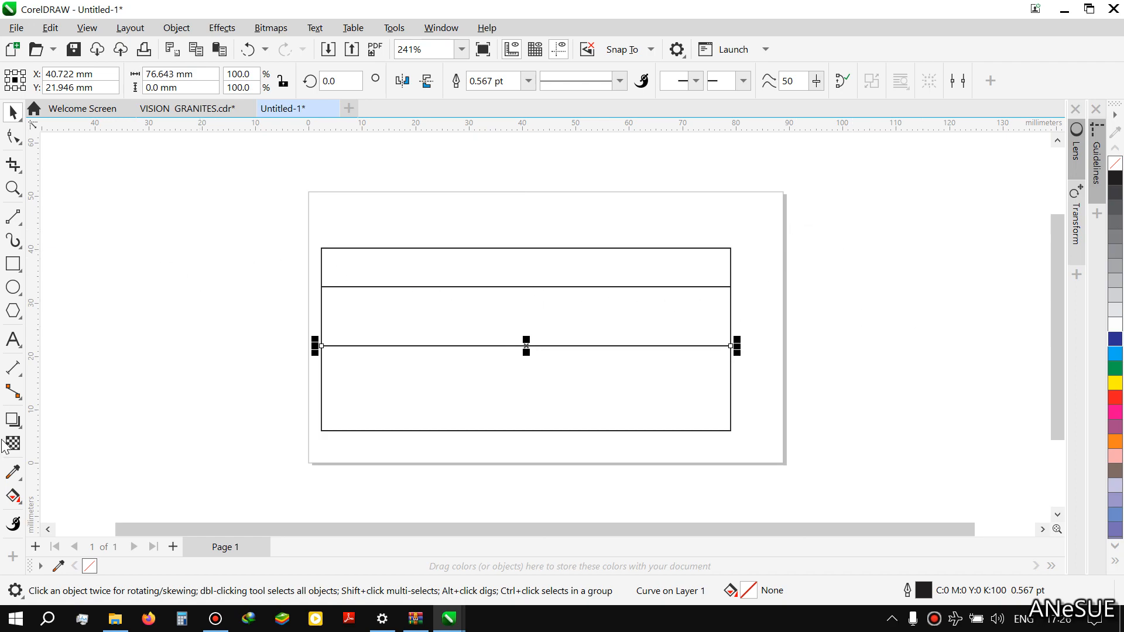
Add the text "No." above the rectangle and position it just over the rectangle's upper edge.
{"action": "left_click", "coordinate": [13, 340]}
{"action": "left_click", "coordinate": [589, 236]}
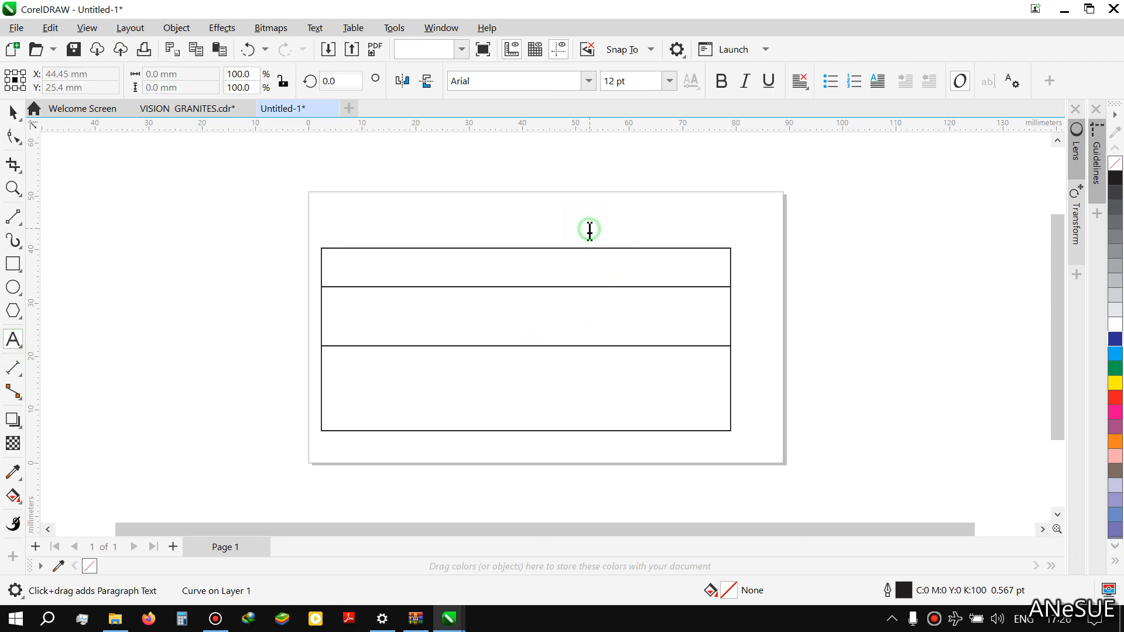
{"action": "type", "text": "No."}
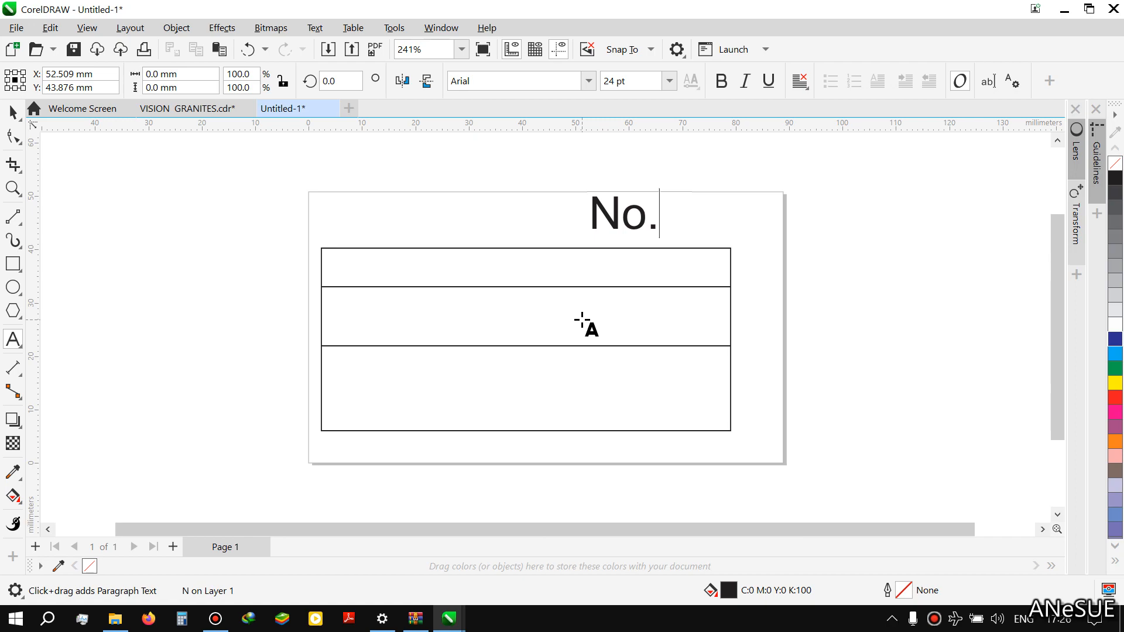
{"action": "left_click", "coordinate": [11, 113]}
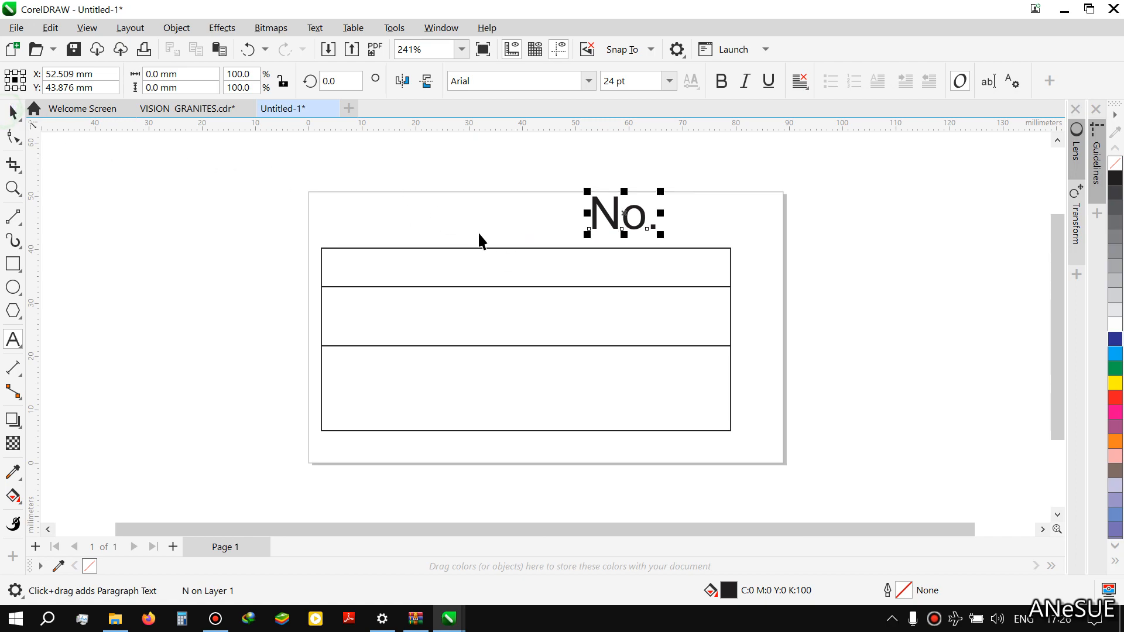
{"action": "left_click", "coordinate": [632, 229]}
{"action": "left_click_drag", "start_coordinate": [630, 230], "coordinate": [611, 230]}
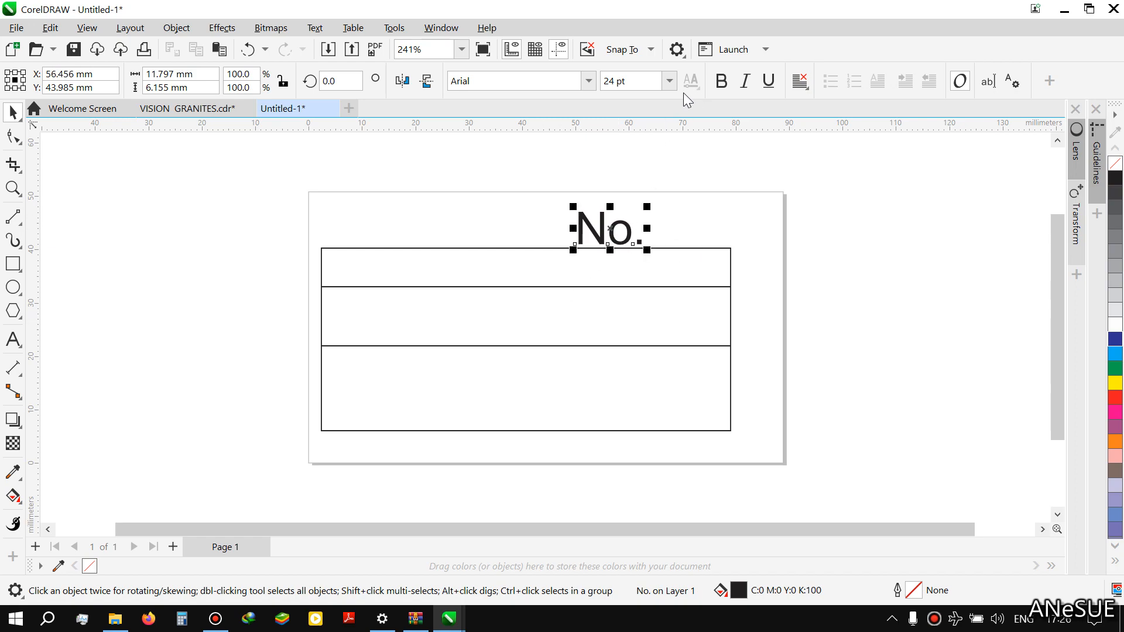
Set the "No." text to 12 pt and move it further right above the rectangle, then deselect it.
{"action": "left_click", "coordinate": [669, 81]}
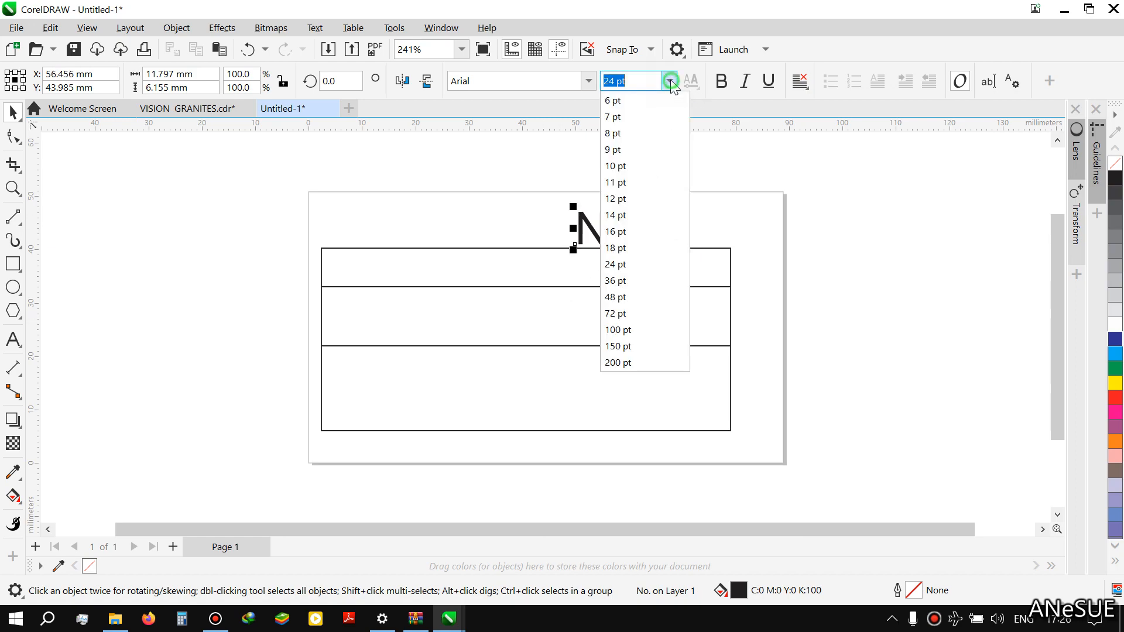
{"action": "left_click", "coordinate": [625, 199]}
{"action": "scroll", "coordinate": [603, 260], "scroll_direction": "up", "scroll_amount": 1}
{"action": "left_click_drag", "start_coordinate": [588, 240], "coordinate": [629, 240]}
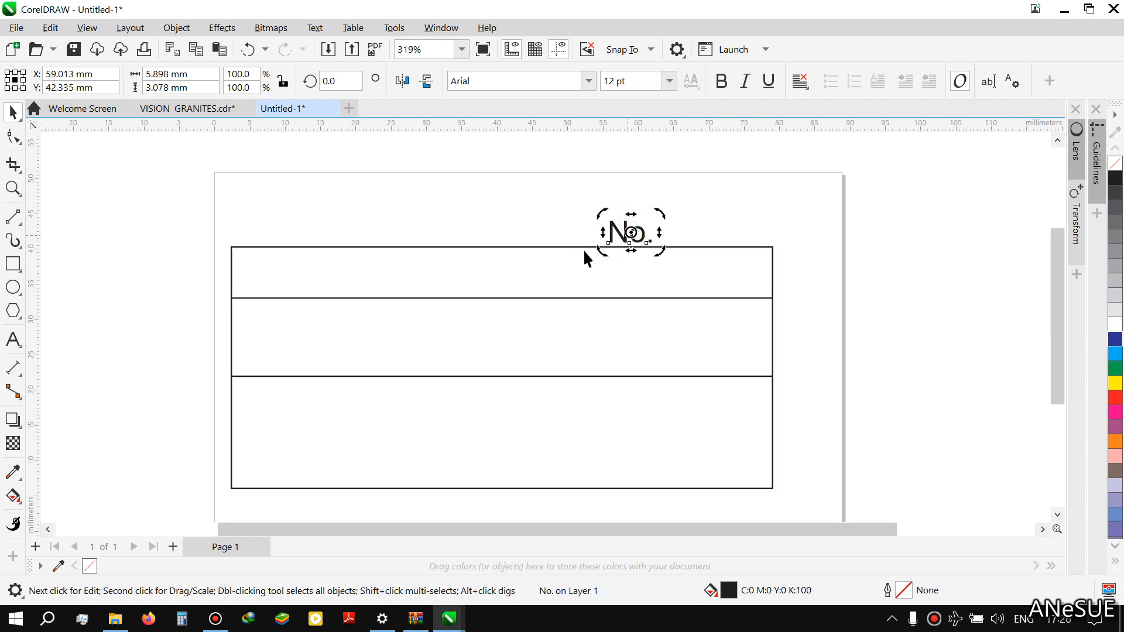
{"action": "left_click", "coordinate": [472, 223]}
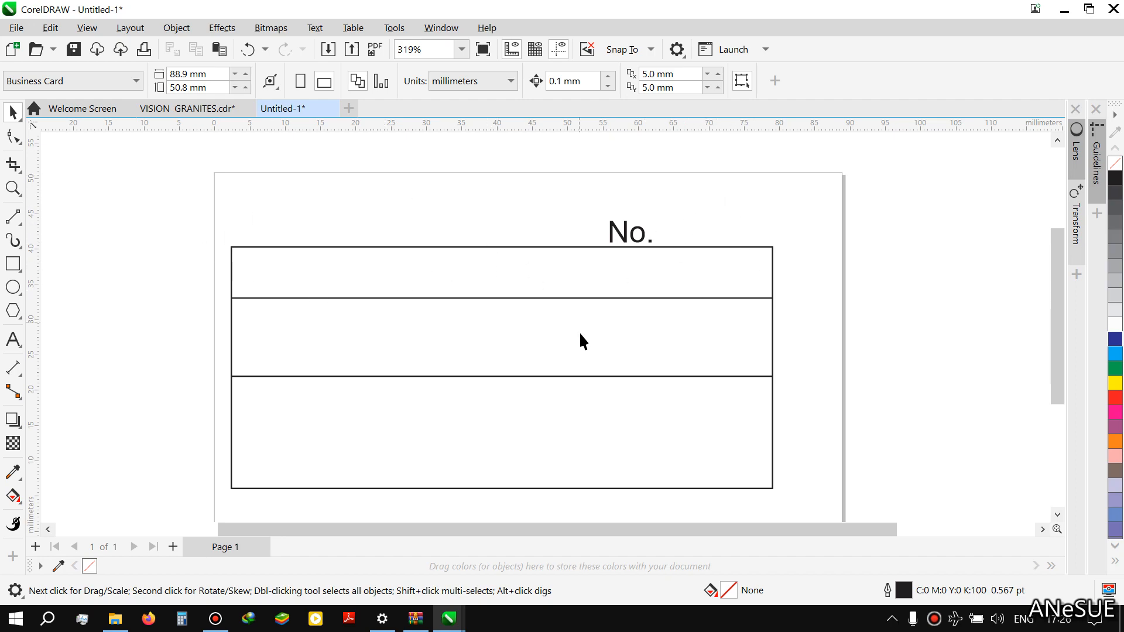
Place a vertical guideline on the rectangle's left edge and a horizontal guideline near the page's upper edge at about Y 47.9 mm.
{"action": "scroll", "coordinate": [648, 349], "scroll_direction": "down", "scroll_amount": 1}
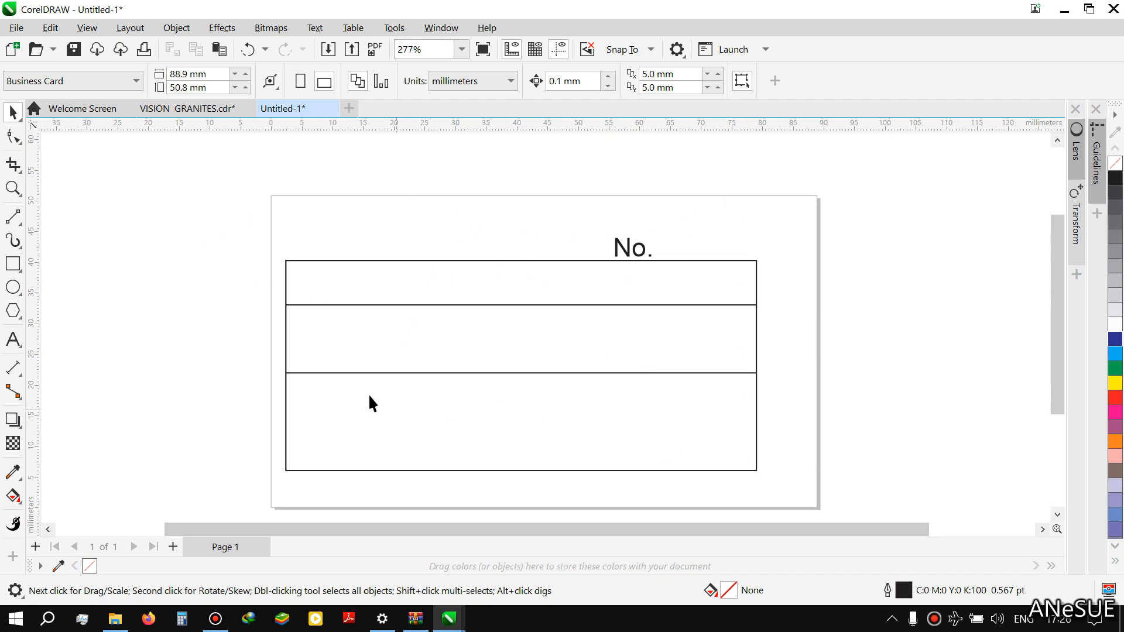
{"action": "left_click_drag", "start_coordinate": [35, 274], "coordinate": [287, 294]}
{"action": "left_click_drag", "start_coordinate": [378, 124], "coordinate": [423, 214]}
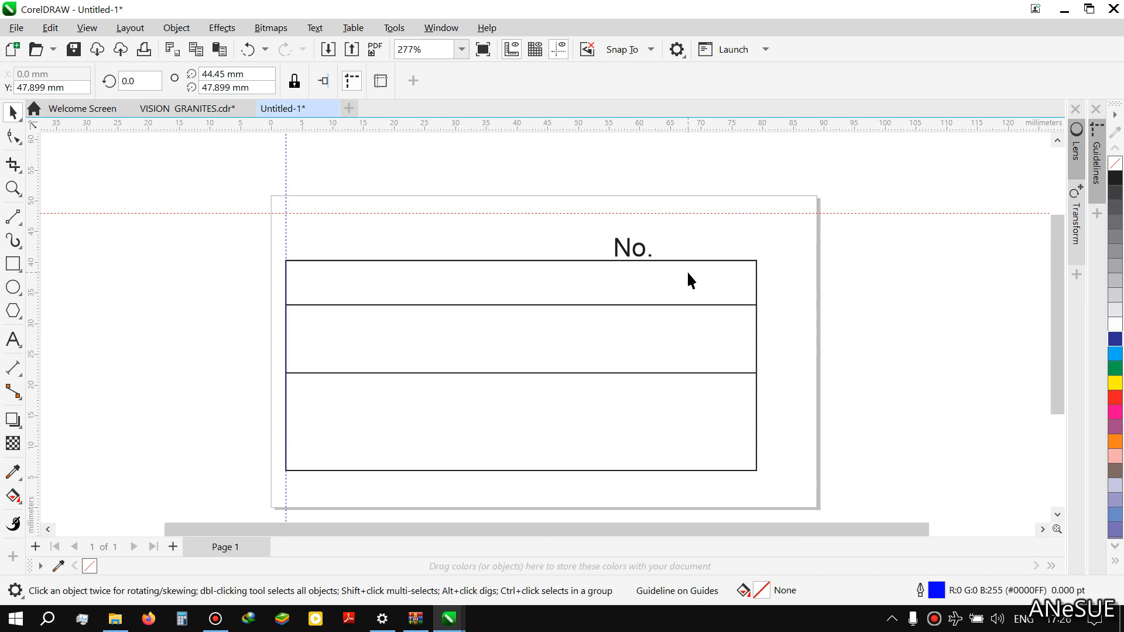
{"action": "left_click_drag", "start_coordinate": [1063, 349], "coordinate": [1063, 370]}
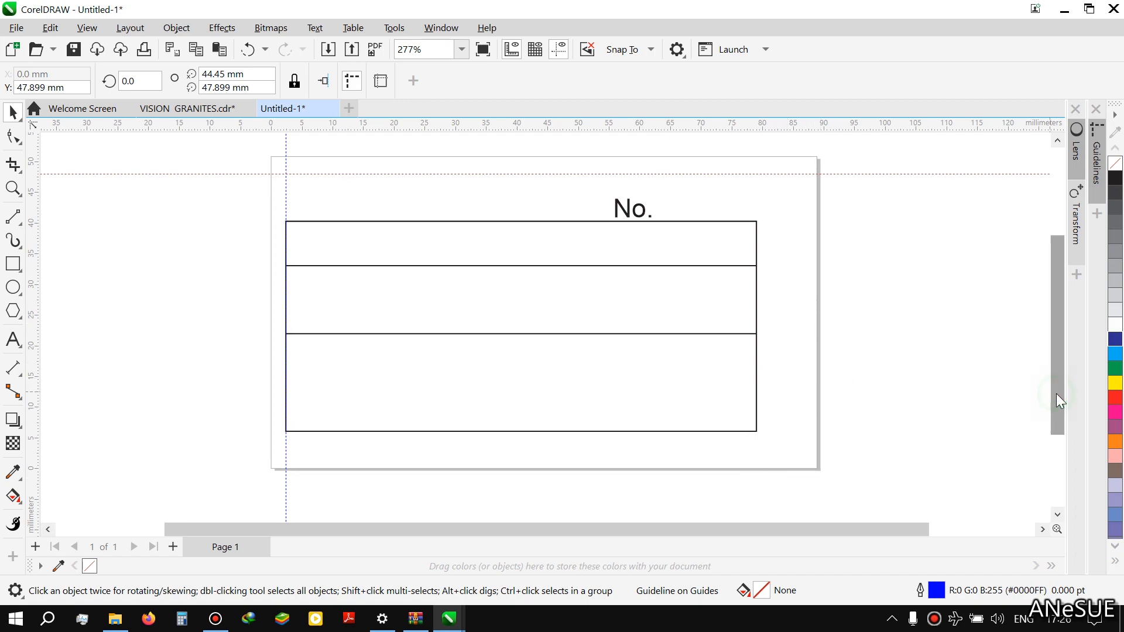
{"action": "scroll", "coordinate": [907, 421], "scroll_direction": "down", "scroll_amount": 1}
{"action": "scroll", "coordinate": [908, 431], "scroll_direction": "down", "scroll_amount": 1}
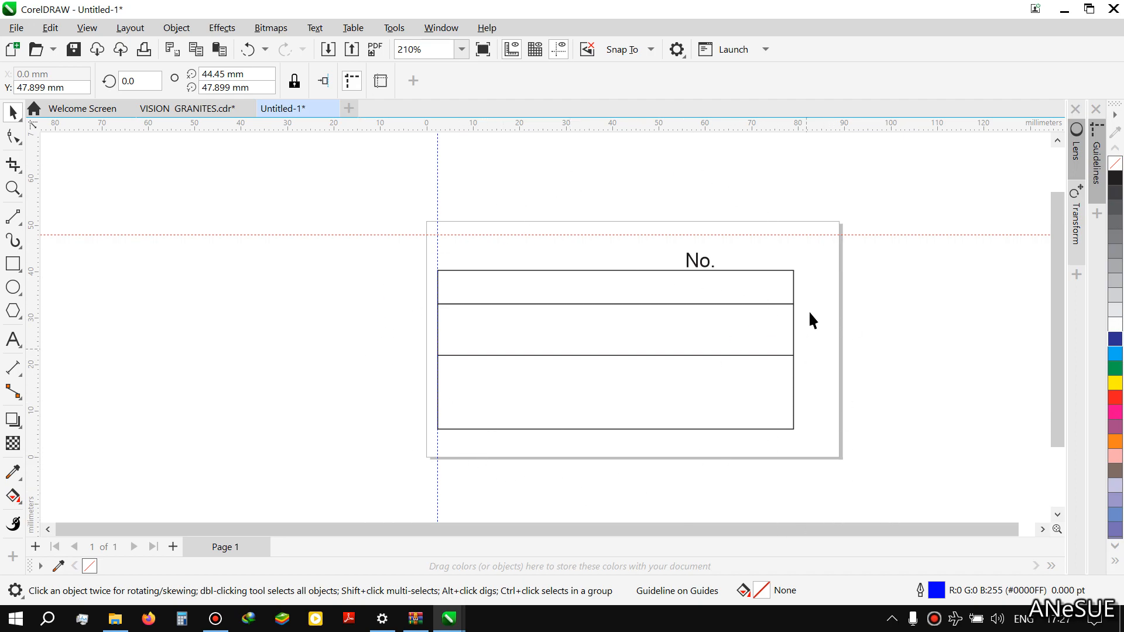
Switch to the VISION GRANITES.cdr document and view the whole page with both invoice forms.
{"action": "left_click", "coordinate": [157, 108]}
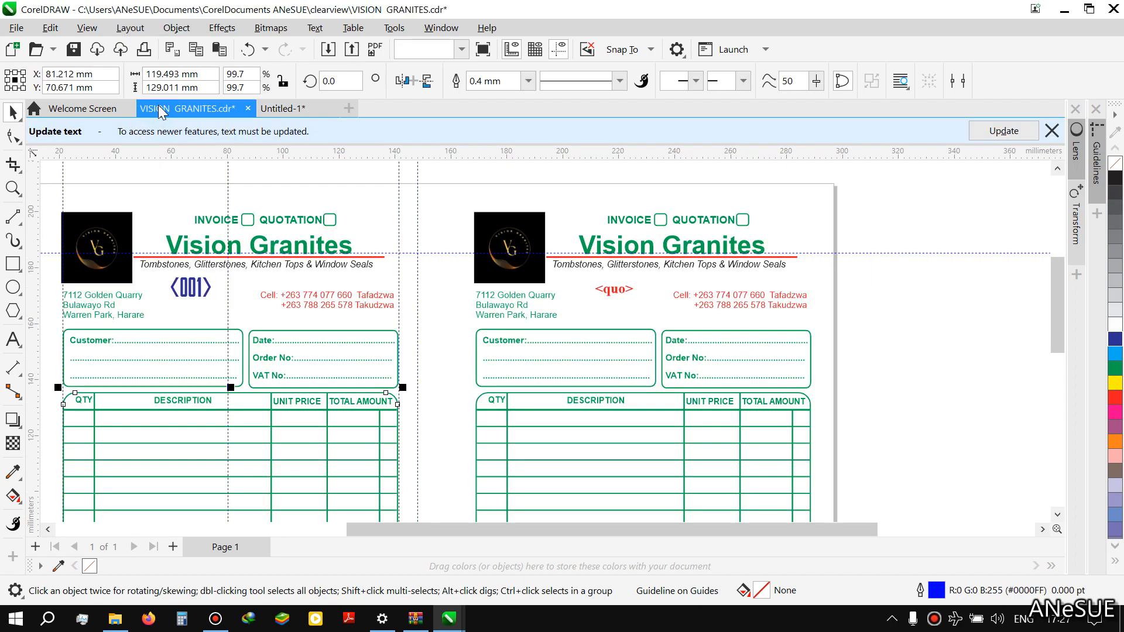
{"action": "scroll", "coordinate": [515, 524], "scroll_direction": "left", "scroll_amount": 2}
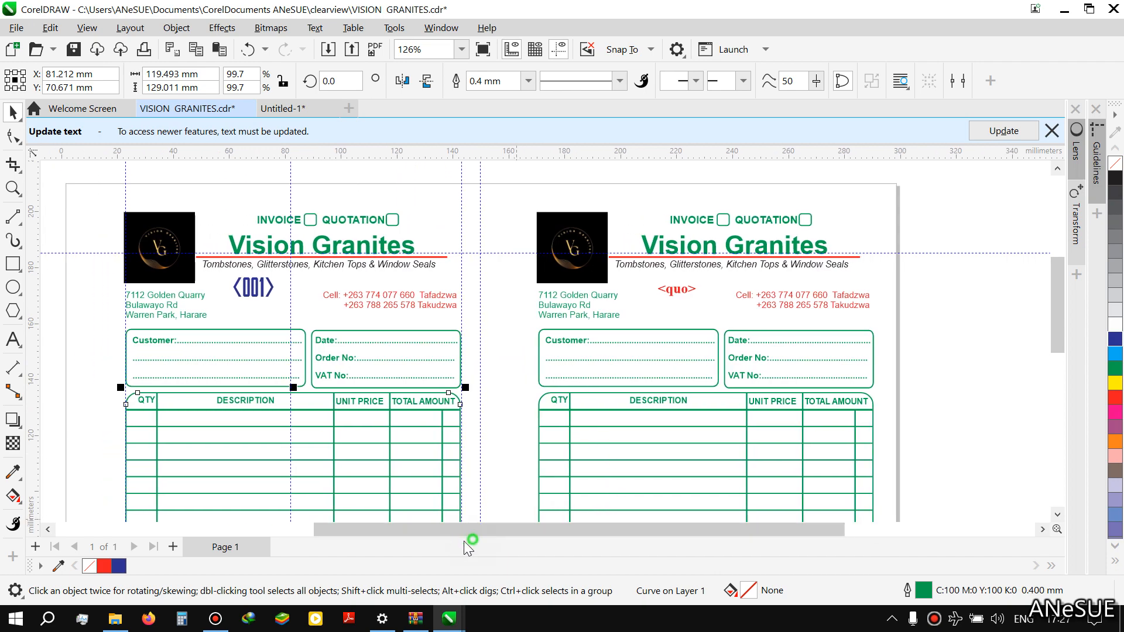
{"action": "left_click_drag", "start_coordinate": [1062, 331], "coordinate": [1063, 351]}
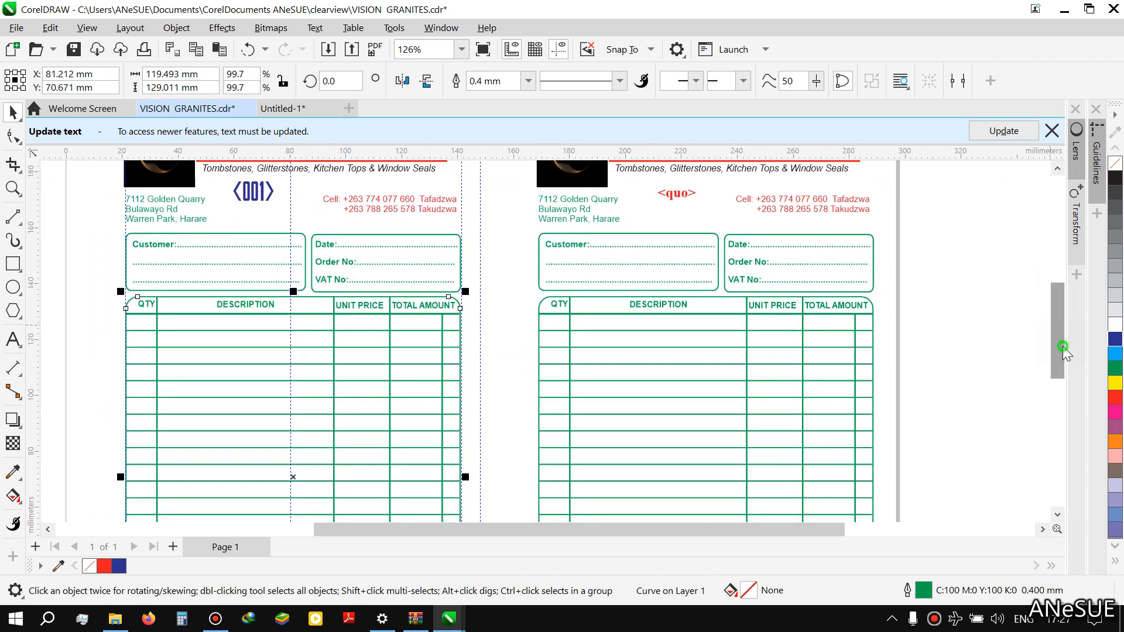
{"action": "scroll", "coordinate": [591, 361], "scroll_direction": "down", "scroll_amount": 2}
{"action": "scroll", "coordinate": [564, 355], "scroll_direction": "down", "scroll_amount": 4}
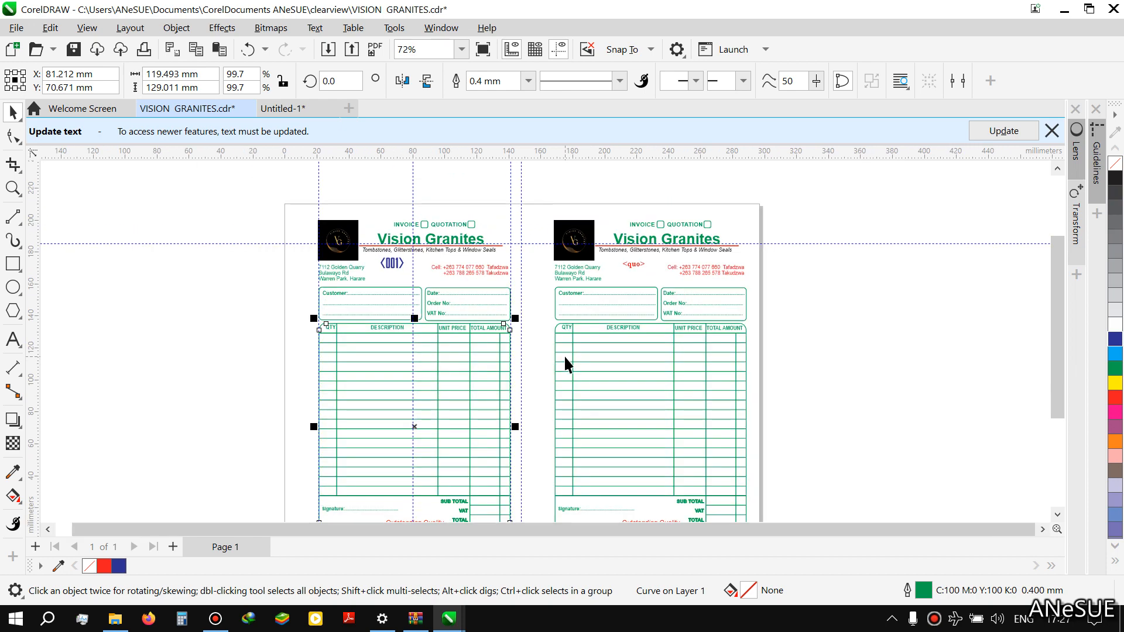
{"action": "scroll", "coordinate": [530, 481], "scroll_direction": "up", "scroll_amount": 1}
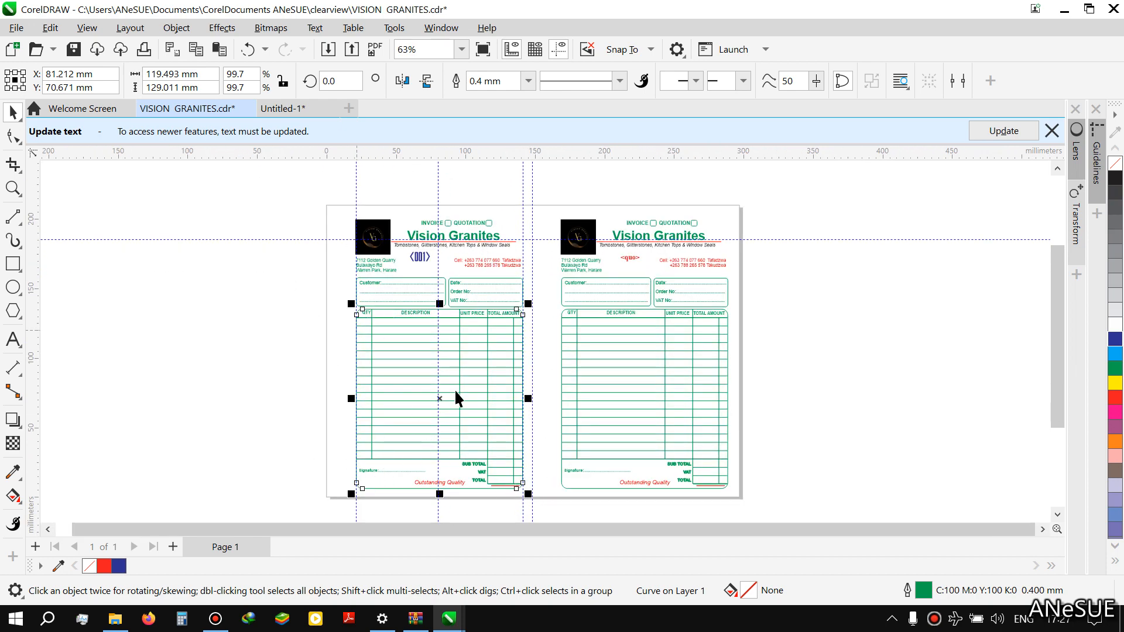
Select all objects of the right-hand invoice form and delete them.
{"action": "left_click", "coordinate": [187, 295]}
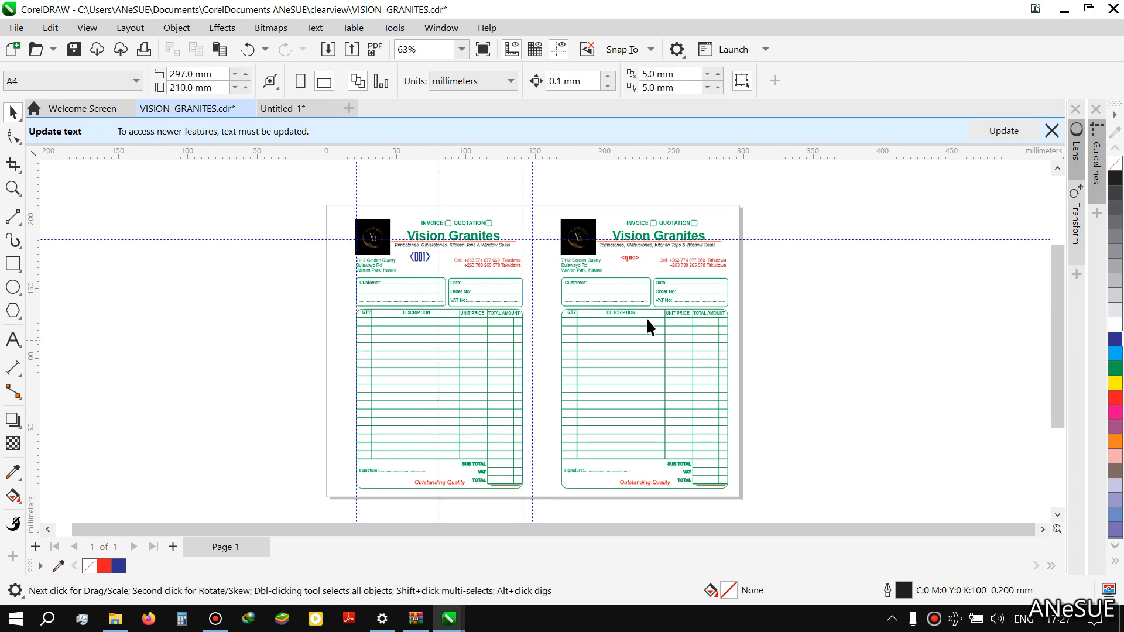
{"action": "left_click", "coordinate": [662, 358]}
{"action": "left_click_drag", "start_coordinate": [804, 515], "coordinate": [546, 174]}
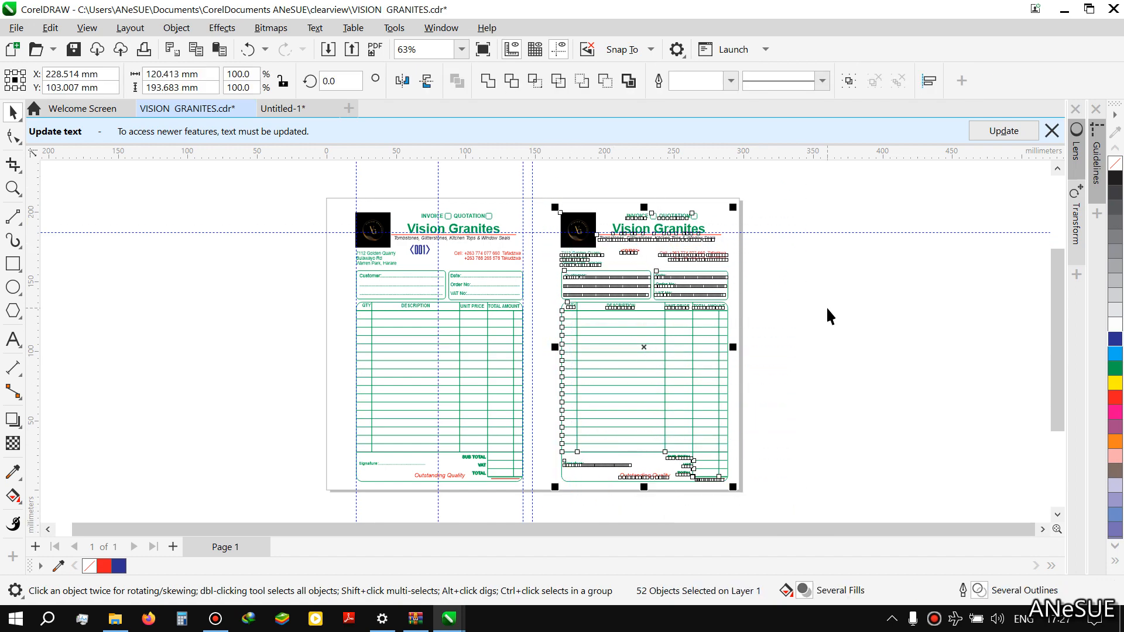
{"action": "key", "text": "Delete"}
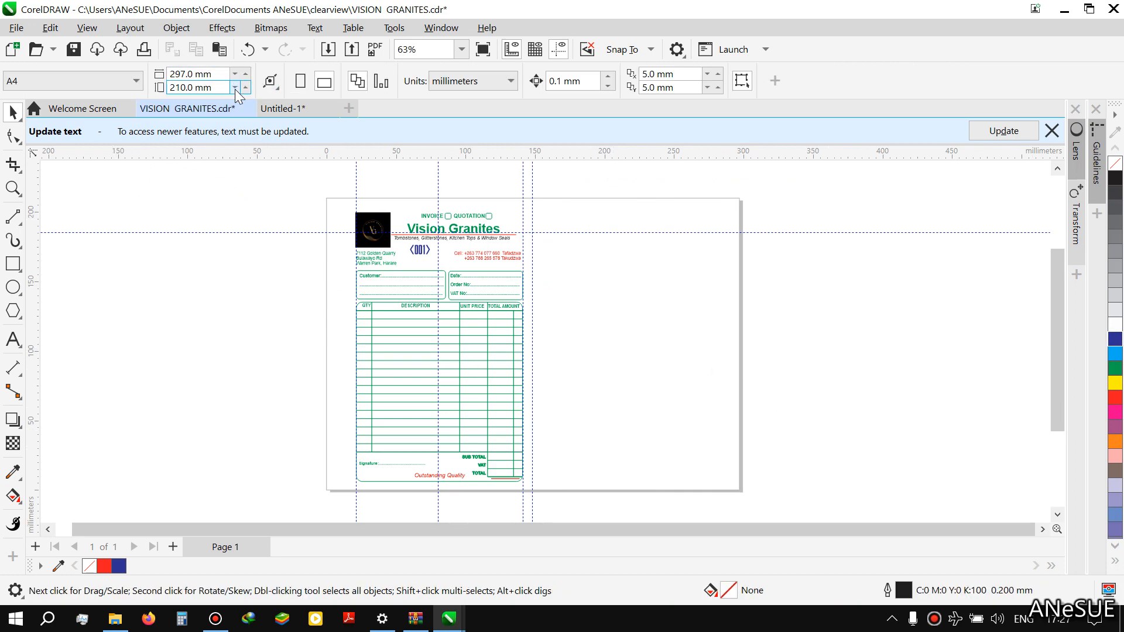
Change the page to portrait orientation and set its size to A5.
{"action": "left_click", "coordinate": [301, 83]}
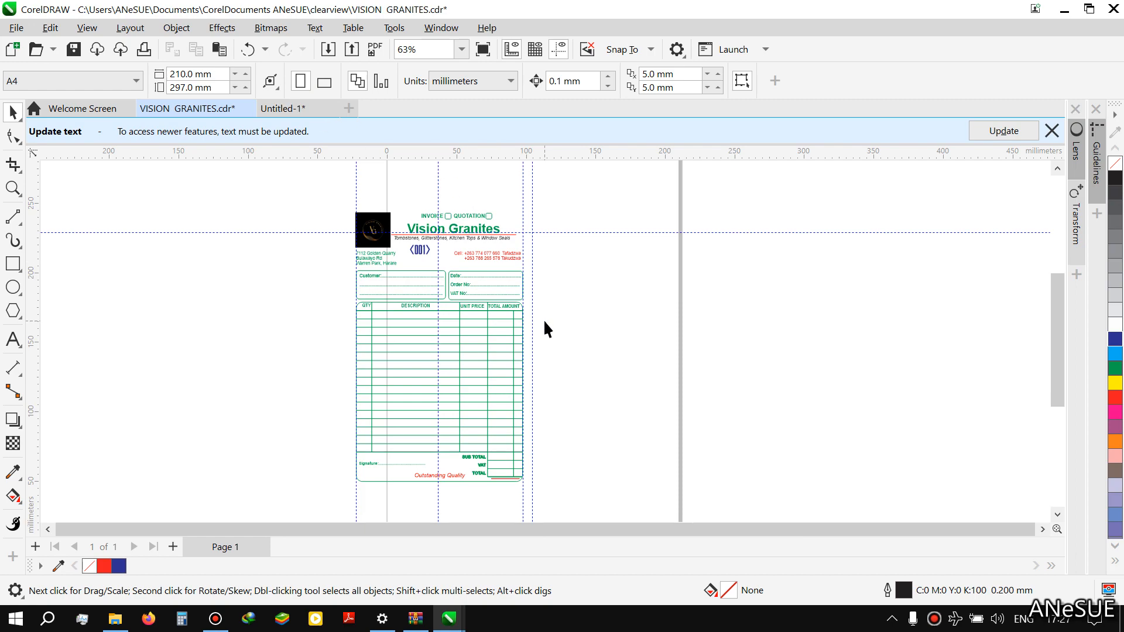
{"action": "scroll", "coordinate": [543, 323], "scroll_direction": "down", "scroll_amount": 3}
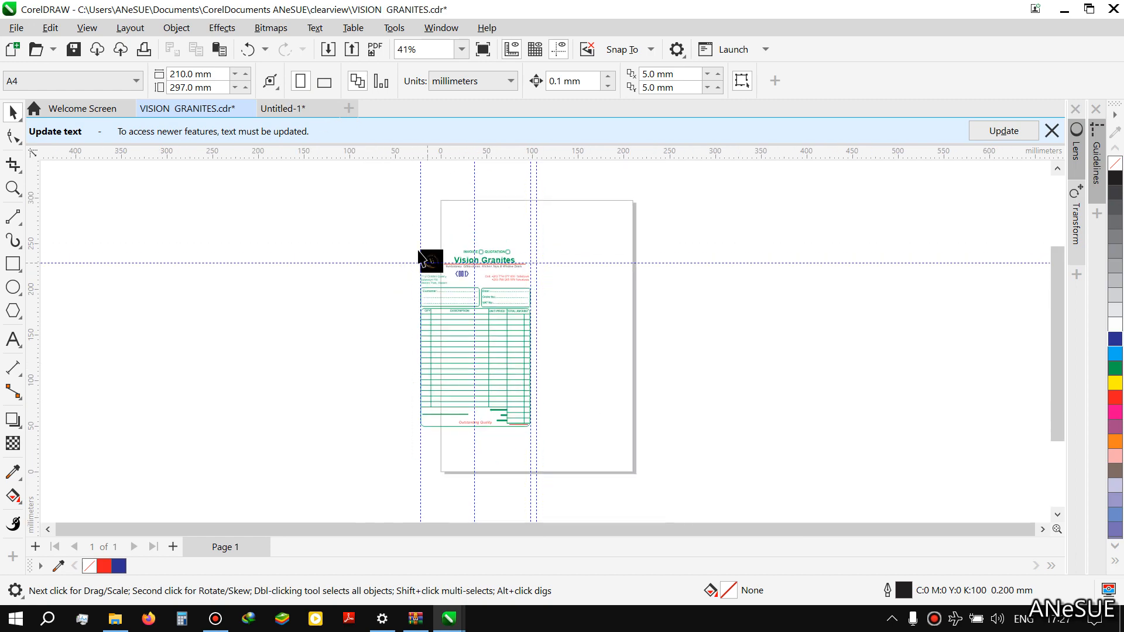
{"action": "left_click", "coordinate": [61, 79]}
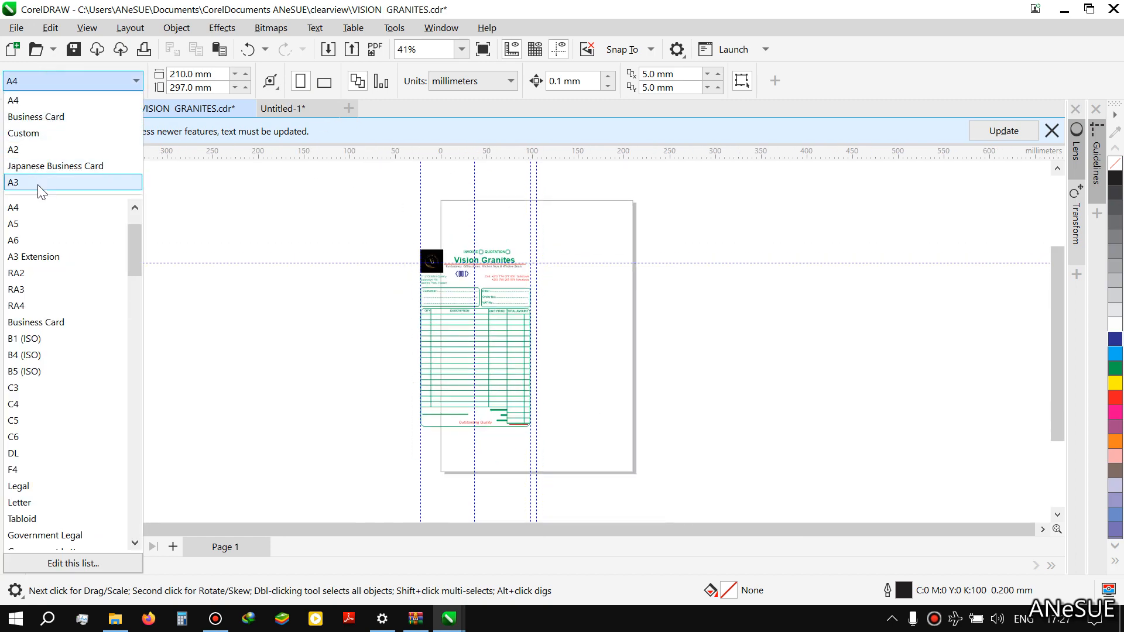
{"action": "left_click", "coordinate": [36, 224]}
Group all objects of the remaining invoice form and centre the group on the page.
{"action": "left_click_drag", "start_coordinate": [295, 209], "coordinate": [616, 451]}
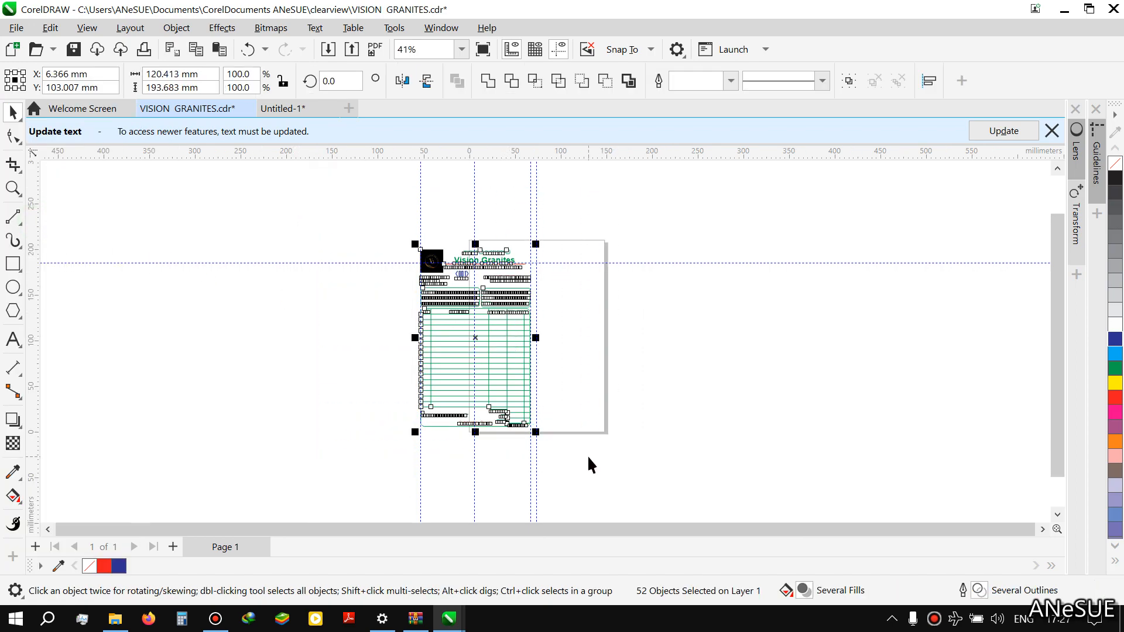
{"action": "key", "text": "ctrl+g"}
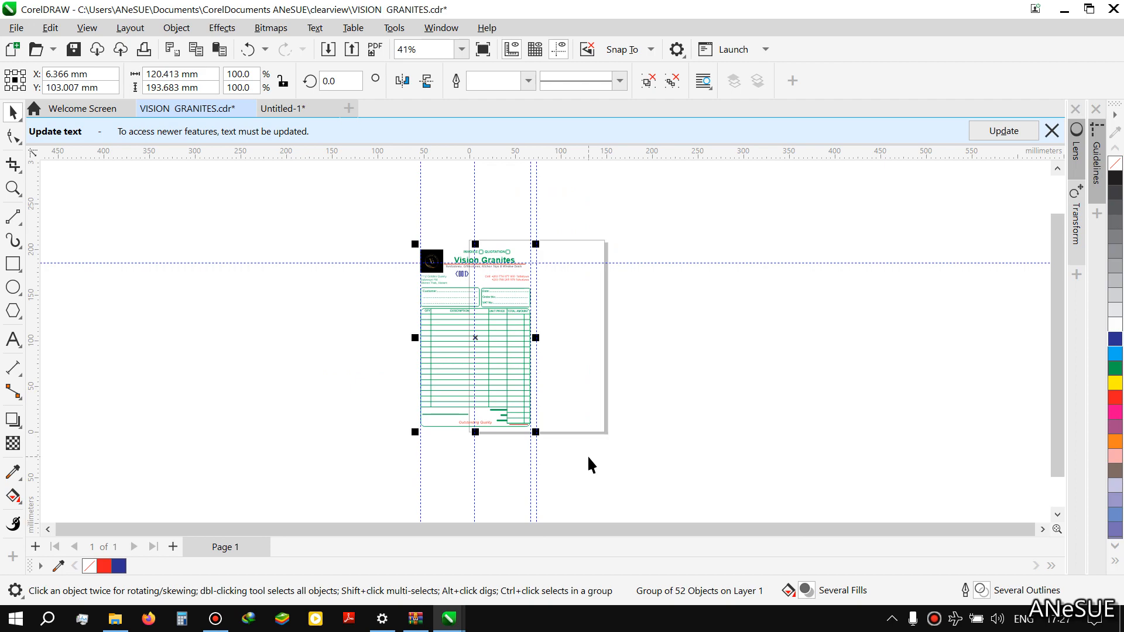
{"action": "key", "text": "p"}
{"action": "scroll", "coordinate": [536, 348], "scroll_direction": "up", "scroll_amount": 1}
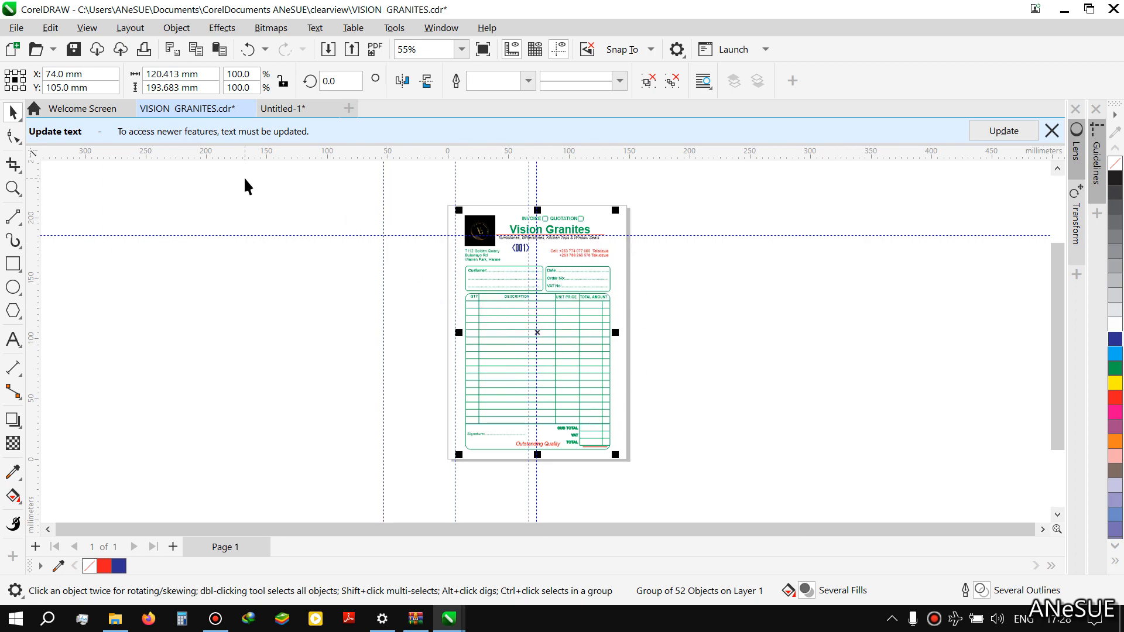
Undo the centring, the grouping, the page size and orientation changes, and the deletion of the right-hand invoice form.
{"action": "key", "text": "ctrl+z"}
{"action": "key", "text": "ctrl+z"}
{"action": "key", "text": "ctrl+z"}
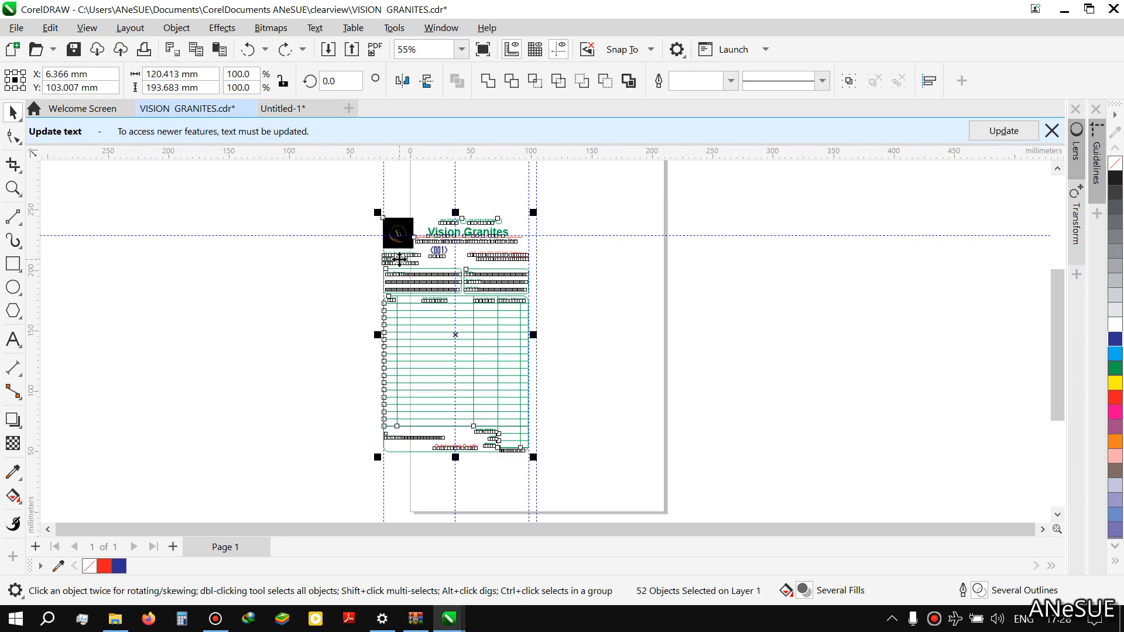
{"action": "key", "text": "ctrl+z"}
{"action": "key", "text": "ctrl+z"}
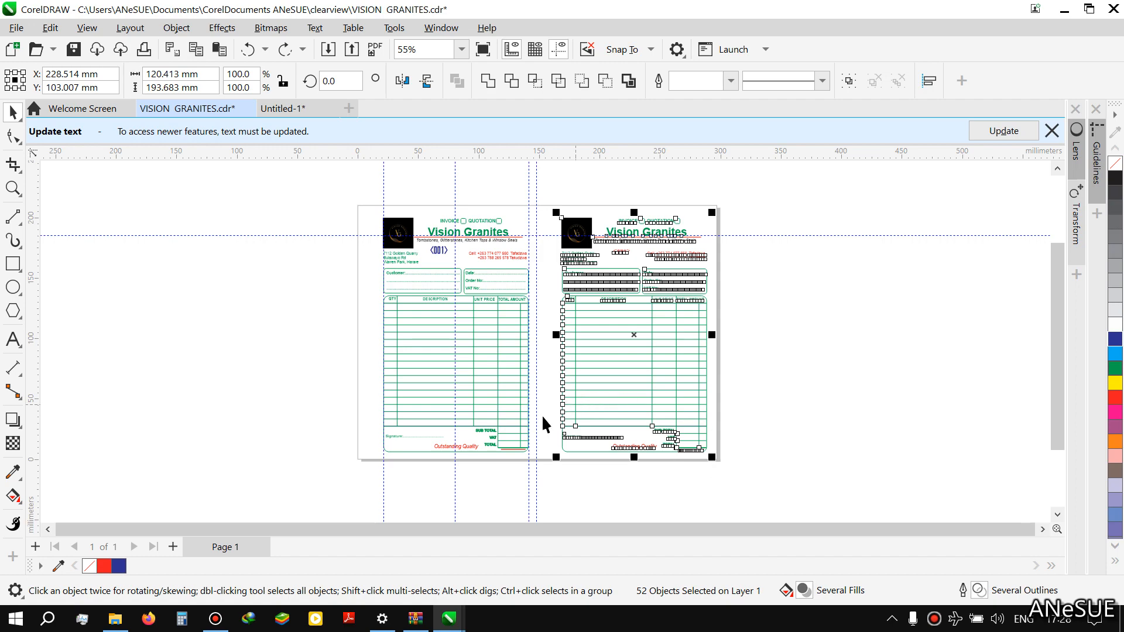
Switch to the Untitled-1 document and add the artistic text "enter,,,,,,," over the table's lower rows.
{"action": "left_click", "coordinate": [768, 298]}
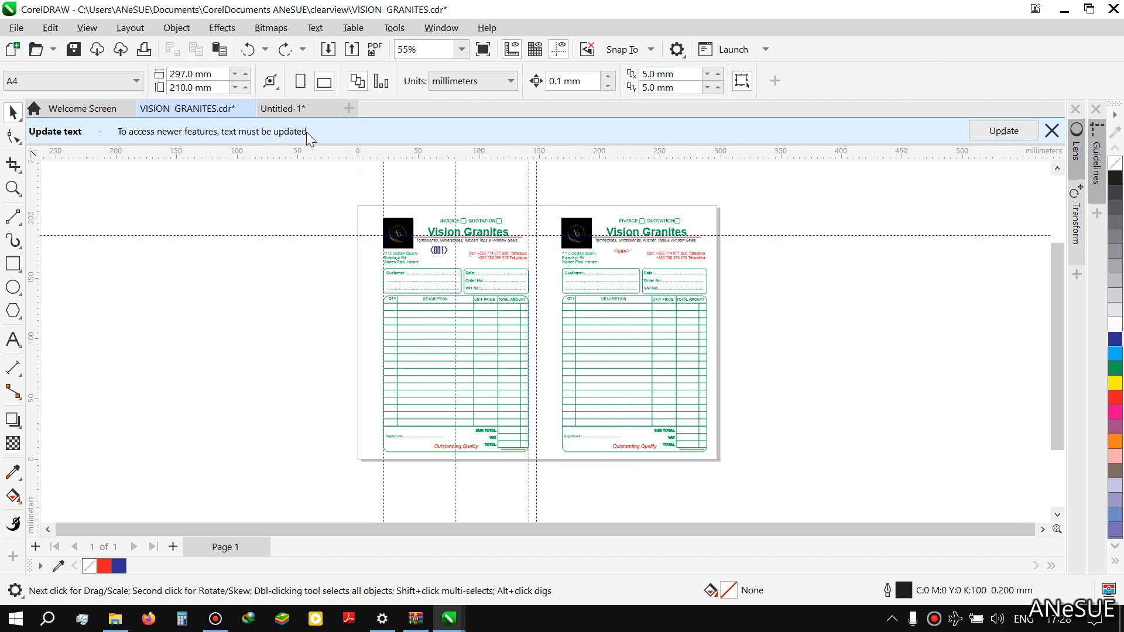
{"action": "left_click", "coordinate": [286, 111]}
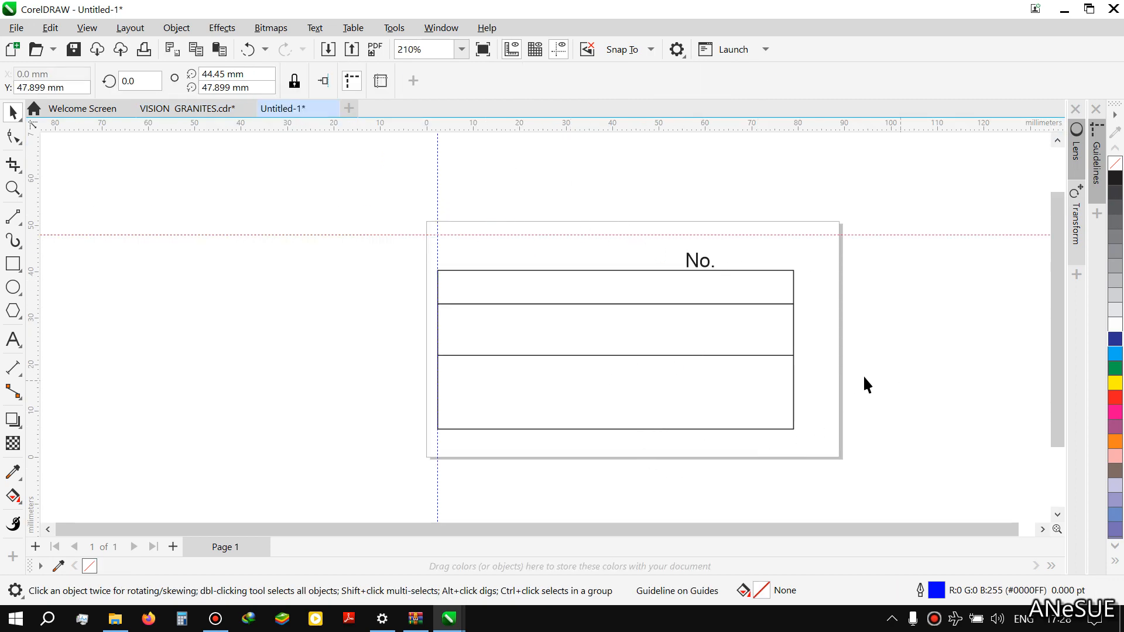
{"action": "left_click", "coordinate": [13, 345]}
{"action": "left_click", "coordinate": [454, 369]}
{"action": "type", "text": "en"}
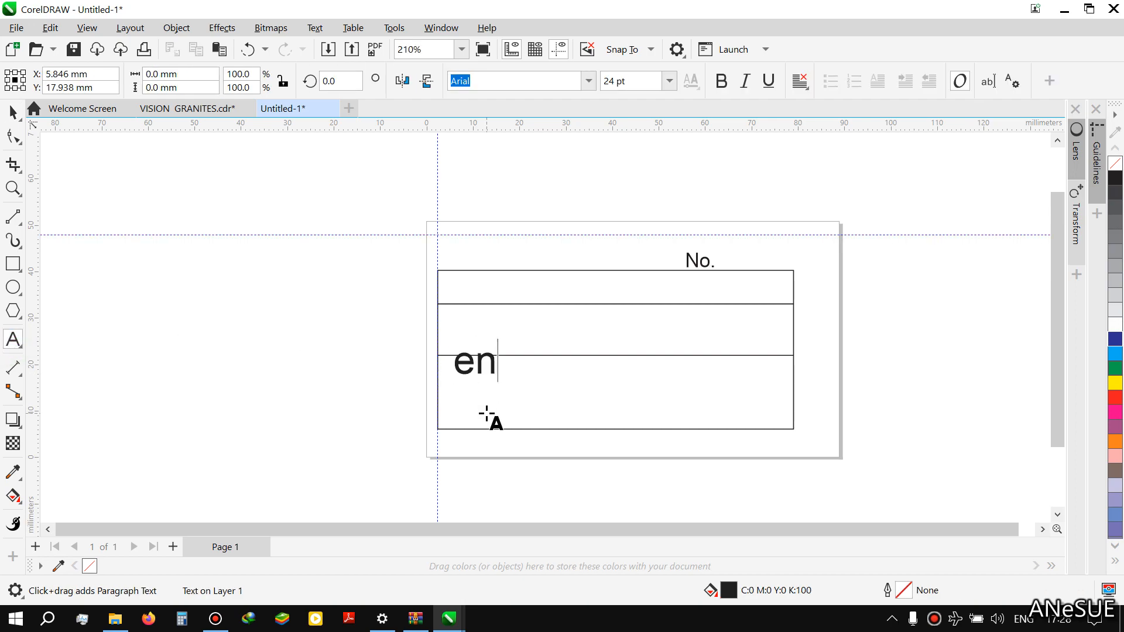
{"action": "type", "text": "ter,,,,,,,"}
{"action": "key", "text": "Escape"}
{"action": "left_click", "coordinate": [10, 113]}
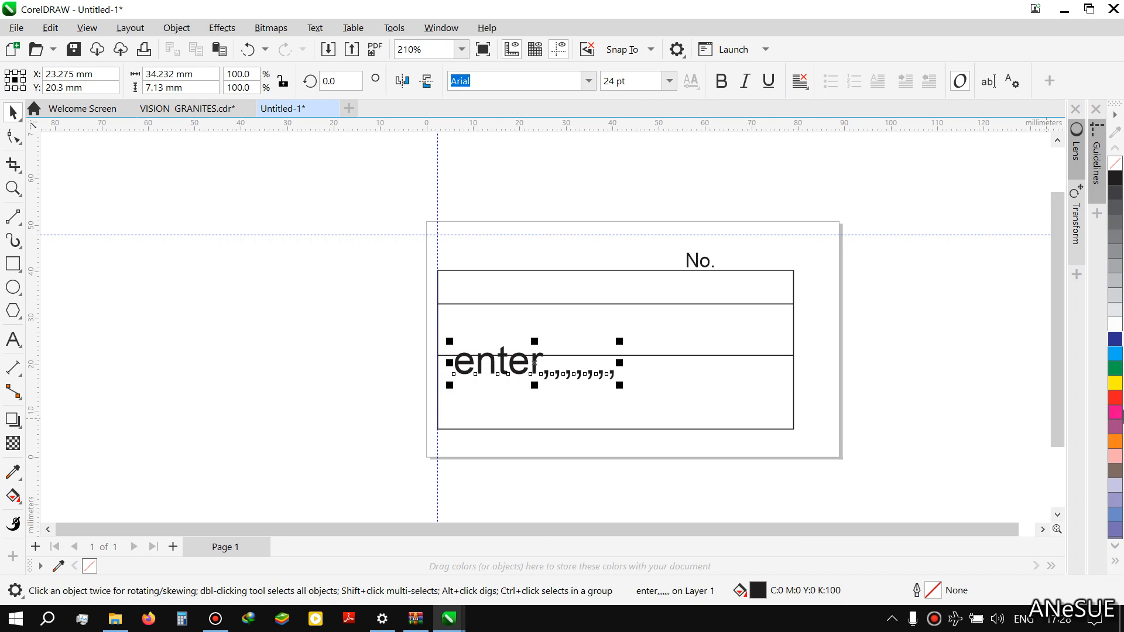
Fill the "enter,,,,,,," text with magenta, move it towards the middle of the table and deselect it.
{"action": "left_click", "coordinate": [1118, 412]}
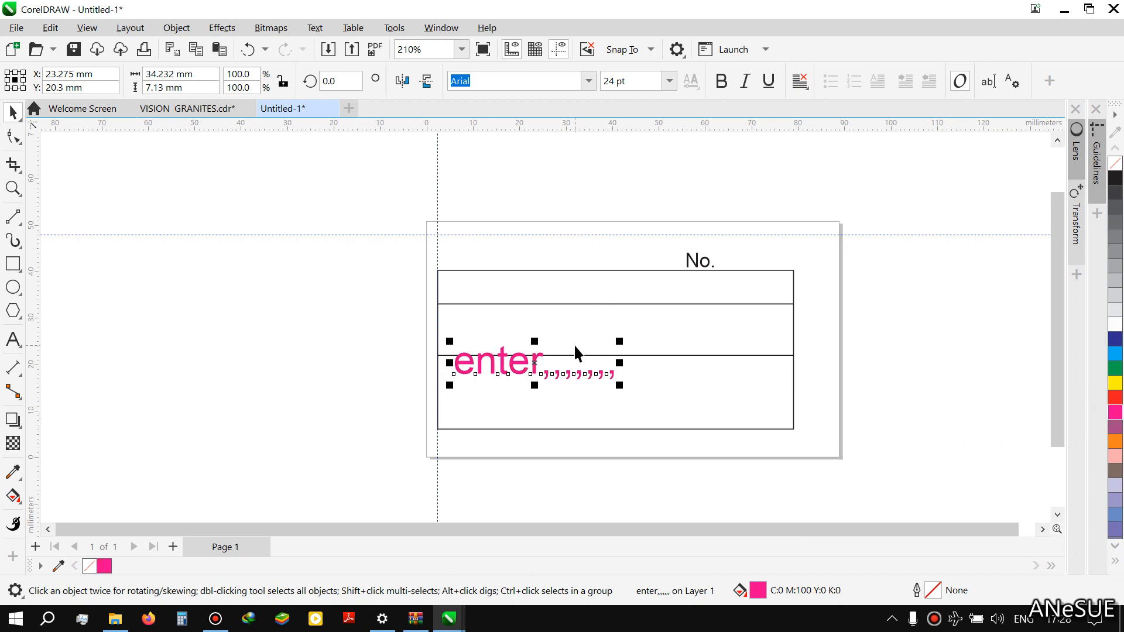
{"action": "left_click_drag", "start_coordinate": [536, 362], "coordinate": [589, 354]}
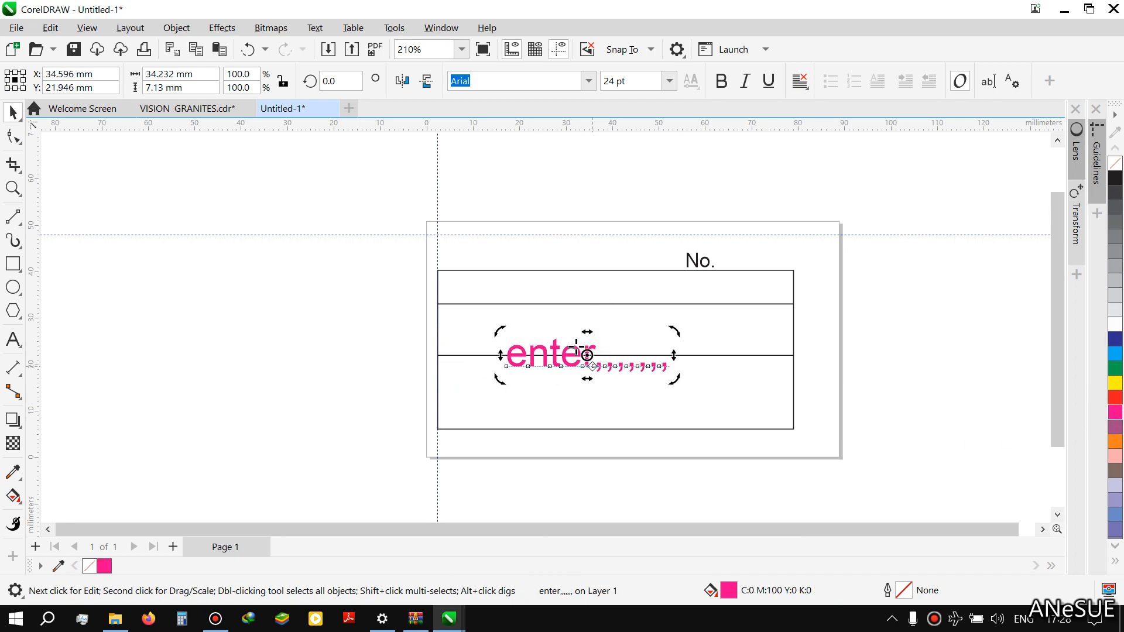
{"action": "left_click", "coordinate": [410, 271]}
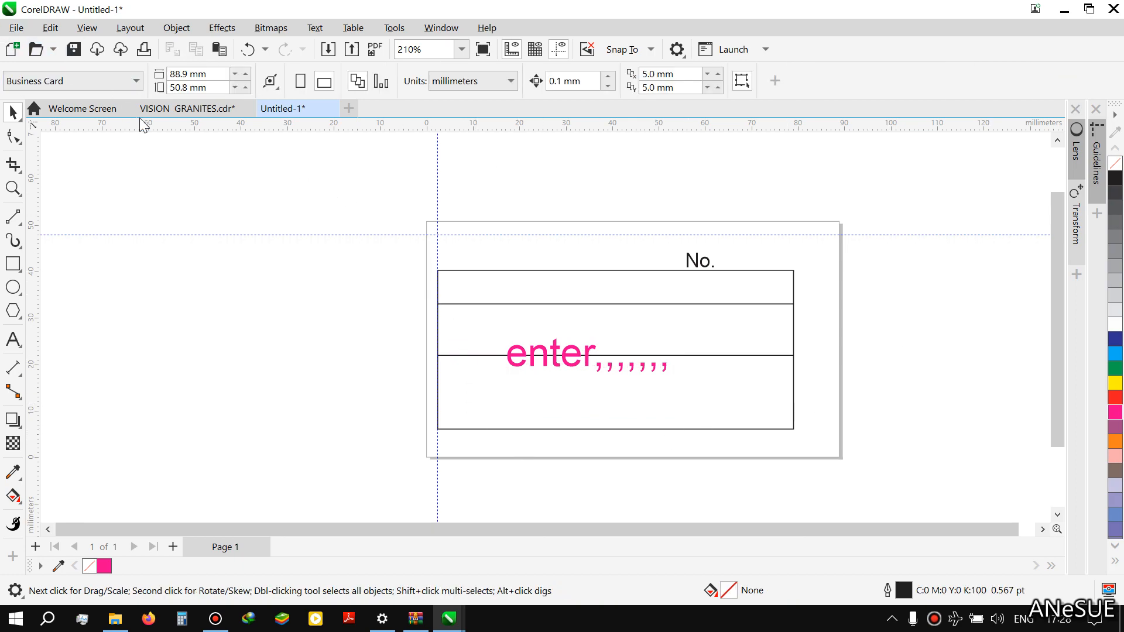
Create a new Print Merge and start adding a column to its records.
{"action": "left_click", "coordinate": [20, 27]}
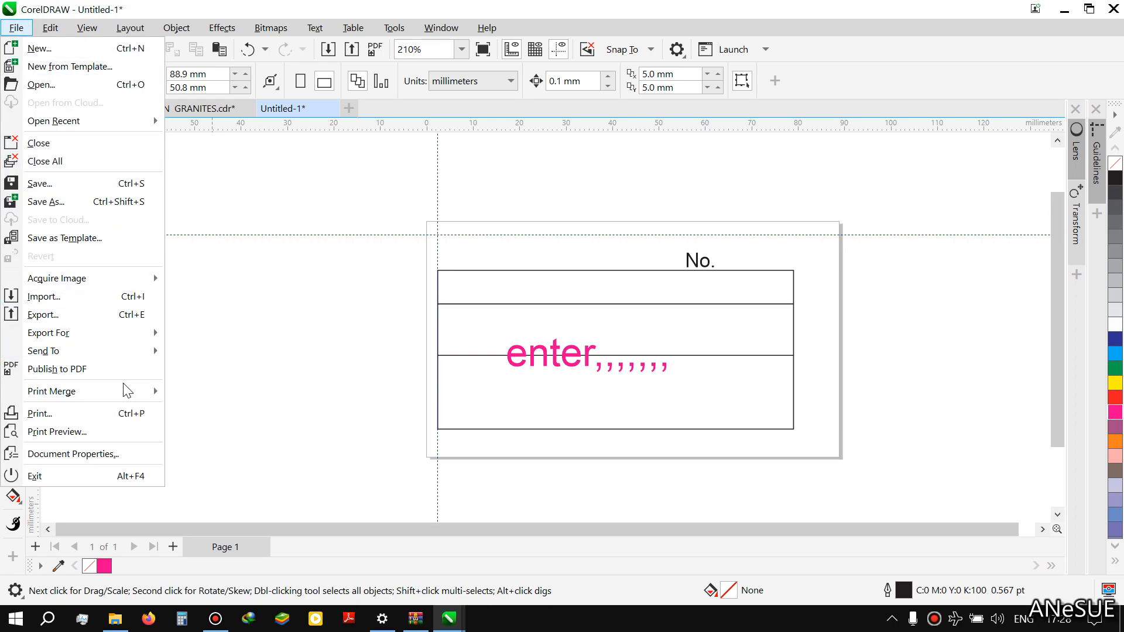
{"action": "mouse_move", "coordinate": [119, 403]}
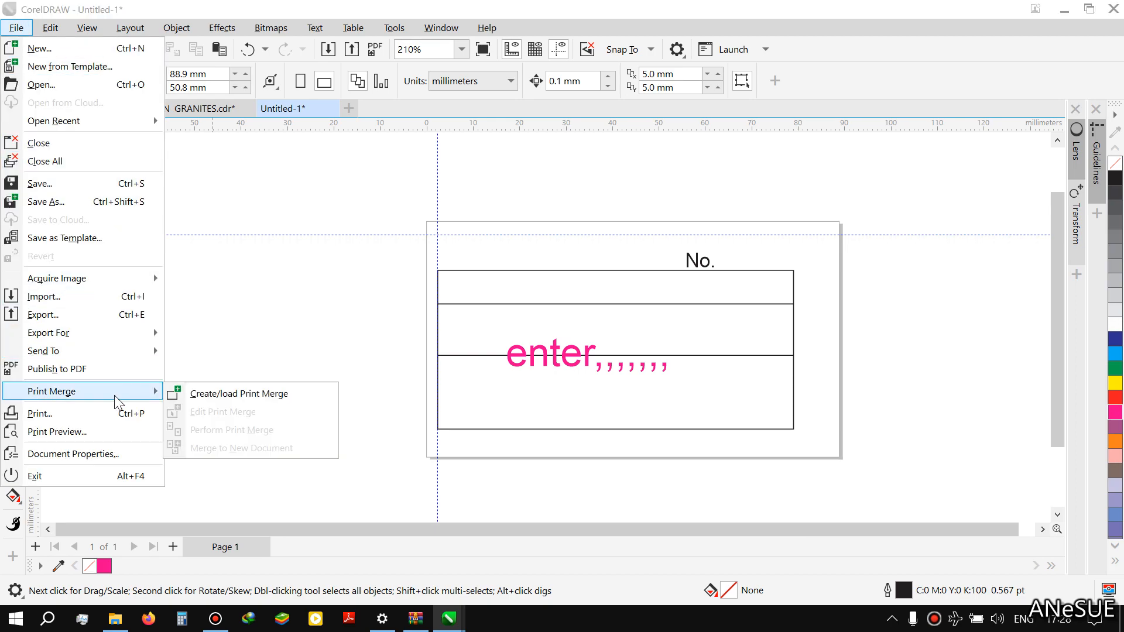
{"action": "left_click", "coordinate": [196, 403]}
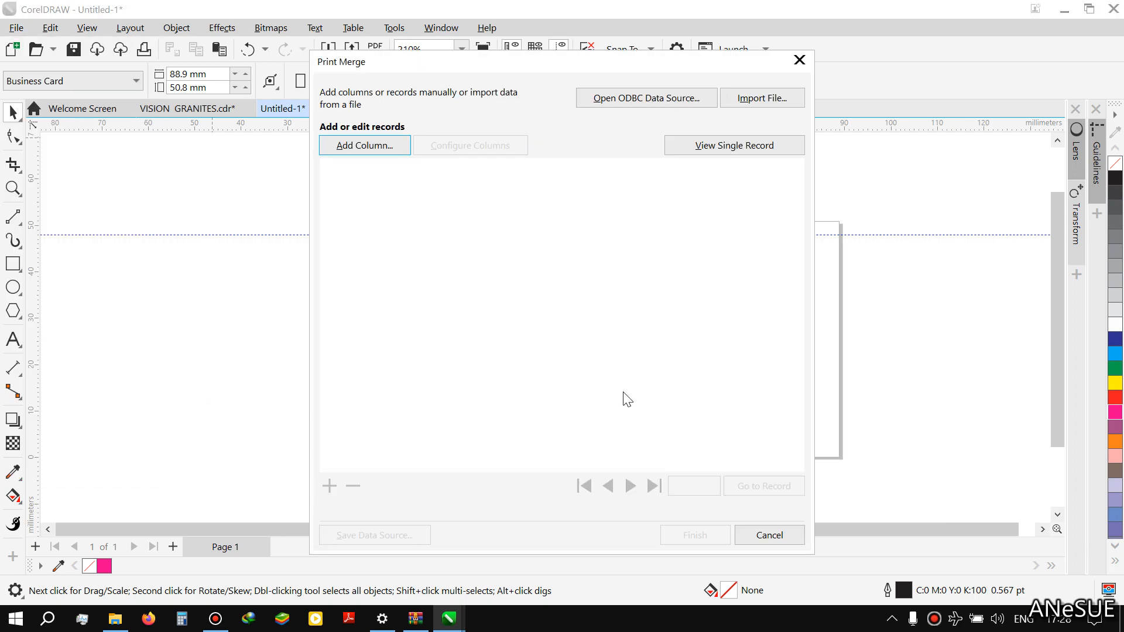
{"action": "left_click_drag", "start_coordinate": [504, 67], "coordinate": [275, 41]}
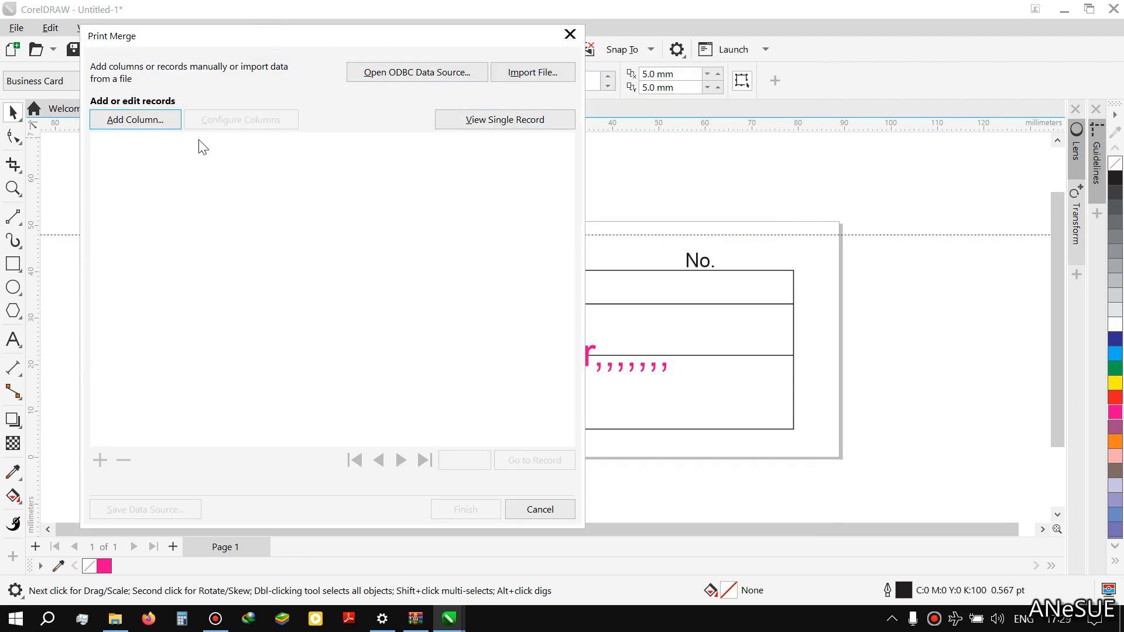
{"action": "left_click", "coordinate": [153, 125]}
{"action": "left_click", "coordinate": [271, 258]}
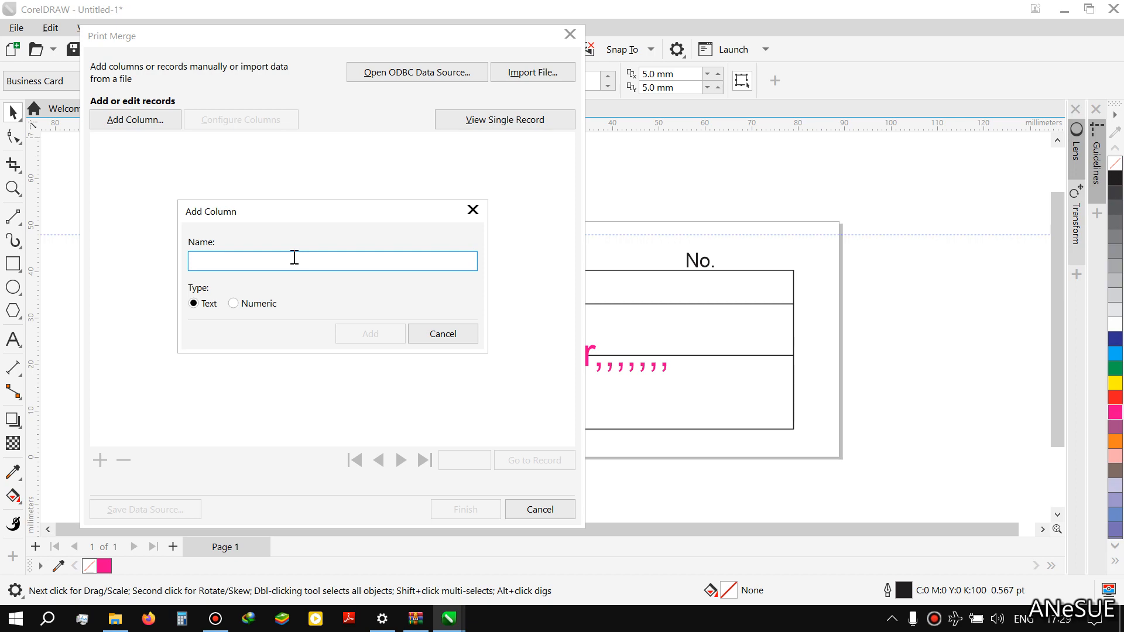
{"action": "type", "text": "aaaaaaaaaa"}
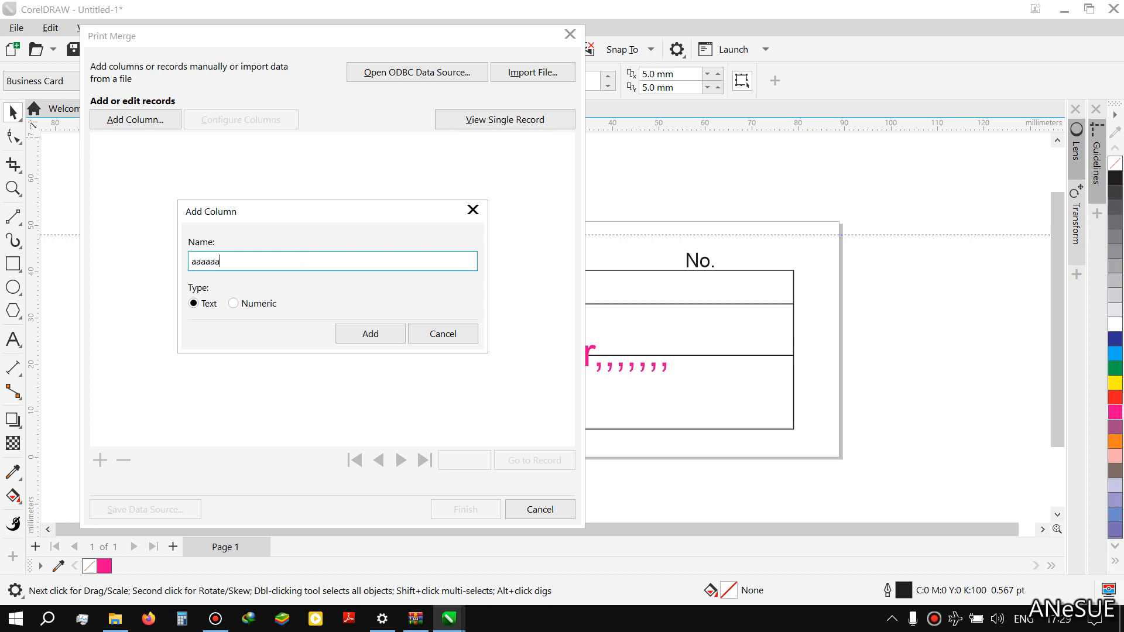
{"action": "key", "text": "BackSpace"}
{"action": "key", "text": "BackSpace"}
{"action": "key", "text": "BackSpace"}
{"action": "key", "text": "BackSpace"}
{"action": "key", "text": "BackSpace"}
{"action": "key", "text": "BackSpace"}
{"action": "key", "text": "BackSpace"}
{"action": "key", "text": "BackSpace"}
{"action": "key", "text": "BackSpace"}
Name the new merge column 001 and make it numeric with format 00X and starting value 1.
{"action": "type", "text": "001"}
{"action": "left_click", "coordinate": [243, 307]}
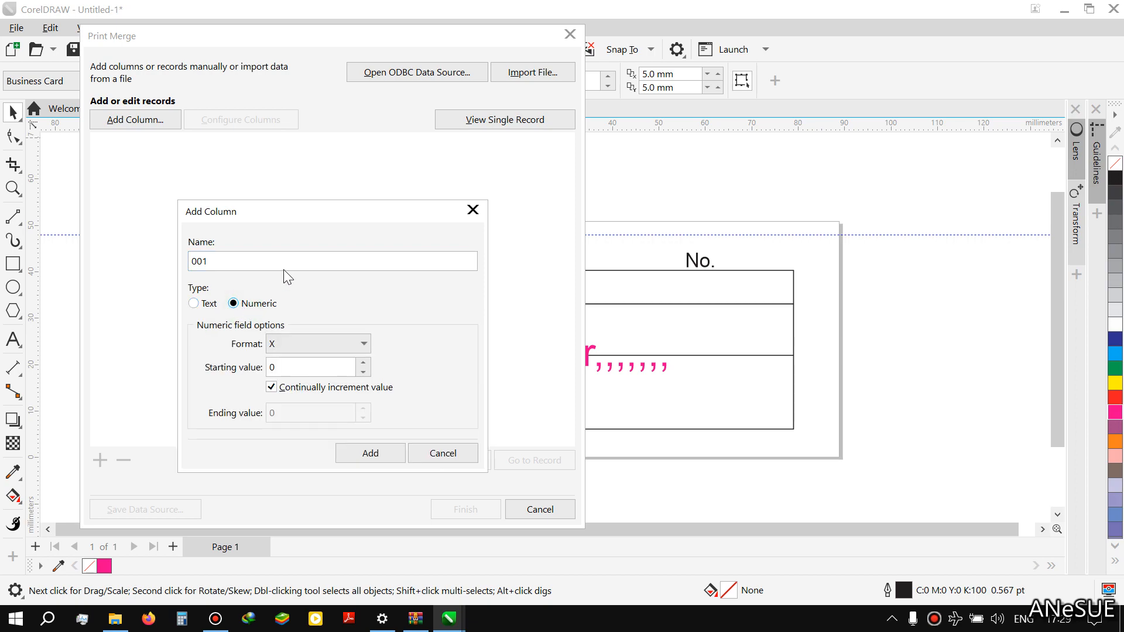
{"action": "left_click", "coordinate": [343, 342]}
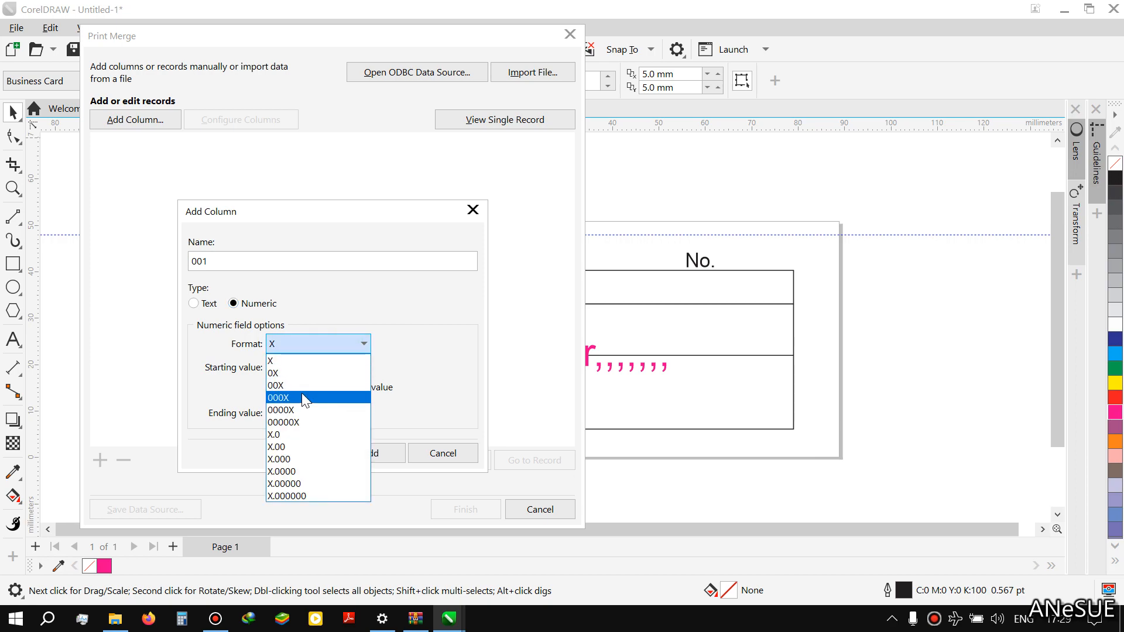
{"action": "left_click", "coordinate": [278, 386]}
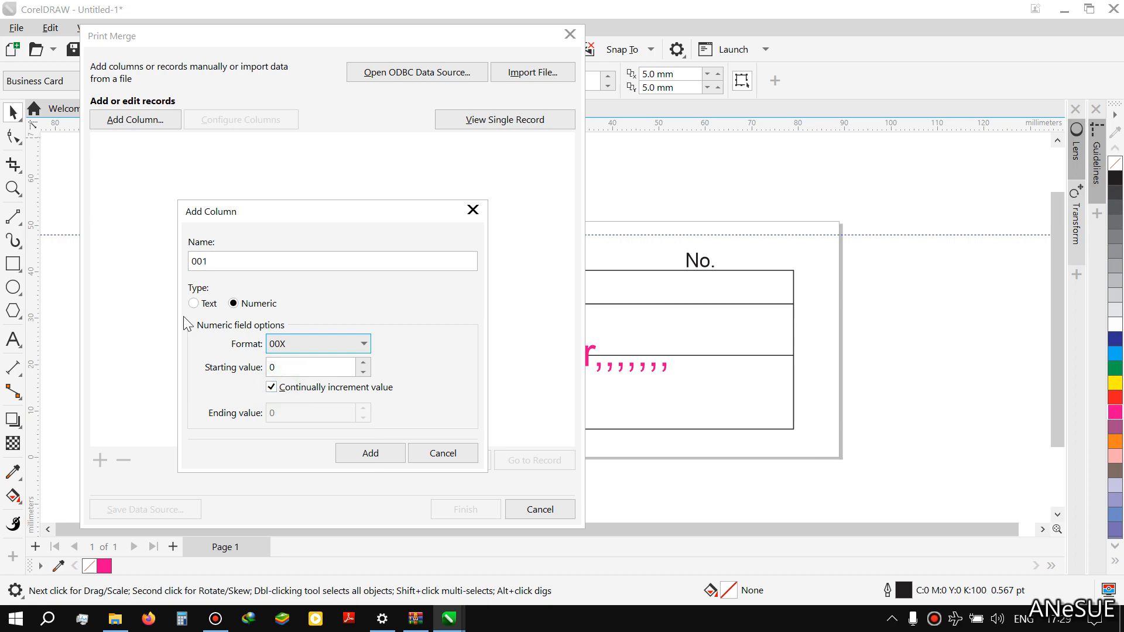
{"action": "double_click", "coordinate": [274, 367]}
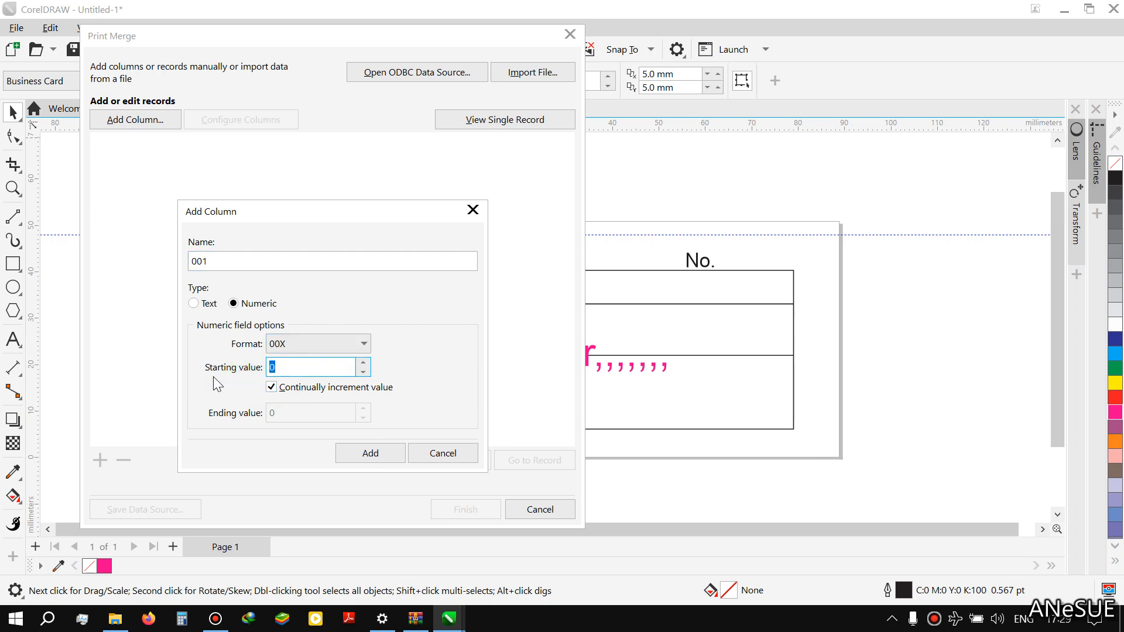
{"action": "type", "text": "1"}
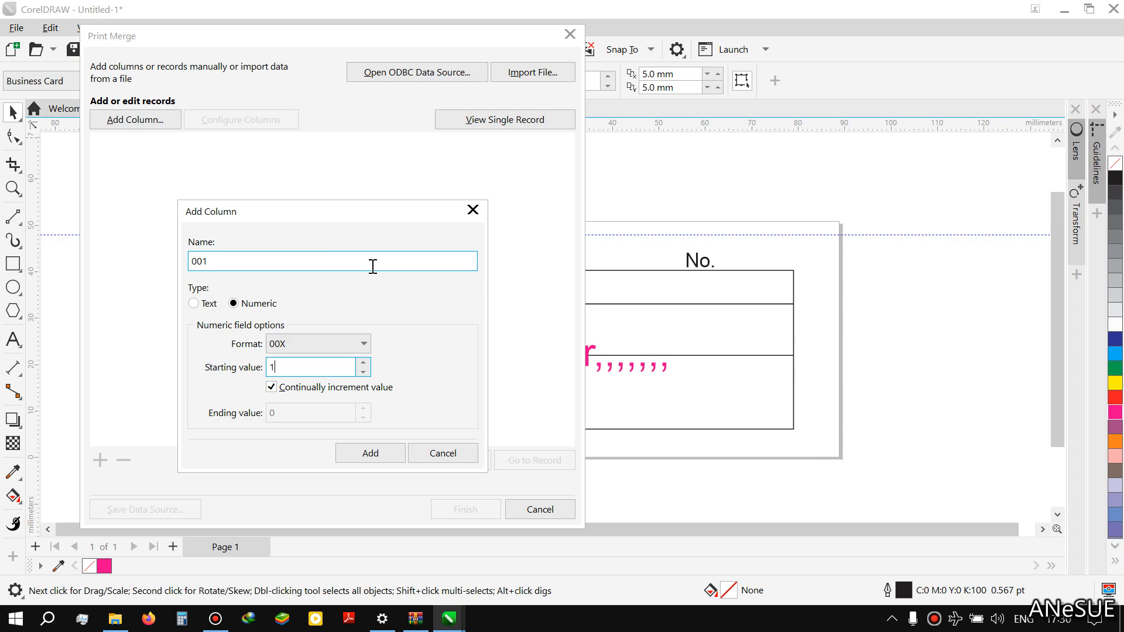
Turn off continuous incrementing, set the ending value to 50 and add the 001 column to the merge records.
{"action": "left_click", "coordinate": [293, 391]}
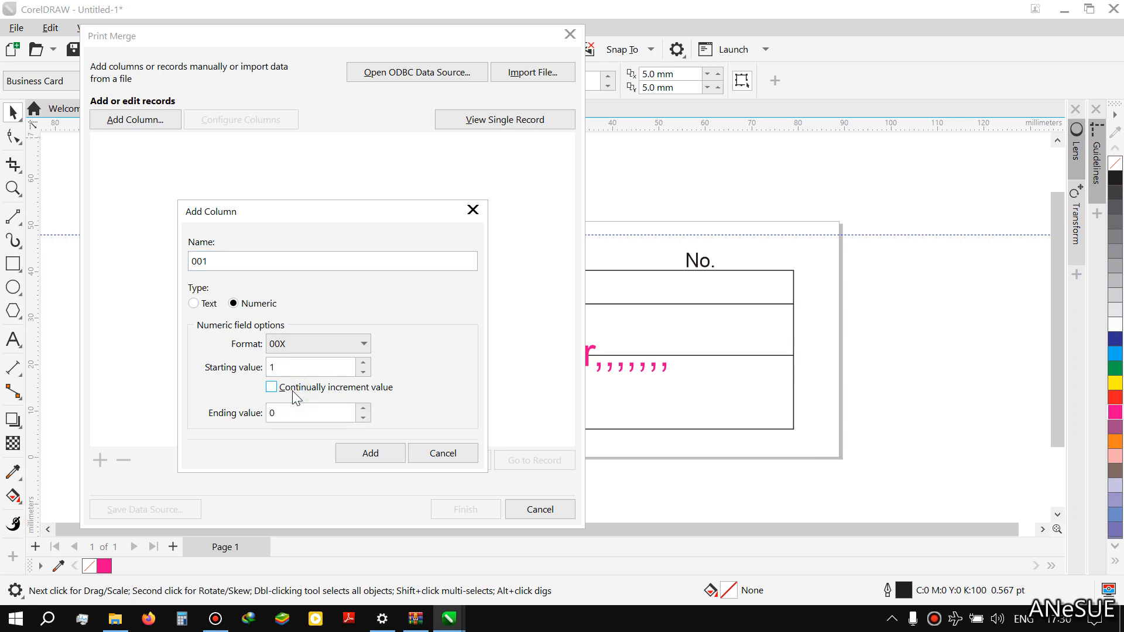
{"action": "left_click", "coordinate": [293, 414]}
{"action": "type", "text": "50"}
{"action": "left_click", "coordinate": [306, 297]}
{"action": "left_click", "coordinate": [370, 453]}
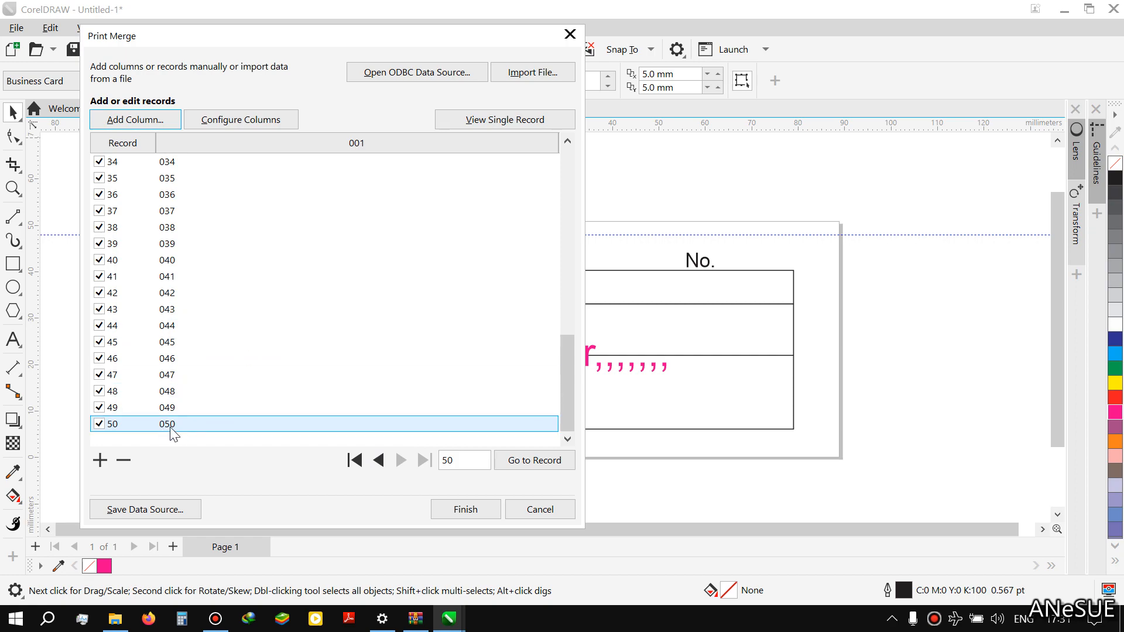
Start a second merge column named "invoice" and make it numeric with format 000X.
{"action": "scroll", "coordinate": [183, 334], "scroll_direction": "up", "scroll_amount": 11}
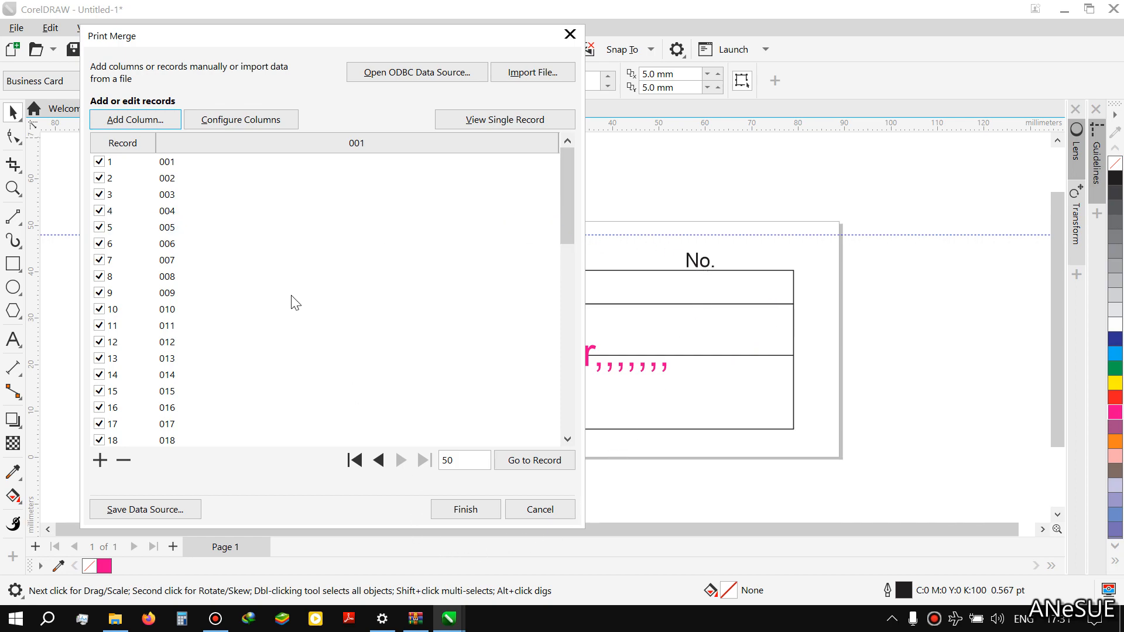
{"action": "left_click_drag", "start_coordinate": [308, 40], "coordinate": [263, 56]}
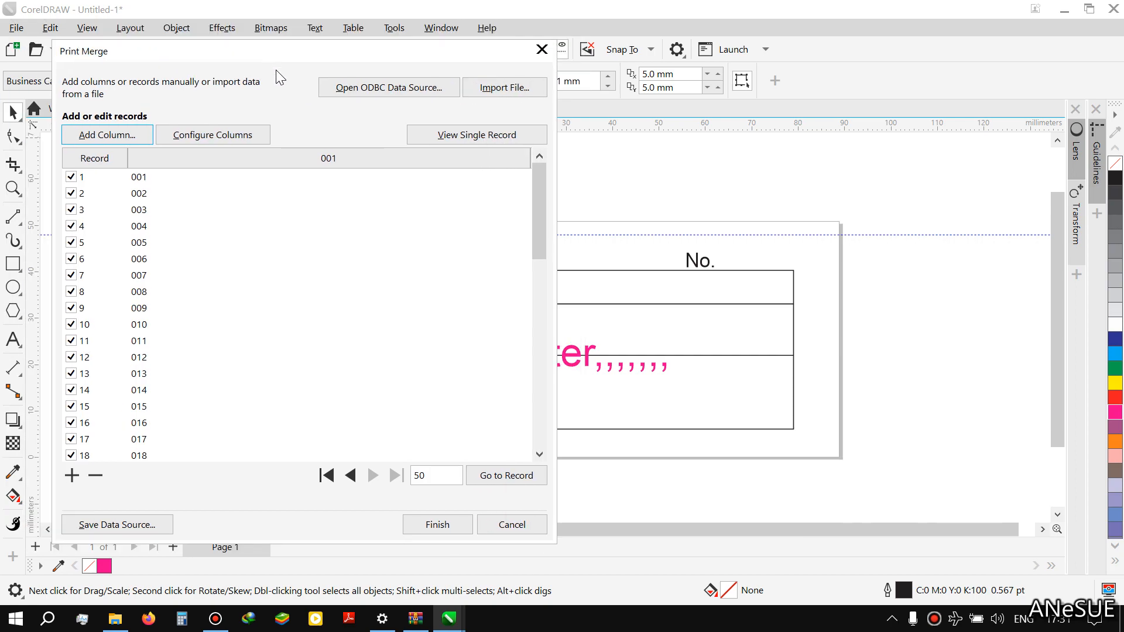
{"action": "left_click", "coordinate": [103, 137]}
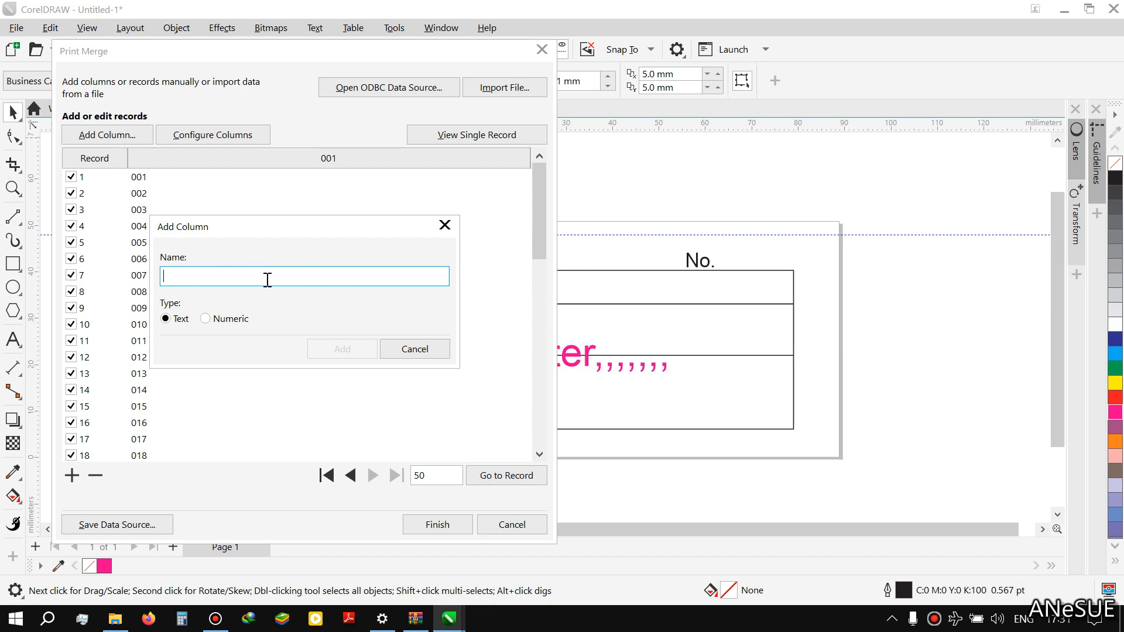
{"action": "type", "text": "invoice"}
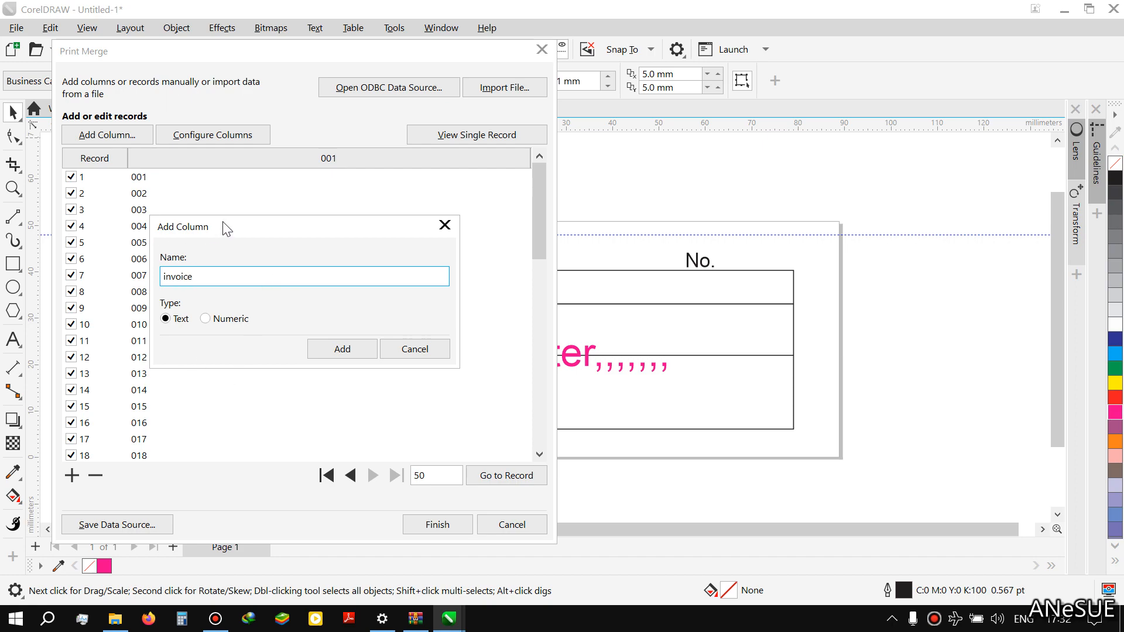
{"action": "left_click", "coordinate": [206, 318]}
{"action": "left_click", "coordinate": [297, 359]}
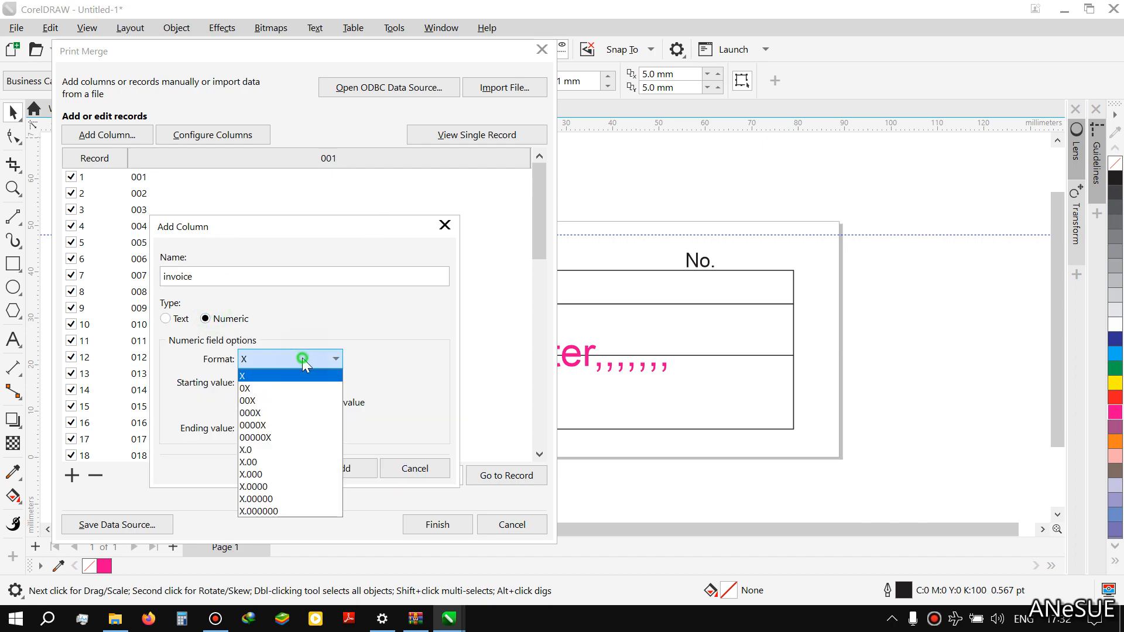
{"action": "left_click", "coordinate": [250, 413]}
Set the invoice column to run from 701 to 750 without continuous incrementing and add it to the records.
{"action": "double_click", "coordinate": [271, 381]}
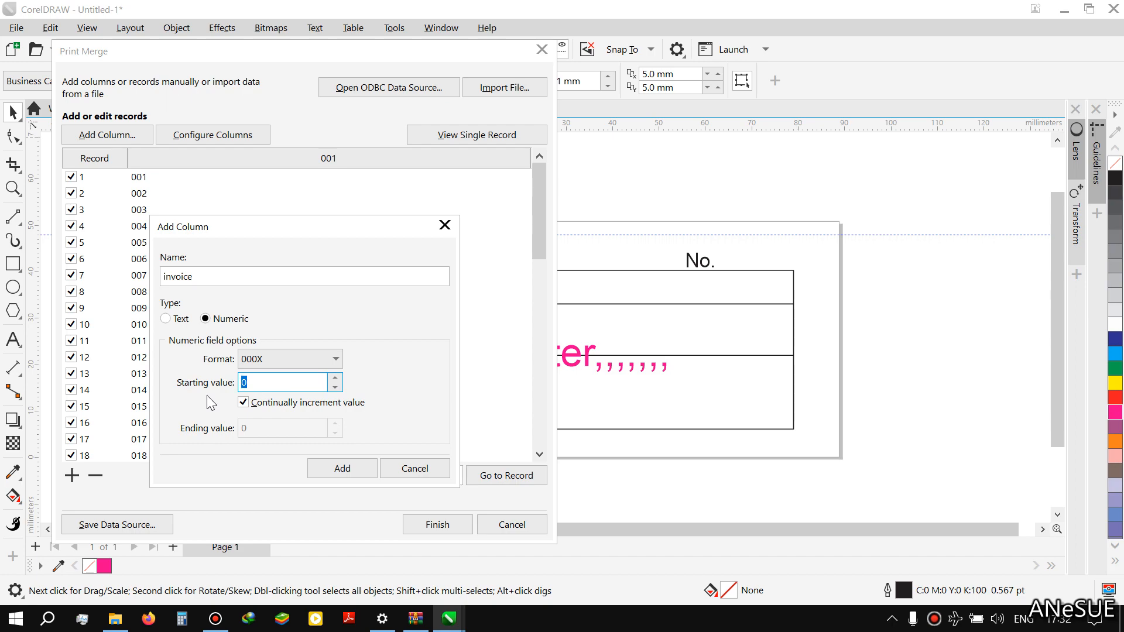
{"action": "type", "text": "70"}
{"action": "key", "text": "BackSpace"}
{"action": "type", "text": "1"}
{"action": "left_click", "coordinate": [243, 403]}
{"action": "key", "text": "Tab"}
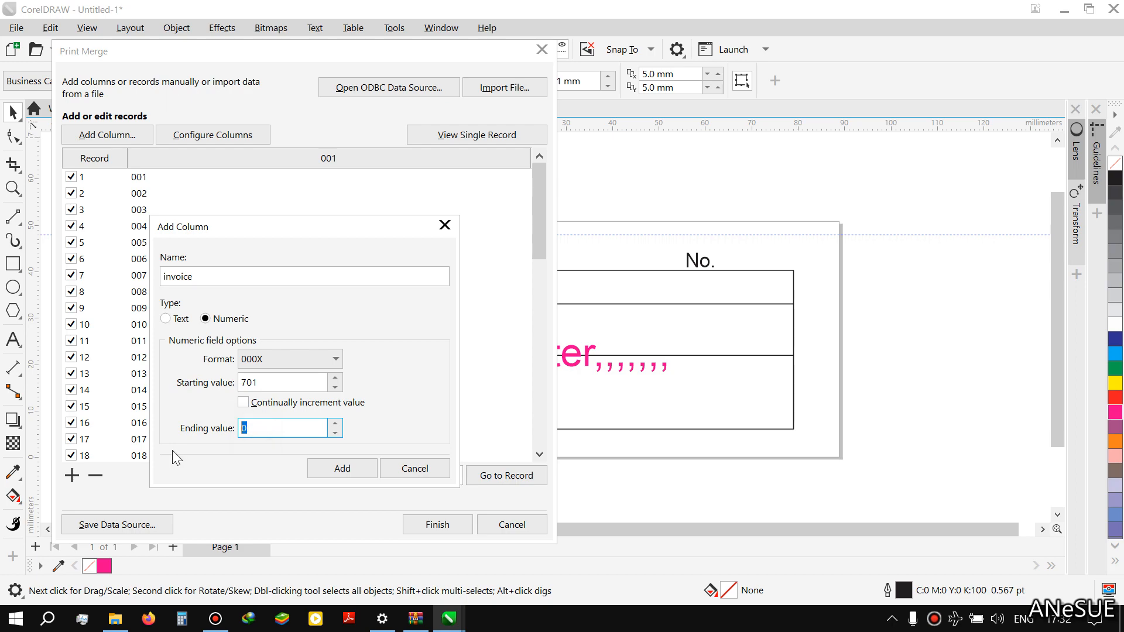
{"action": "type", "text": "750"}
{"action": "left_click", "coordinate": [328, 469]}
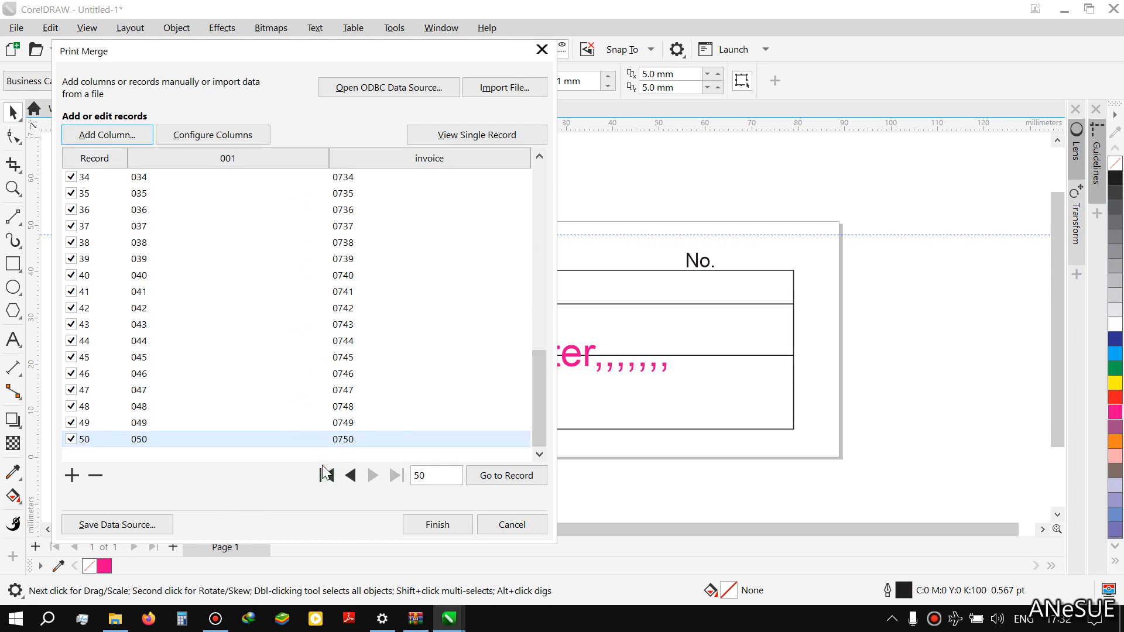
Finish the merge records and insert the 001 field into the document.
{"action": "scroll", "coordinate": [281, 369], "scroll_direction": "up", "scroll_amount": 11}
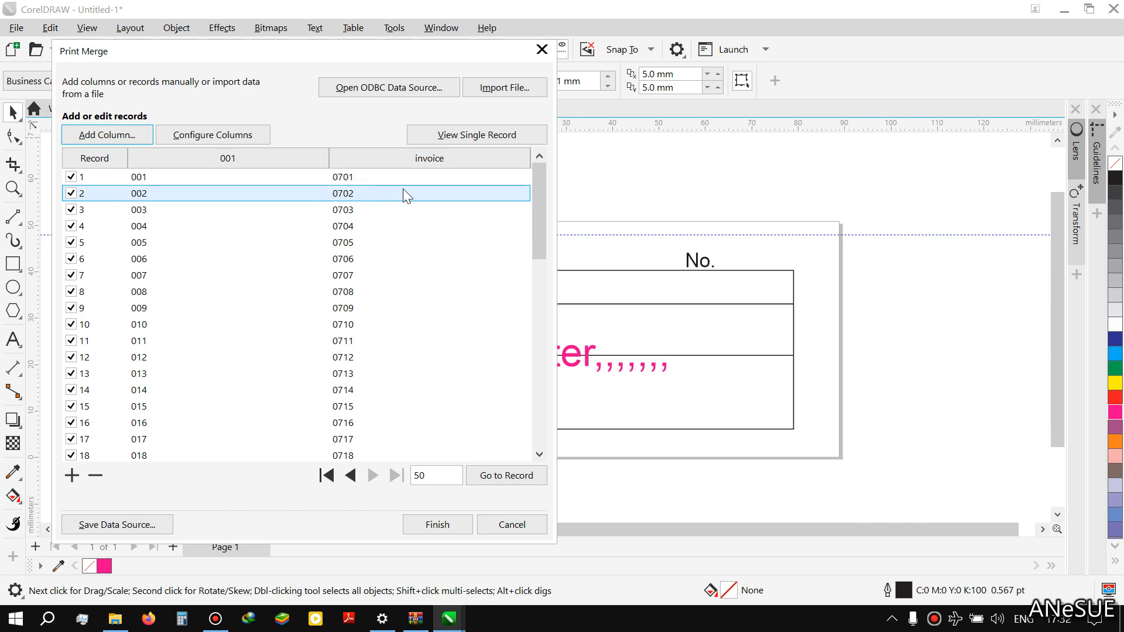
{"action": "left_click", "coordinate": [444, 524]}
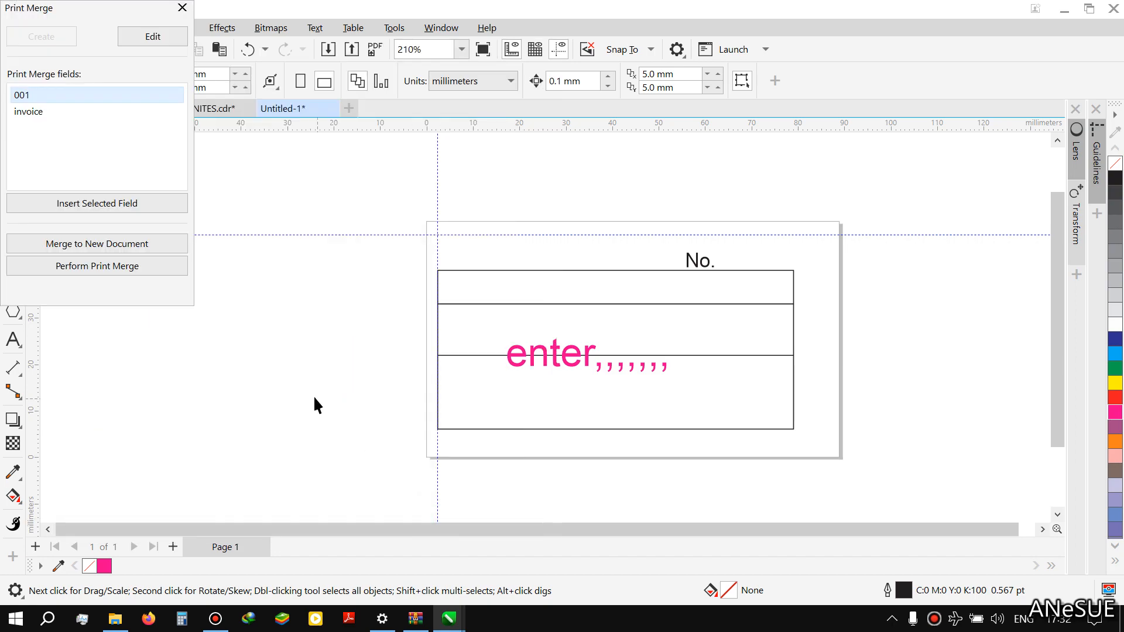
{"action": "left_click", "coordinate": [22, 111]}
{"action": "left_click", "coordinate": [31, 94]}
{"action": "left_click", "coordinate": [21, 111]}
{"action": "left_click", "coordinate": [48, 96]}
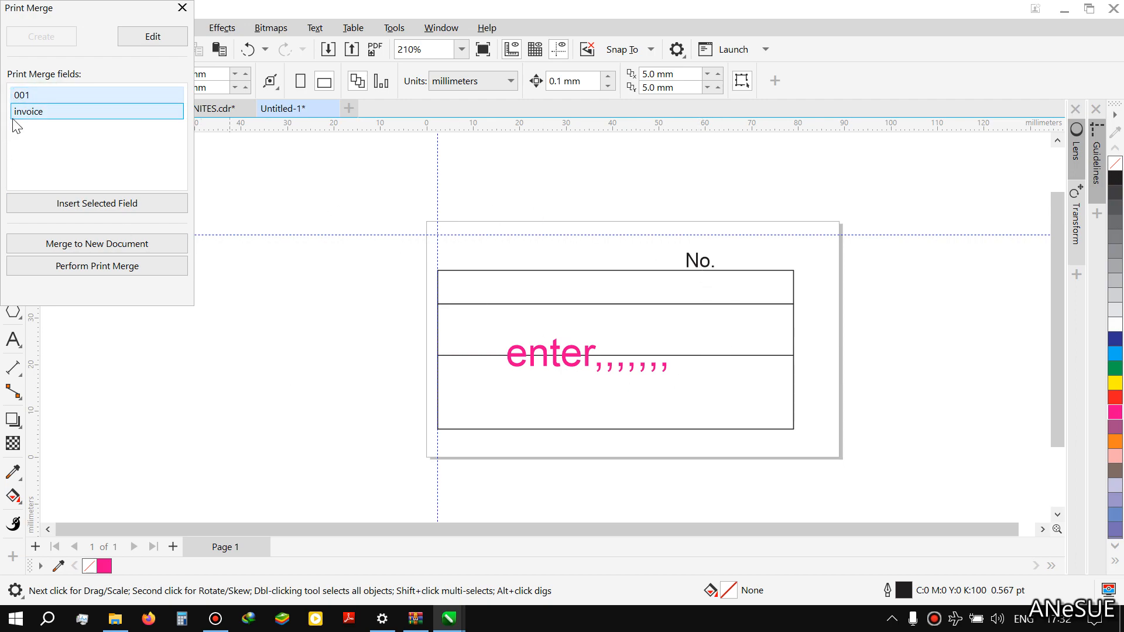
{"action": "left_click", "coordinate": [97, 203]}
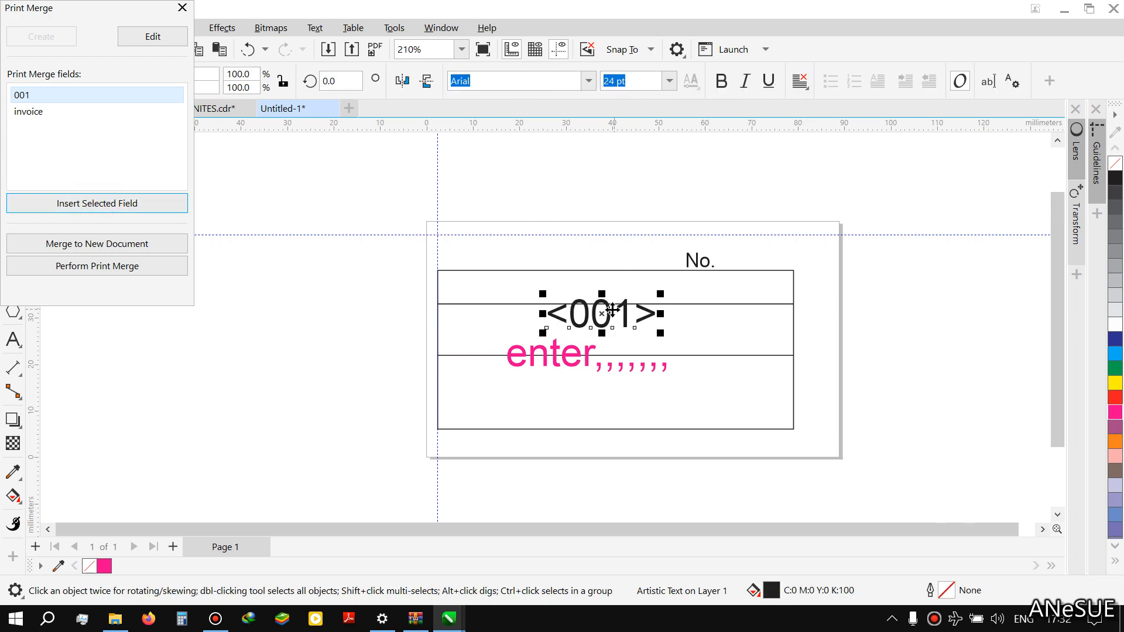
Move the <001> field beside the "No." label above the table and set its font size to 11 pt.
{"action": "left_click_drag", "start_coordinate": [612, 310], "coordinate": [779, 251]}
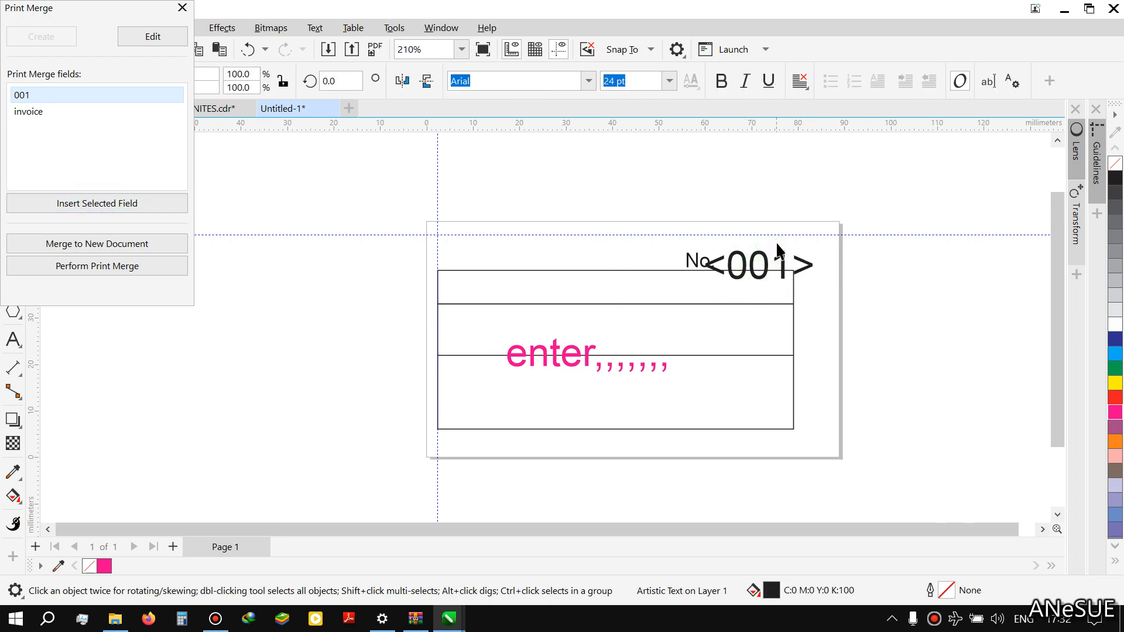
{"action": "left_click", "coordinate": [777, 244]}
{"action": "left_click", "coordinate": [770, 270]}
{"action": "left_click_drag", "start_coordinate": [761, 267], "coordinate": [769, 258]}
{"action": "left_click", "coordinate": [670, 81]}
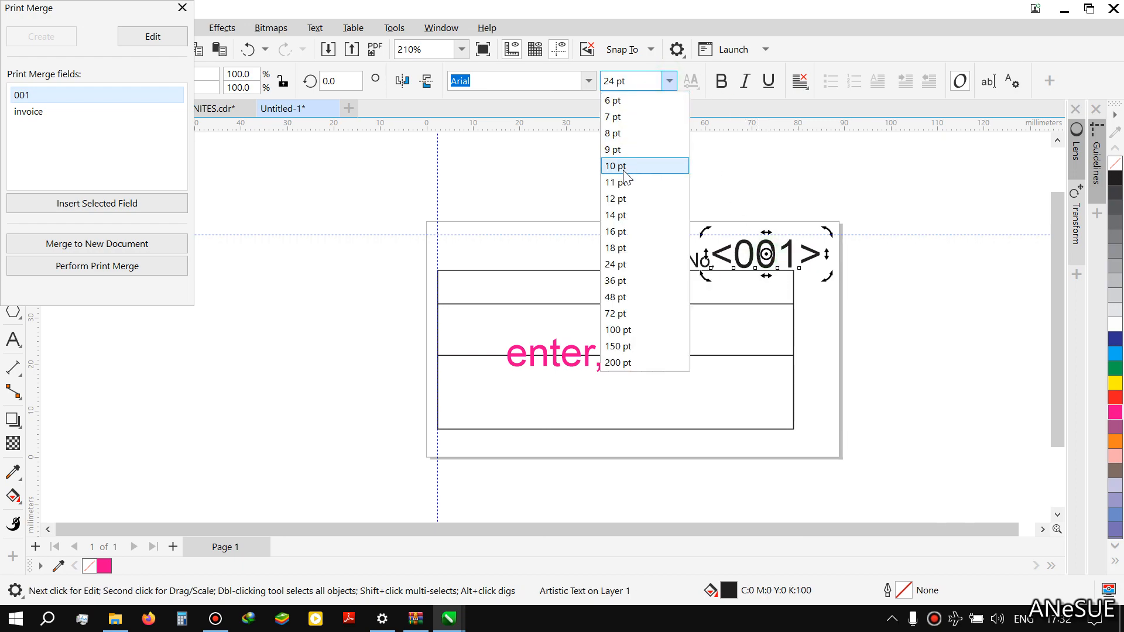
{"action": "key", "text": "Escape"}
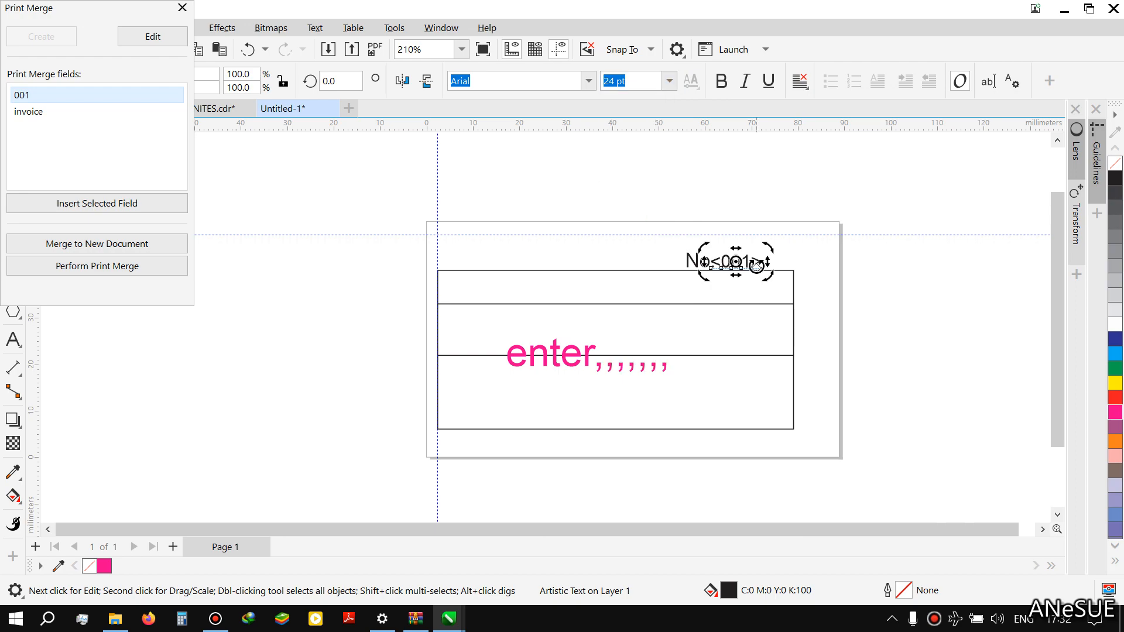
Nudge the <001> field to the right until it clears the period of "No." with a small gap.
{"action": "scroll", "coordinate": [756, 265], "scroll_direction": "up", "scroll_amount": 4}
{"action": "left_click", "coordinate": [873, 243]}
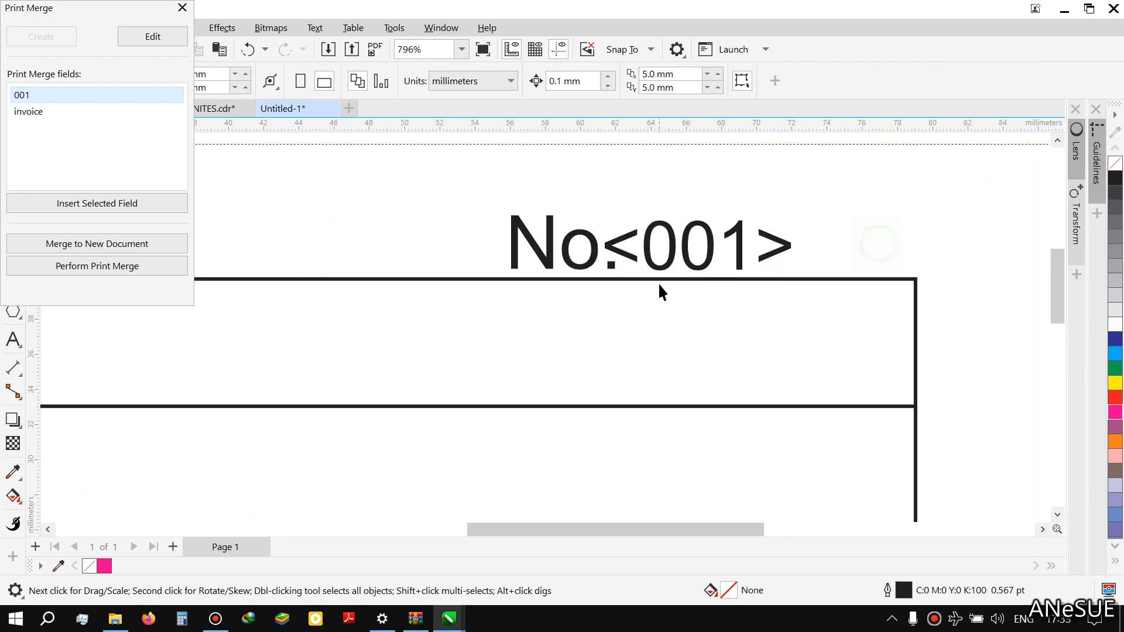
{"action": "left_click", "coordinate": [691, 261]}
{"action": "key", "text": "Right"}
{"action": "key", "text": "Right"}
{"action": "key", "text": "Right"}
{"action": "key", "text": "Right"}
{"action": "key", "text": "Right"}
{"action": "key", "text": "Right"}
{"action": "key", "text": "Right"}
{"action": "key", "text": "Right"}
{"action": "key", "text": "Right"}
{"action": "key", "text": "Right"}
{"action": "key", "text": "Right"}
{"action": "key", "text": "Right"}
{"action": "key", "text": "Right"}
{"action": "key", "text": "Right"}
{"action": "key", "text": "Right"}
{"action": "key", "text": "Right"}
{"action": "key", "text": "Right"}
{"action": "key", "text": "Right"}
{"action": "key", "text": "Right"}
{"action": "key", "text": "Right"}
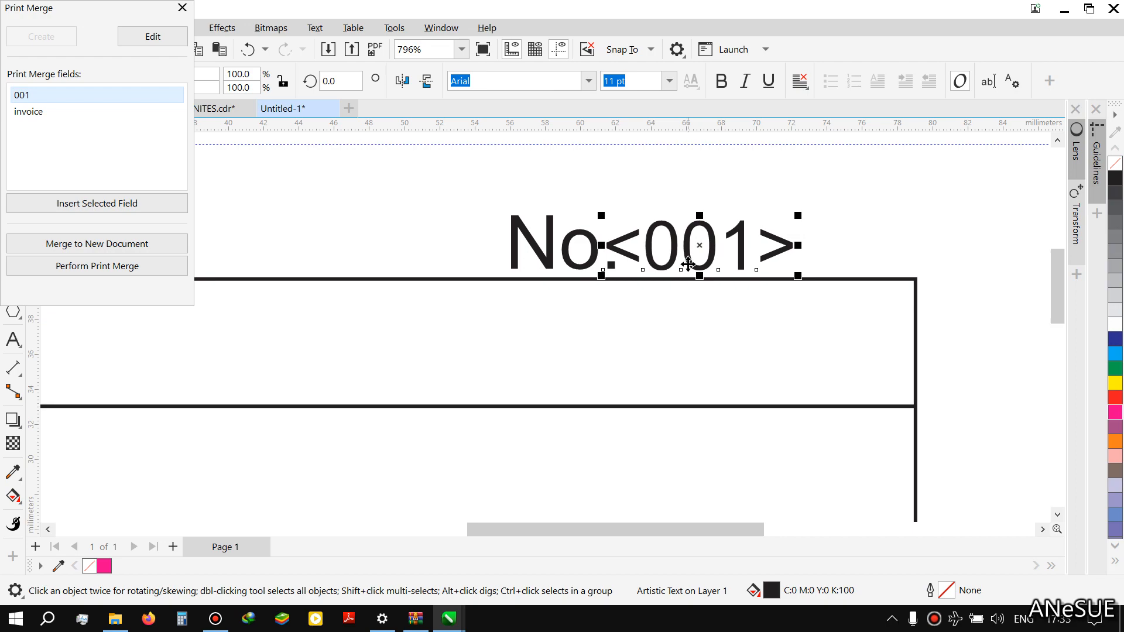
{"action": "key", "text": "Right"}
{"action": "key", "text": "Right"}
{"action": "key", "text": "Right"}
{"action": "key", "text": "Right"}
{"action": "key", "text": "Right"}
{"action": "key", "text": "Right"}
{"action": "key", "text": "Right"}
{"action": "key", "text": "Right"}
{"action": "key", "text": "Right"}
{"action": "key", "text": "Right"}
{"action": "key", "text": "Right"}
{"action": "key", "text": "Right"}
{"action": "key", "text": "Right"}
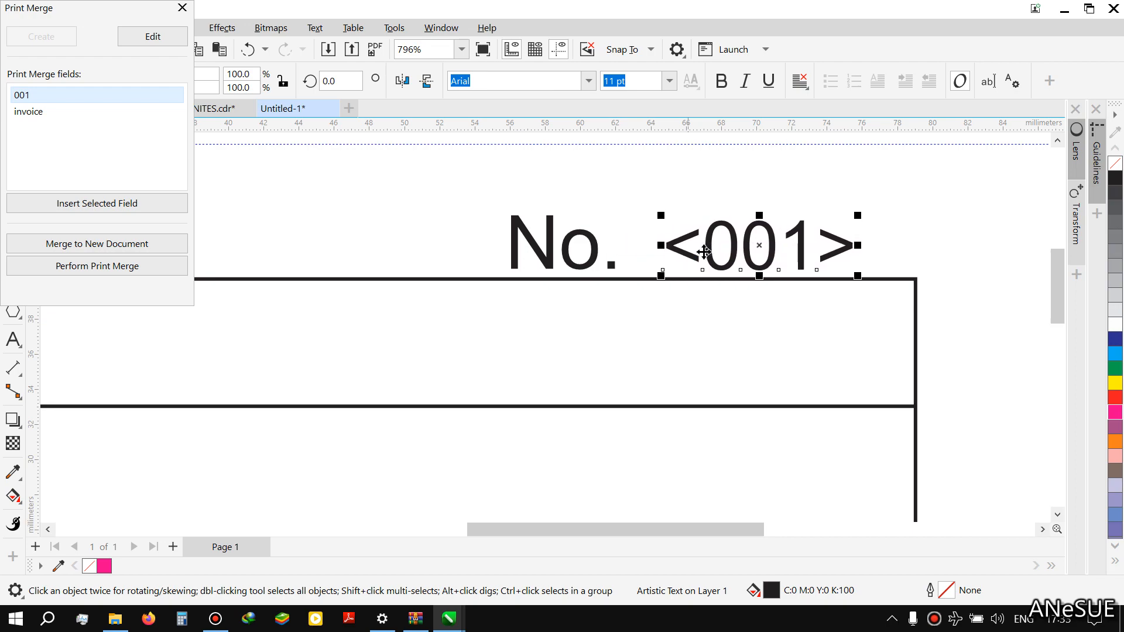
Colour the <001> field red and change its font to Times New Roman Bold.
{"action": "left_click", "coordinate": [1117, 398]}
{"action": "left_click", "coordinate": [589, 81]}
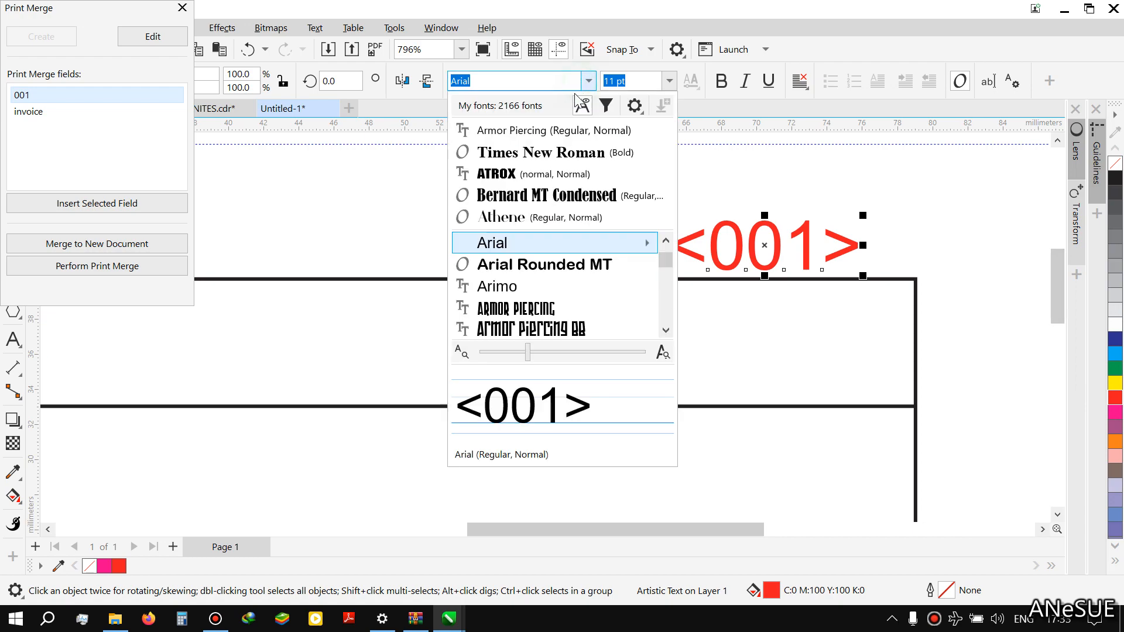
{"action": "left_click", "coordinate": [545, 154]}
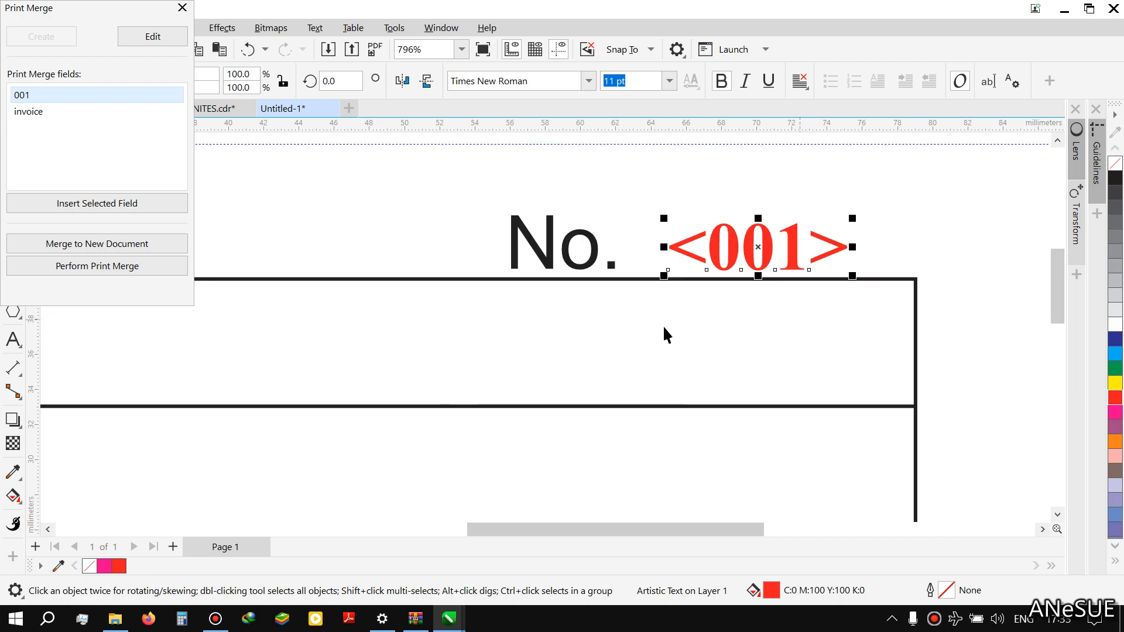
{"action": "scroll", "coordinate": [544, 394], "scroll_direction": "down", "scroll_amount": 6}
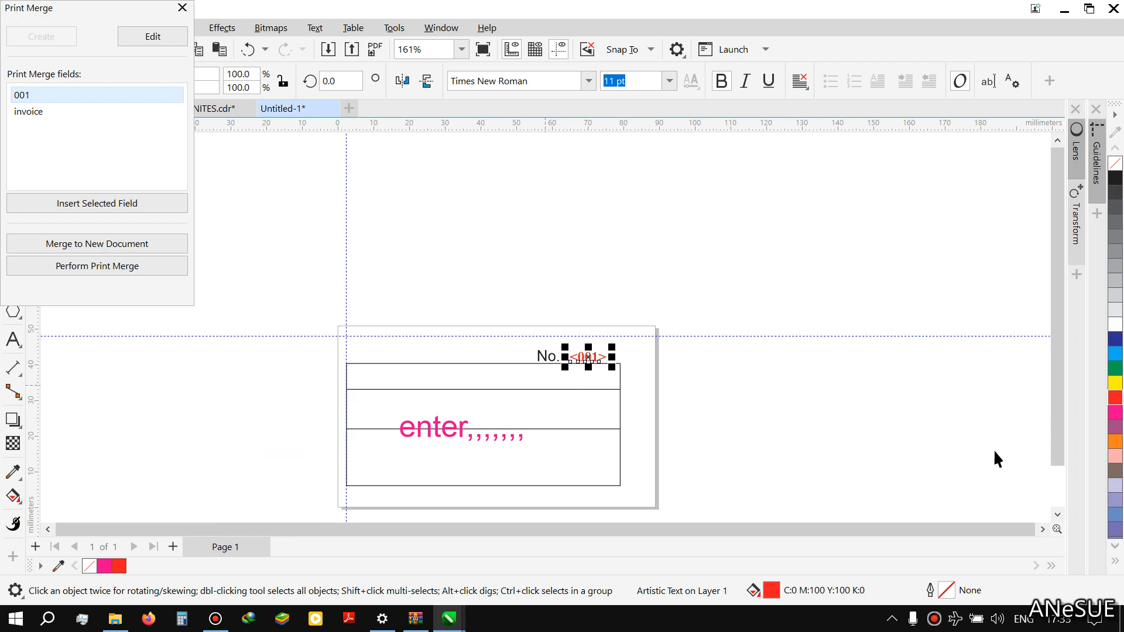
{"action": "left_click_drag", "start_coordinate": [1052, 425], "coordinate": [1053, 465]}
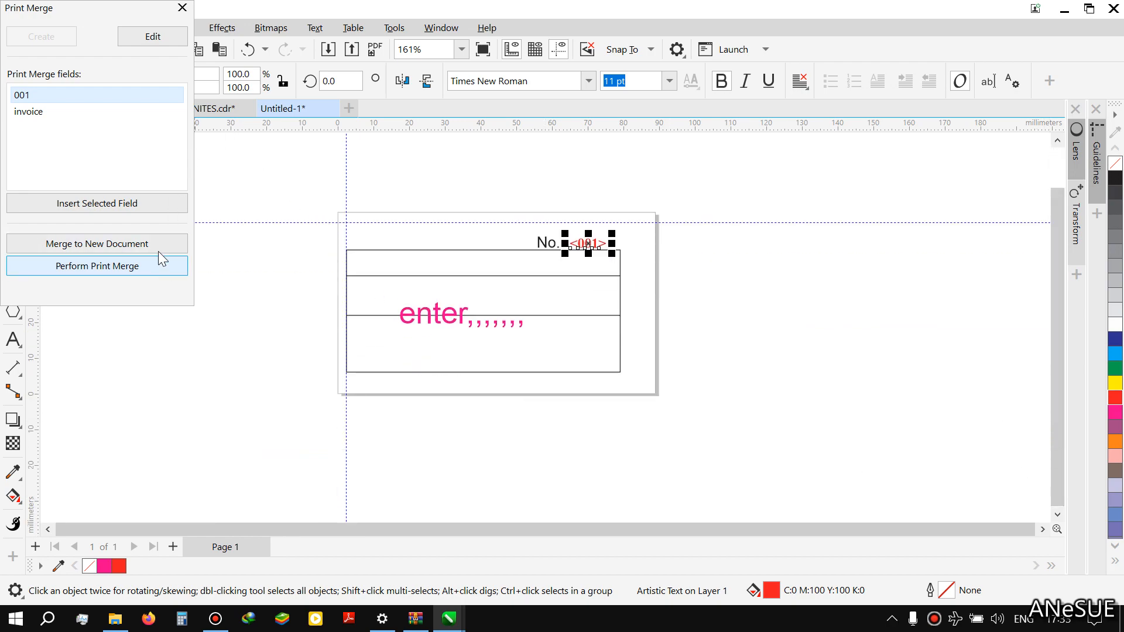
{"action": "left_click_drag", "start_coordinate": [70, 12], "coordinate": [198, 144]}
{"action": "left_click", "coordinate": [16, 28]}
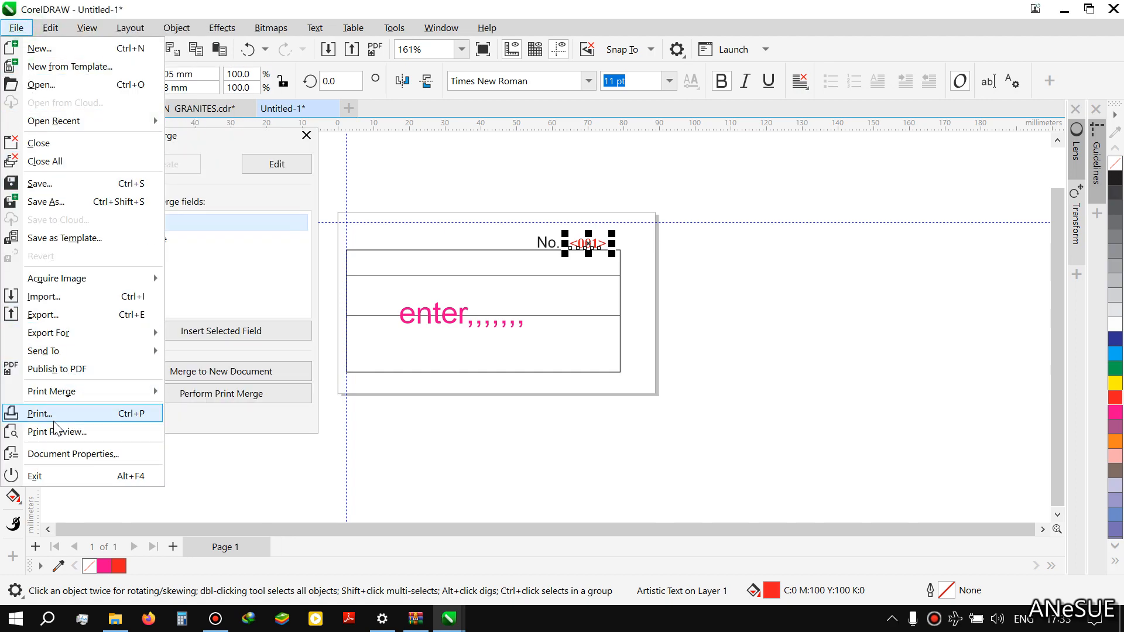
{"action": "left_click", "coordinate": [371, 193]}
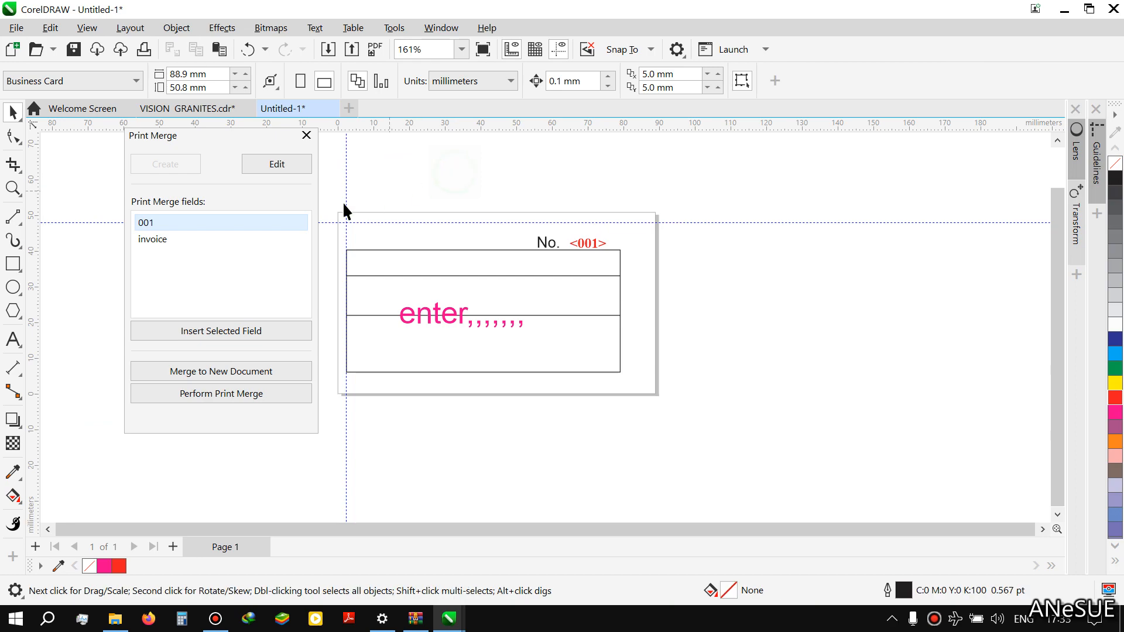
{"action": "left_click", "coordinate": [205, 397]}
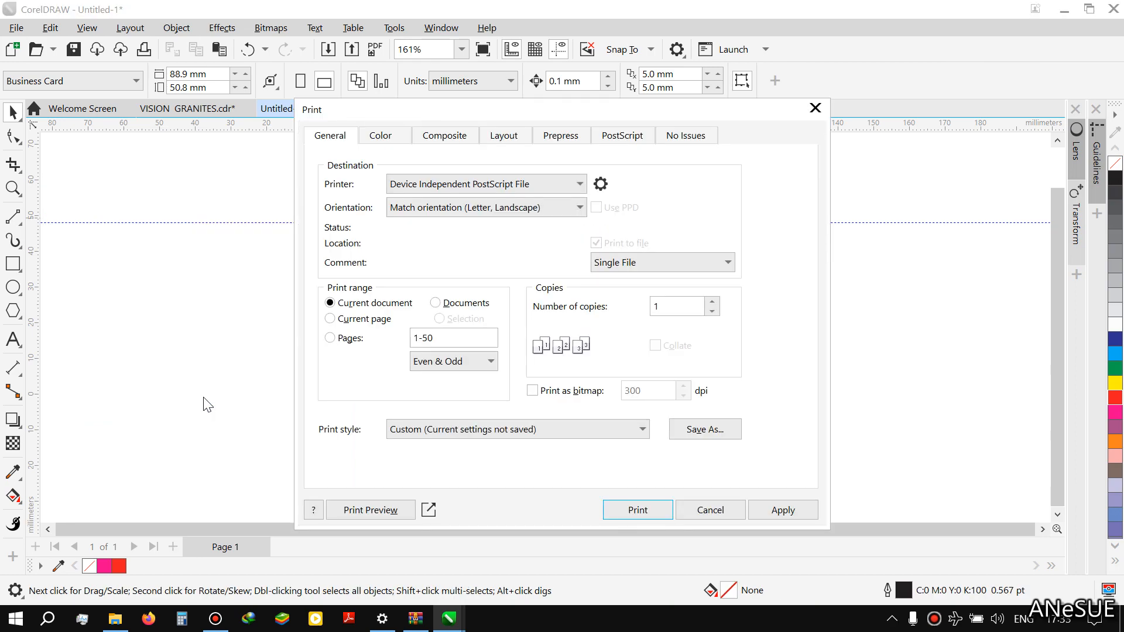
{"action": "left_click_drag", "start_coordinate": [498, 118], "coordinate": [385, 88]}
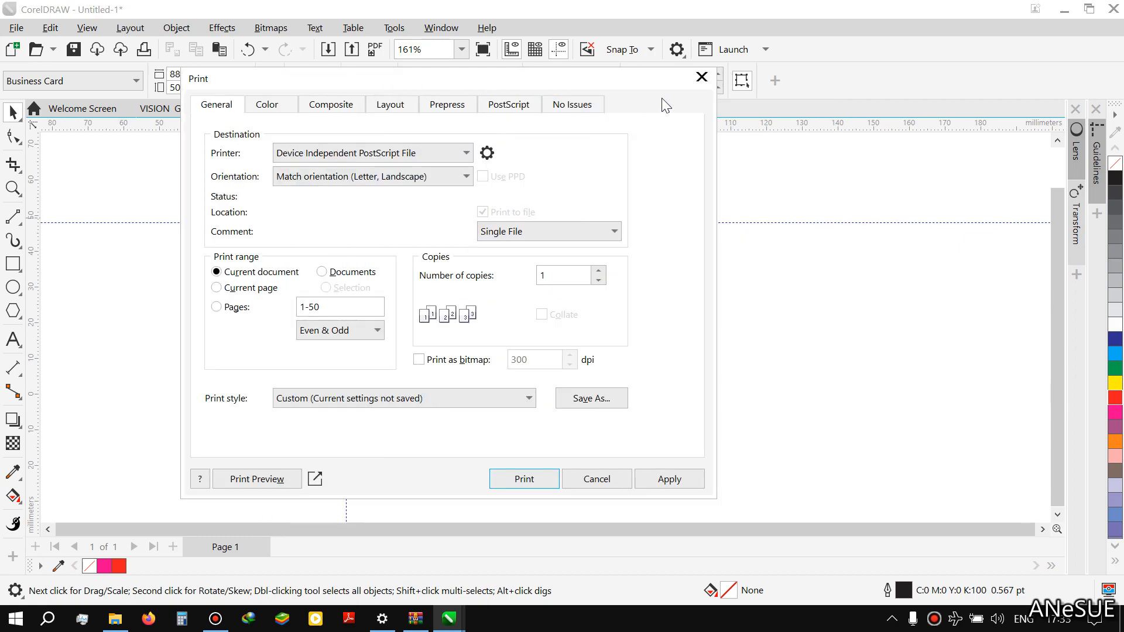
{"action": "left_click", "coordinate": [701, 77]}
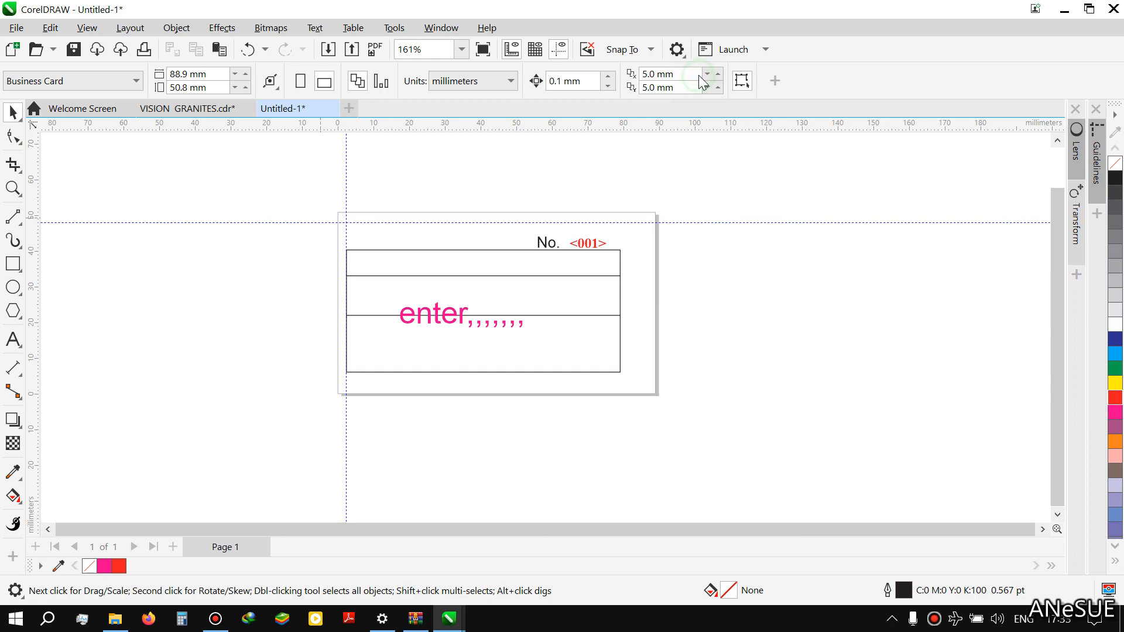
Start printing the document with the Perform Print Merge option instead of printing it as a template.
{"action": "left_click_drag", "start_coordinate": [7, 9], "coordinate": [47, 81]}
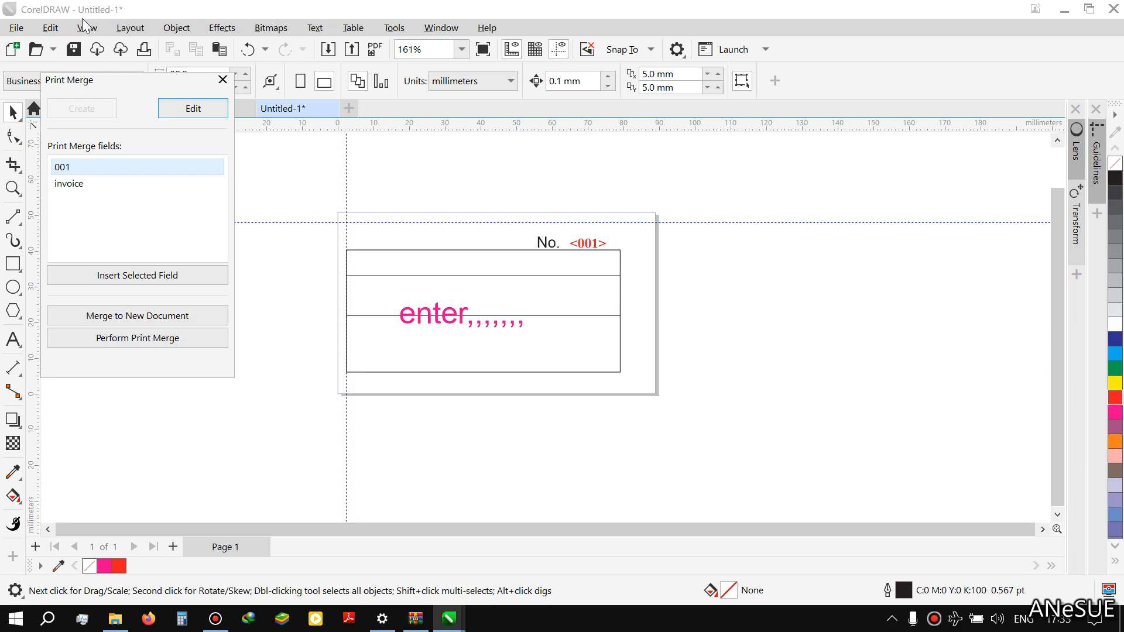
{"action": "left_click", "coordinate": [16, 27]}
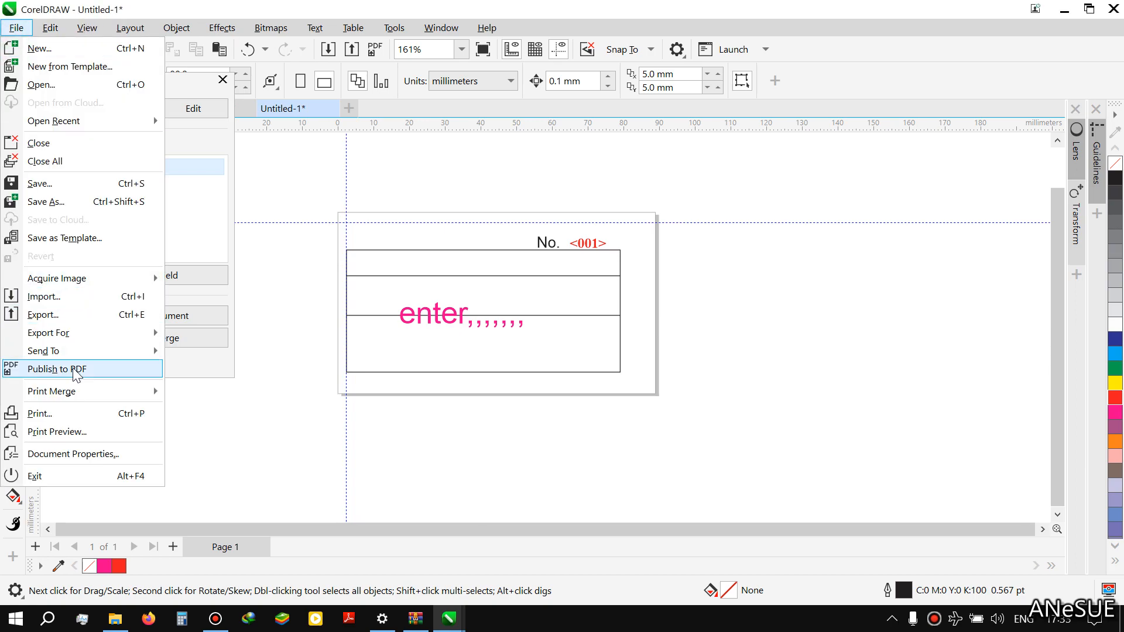
{"action": "left_click", "coordinate": [85, 414]}
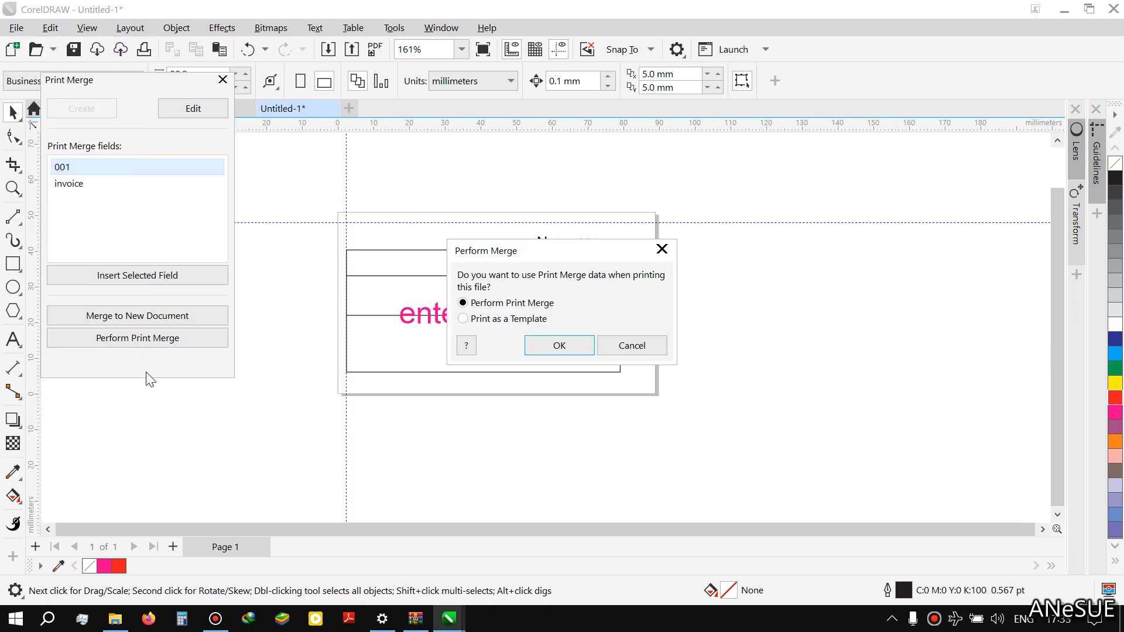
{"action": "mouse_move", "coordinate": [528, 257]}
{"action": "left_mouse_down"}
{"action": "mouse_move", "coordinate": [757, 197]}
{"action": "mouse_move", "coordinate": [738, 201]}
{"action": "left_mouse_up"}
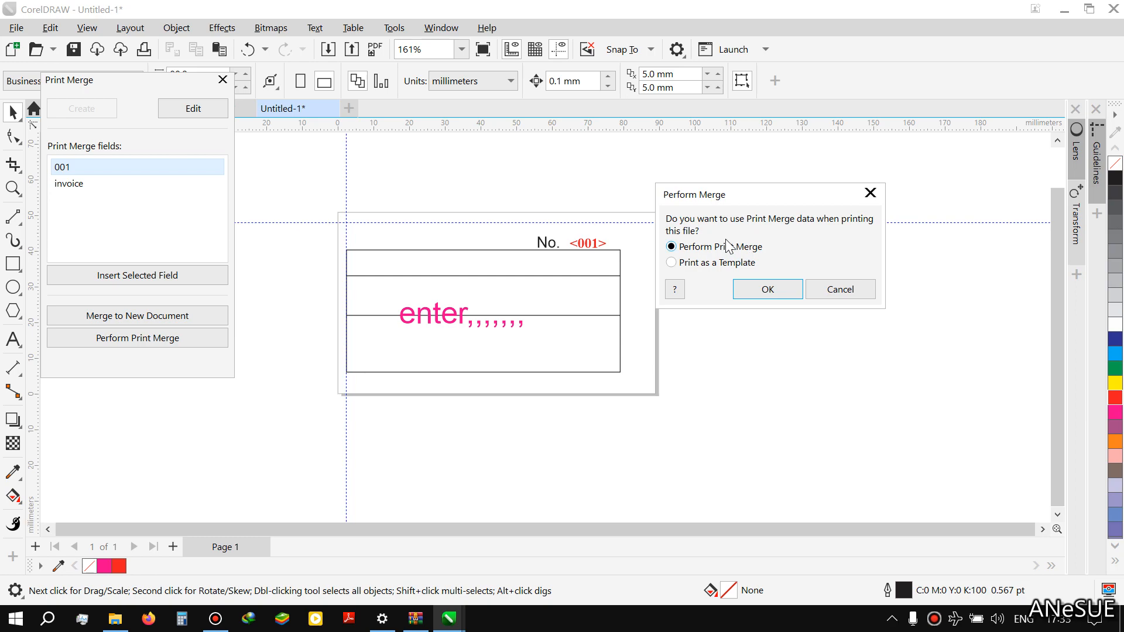
{"action": "left_click", "coordinate": [672, 262]}
{"action": "left_click", "coordinate": [673, 247]}
{"action": "left_click", "coordinate": [765, 293]}
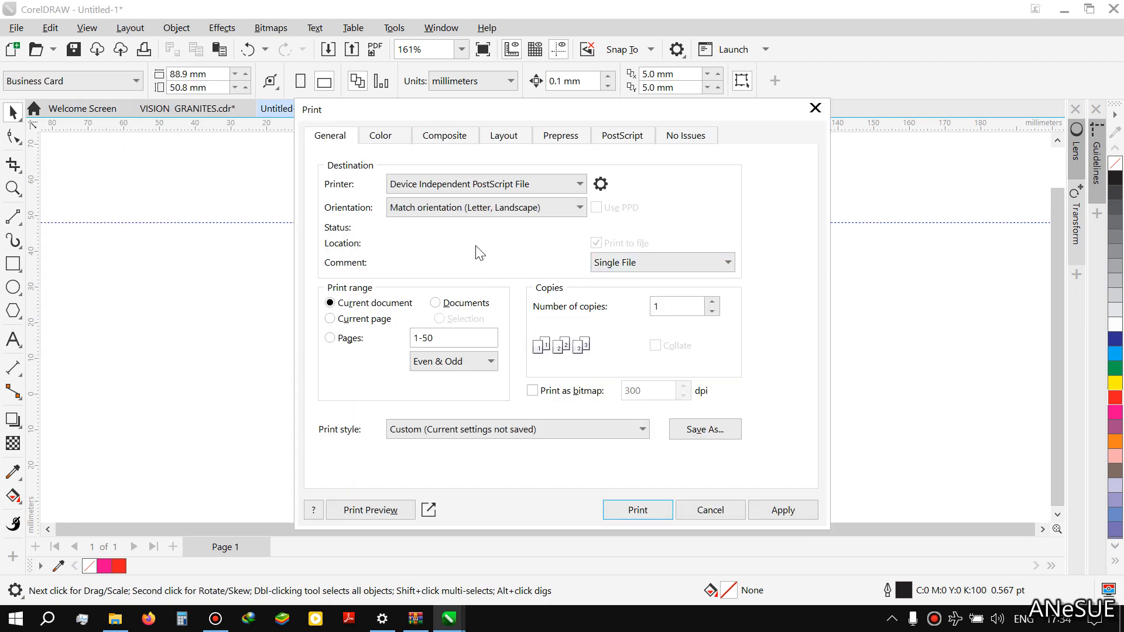
Set the printer to Microsoft Print to PDF and the orientation to Use printer default (Portrait).
{"action": "left_click", "coordinate": [452, 187]}
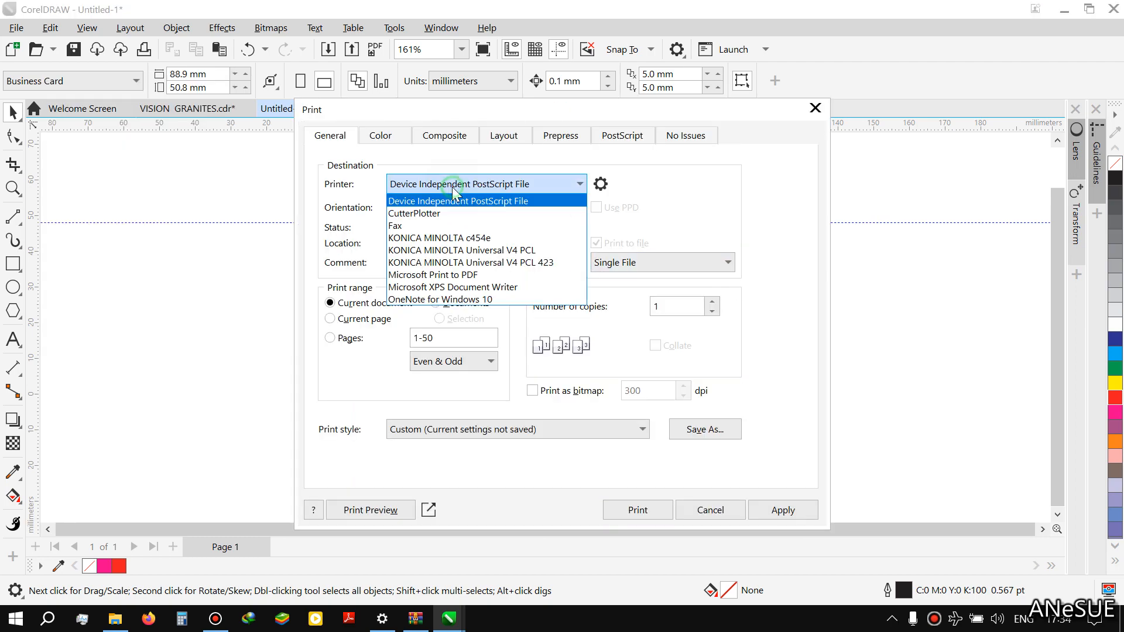
{"action": "left_click", "coordinate": [454, 275]}
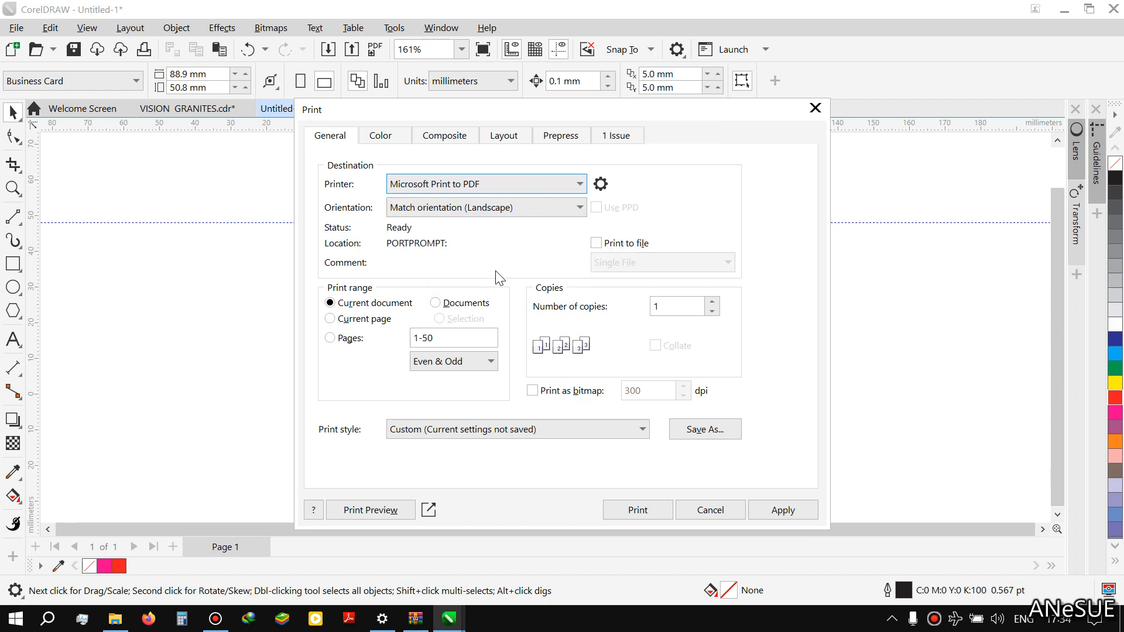
{"action": "left_click", "coordinate": [489, 210]}
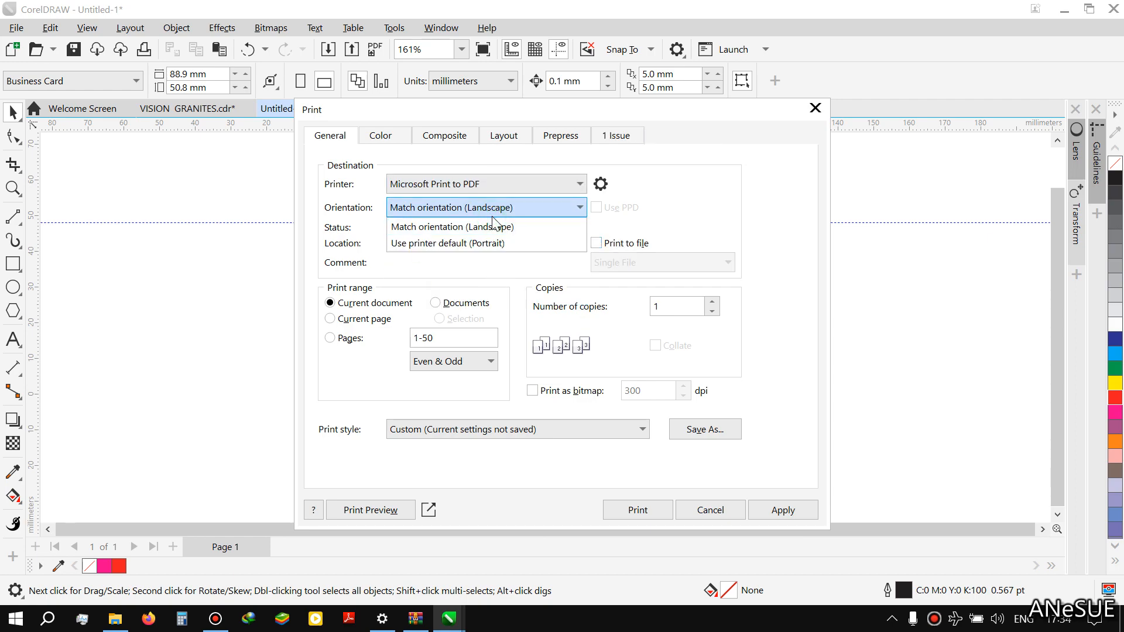
{"action": "left_click", "coordinate": [479, 242]}
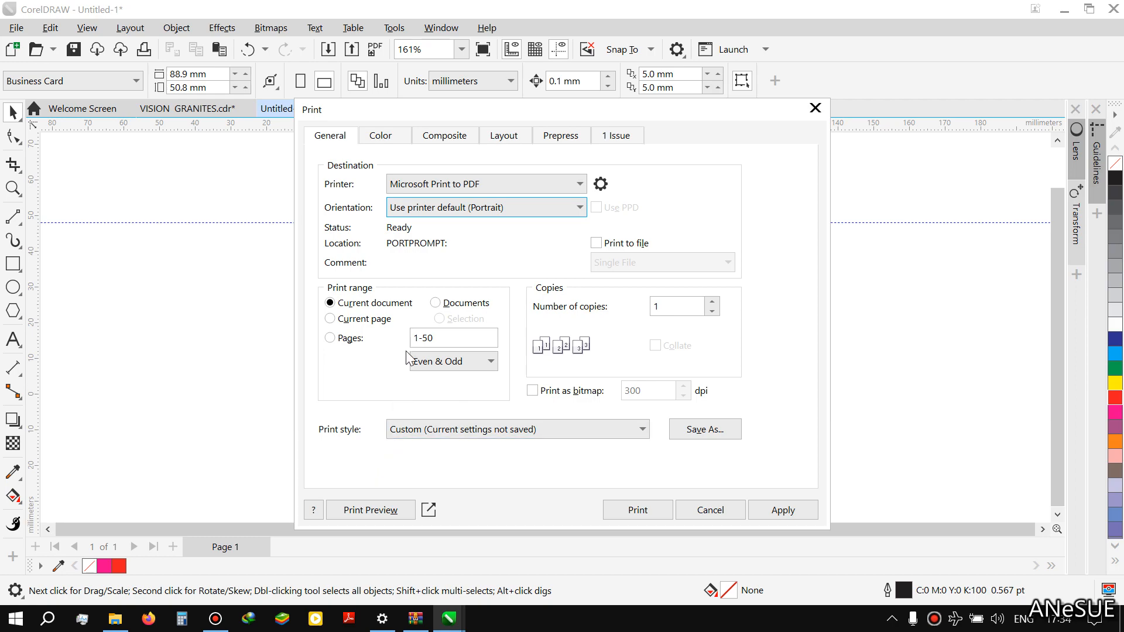
{"action": "left_click", "coordinate": [497, 210]}
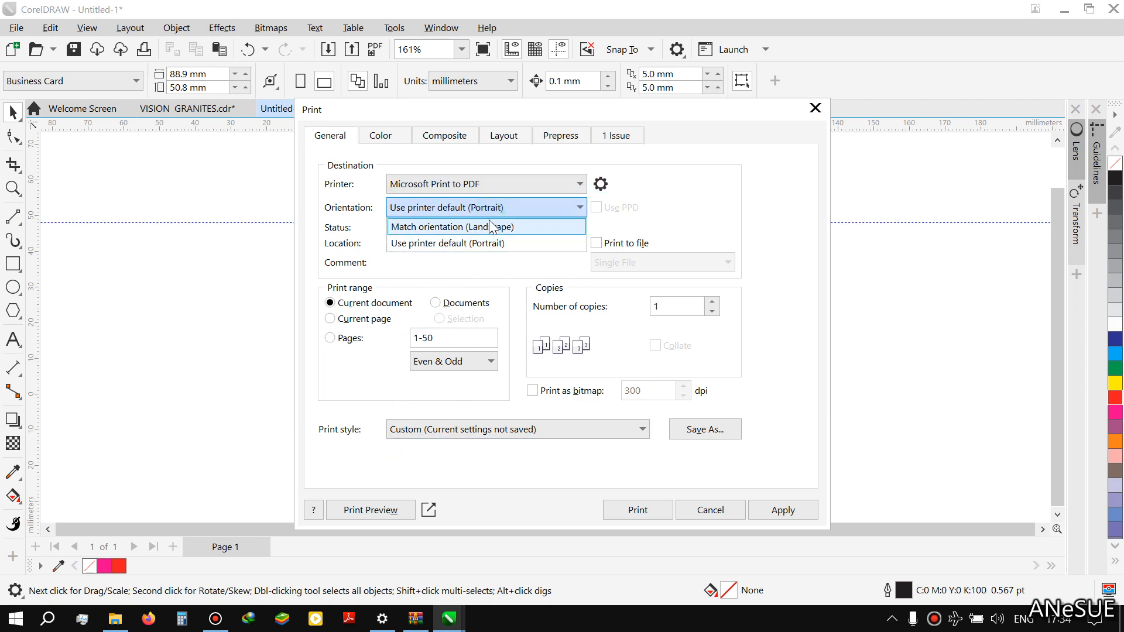
{"action": "left_click", "coordinate": [485, 208]}
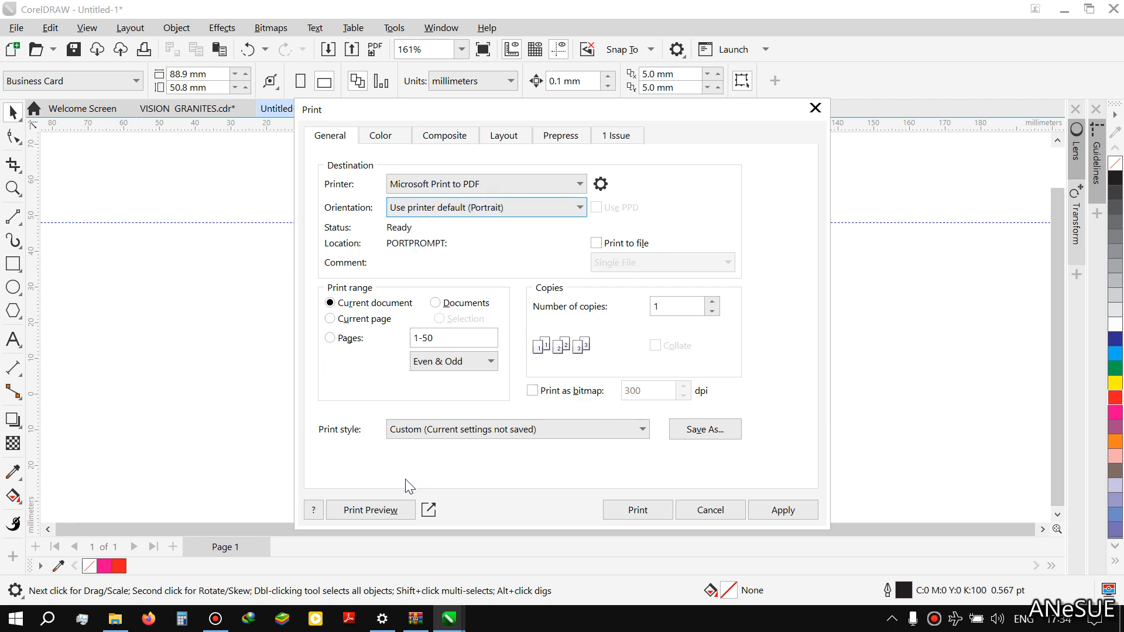
Preview the print job and set its imposition layout to 2 pages across and 5 down.
{"action": "left_click", "coordinate": [376, 510]}
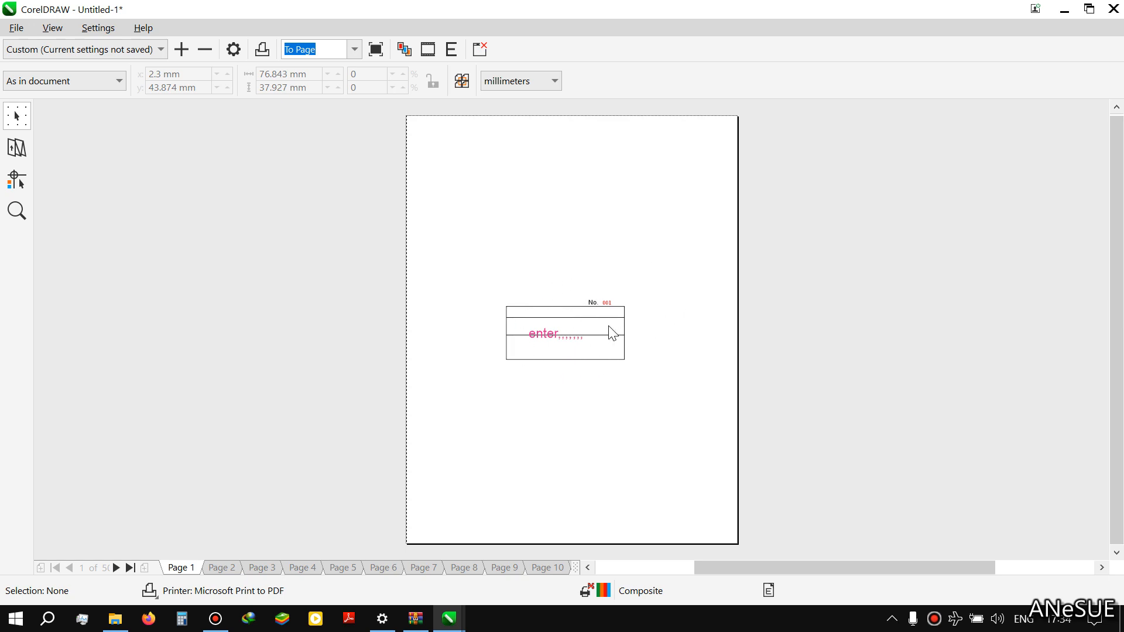
{"action": "left_click", "coordinate": [18, 154]}
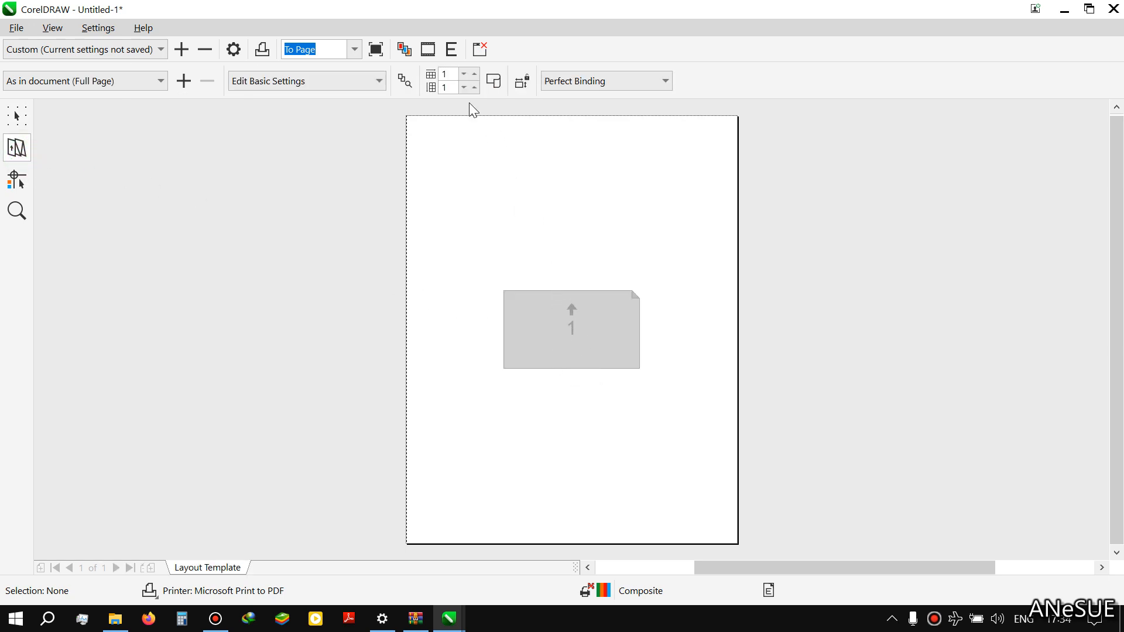
{"action": "left_click", "coordinate": [475, 75]}
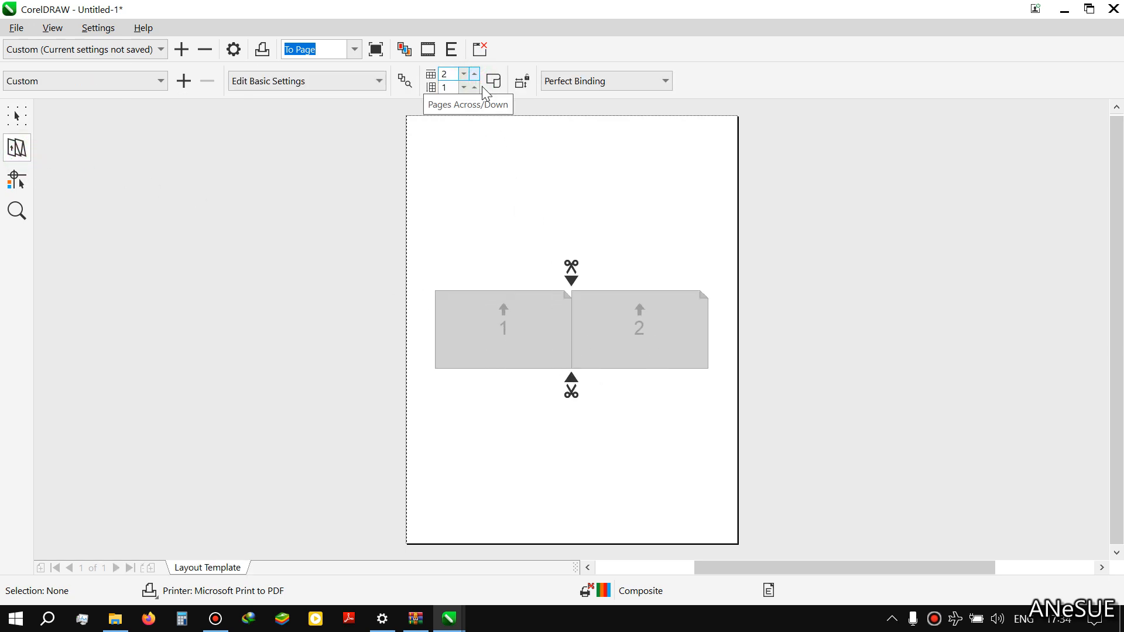
{"action": "left_click", "coordinate": [477, 92]}
{"action": "left_click", "coordinate": [477, 92]}
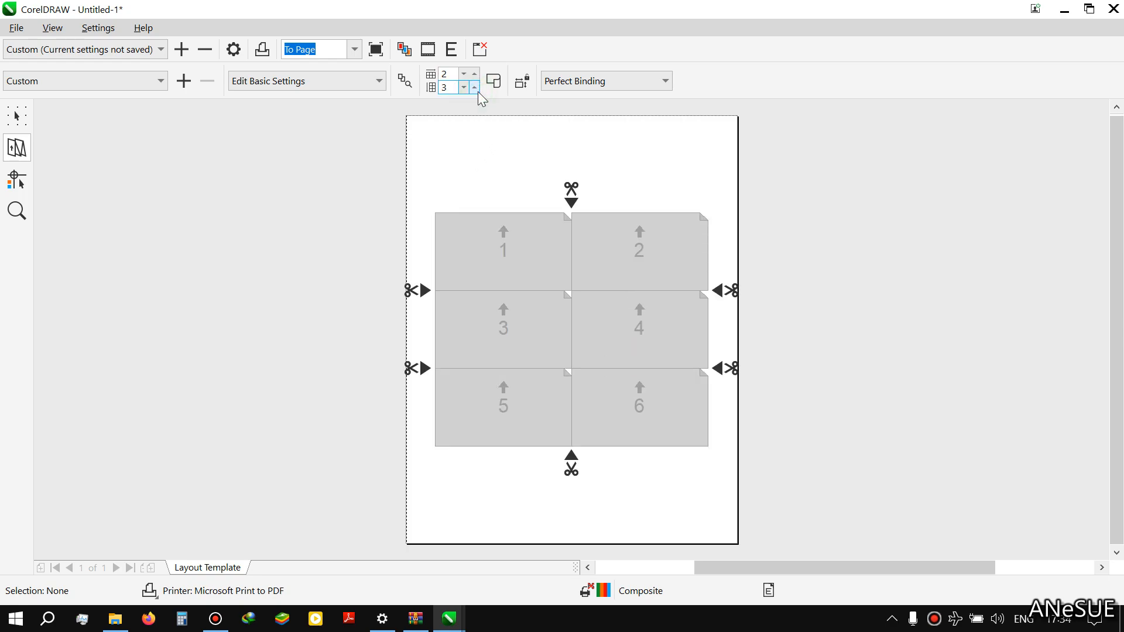
{"action": "left_click", "coordinate": [478, 92]}
{"action": "left_click", "coordinate": [478, 93]}
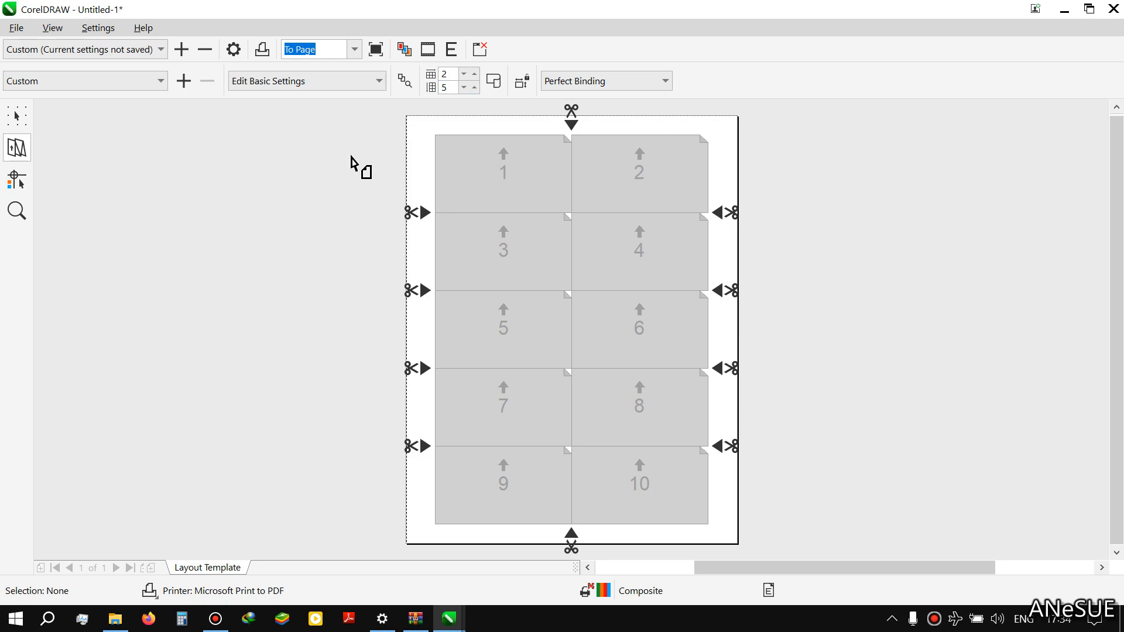
Return to the artwork preview and examine the sequential numbers on the first sheet's cards.
{"action": "left_click", "coordinate": [5, 119]}
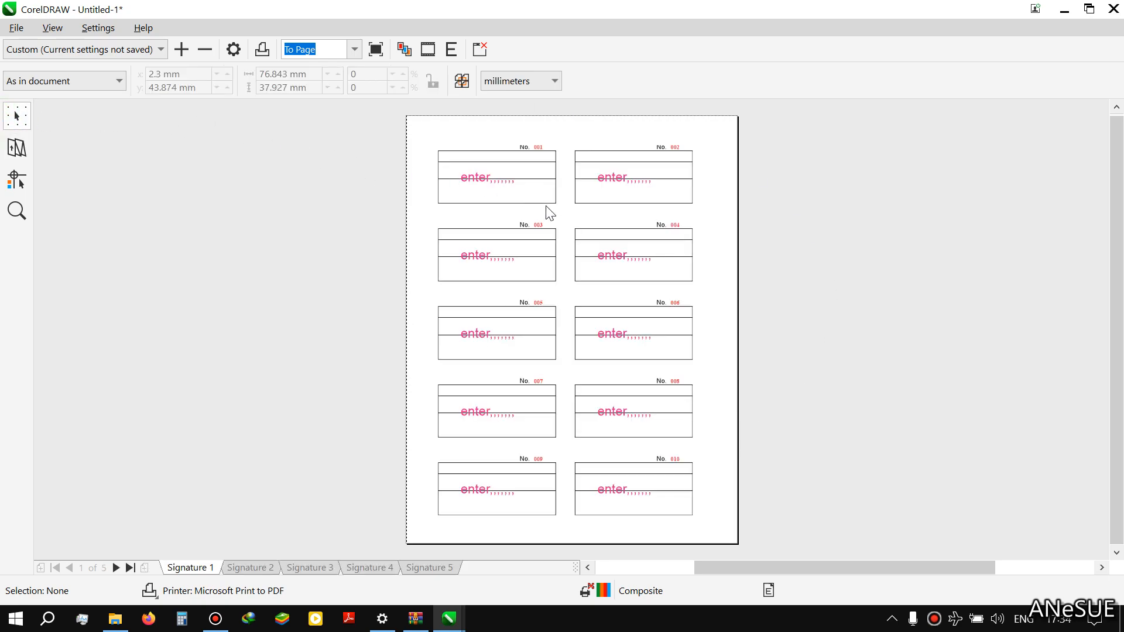
{"action": "scroll", "coordinate": [649, 349], "scroll_direction": "up", "scroll_amount": 2}
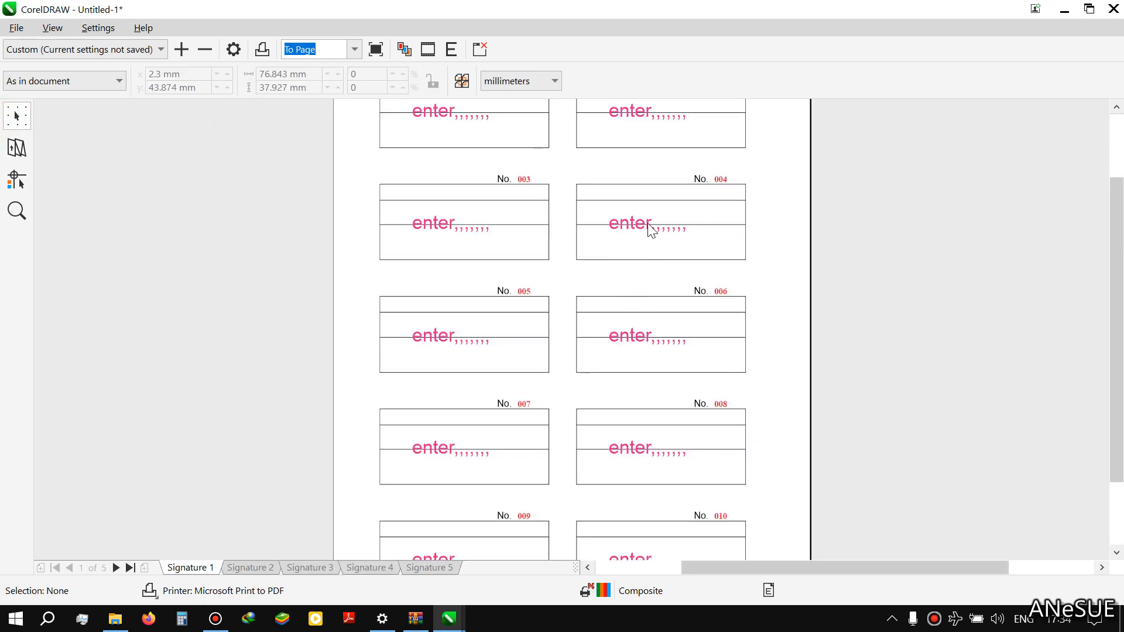
{"action": "left_click_drag", "start_coordinate": [1122, 404], "coordinate": [1121, 342]}
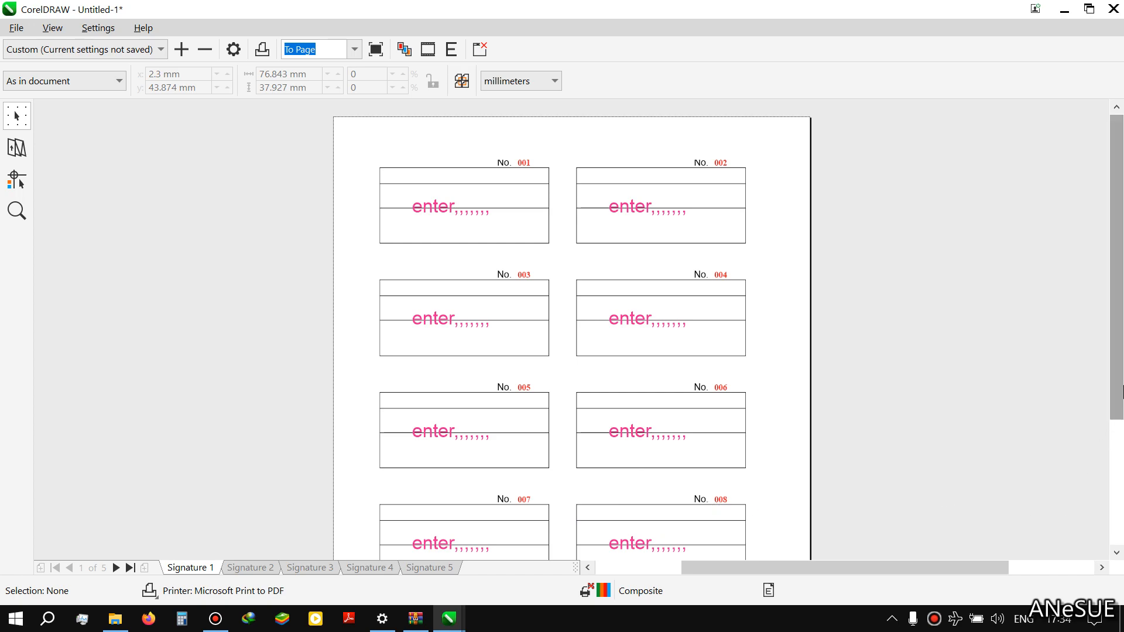
{"action": "left_click_drag", "start_coordinate": [1122, 375], "coordinate": [1119, 495]}
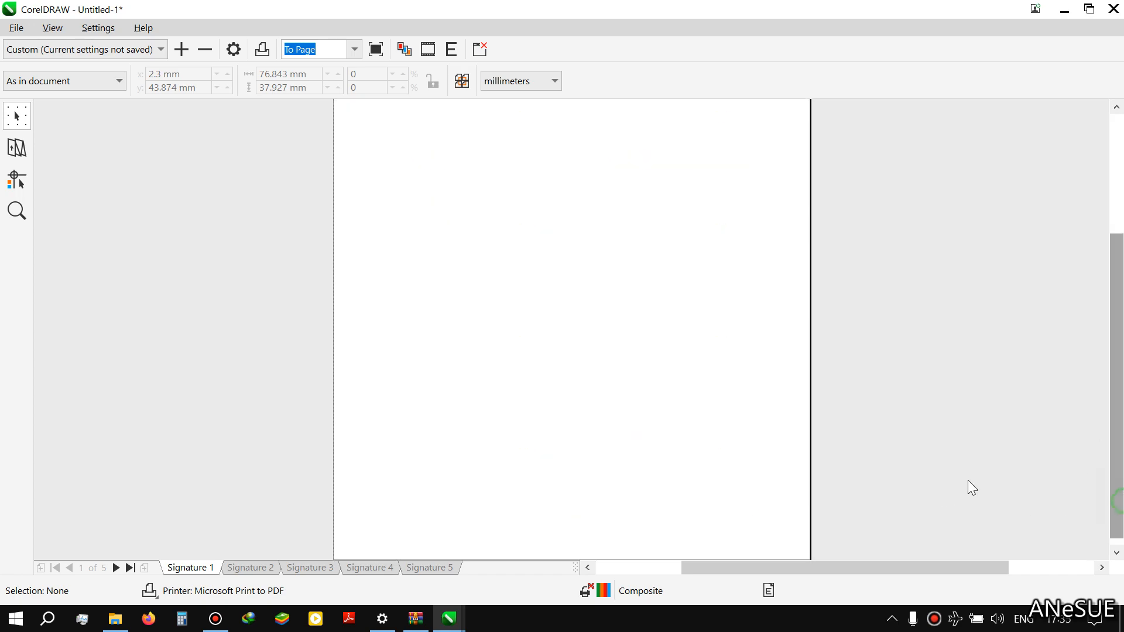
Examine the sequential card numbers on the first, second, third, fourth and fifth preview sheets.
{"action": "scroll", "coordinate": [678, 444], "scroll_direction": "down", "scroll_amount": 2}
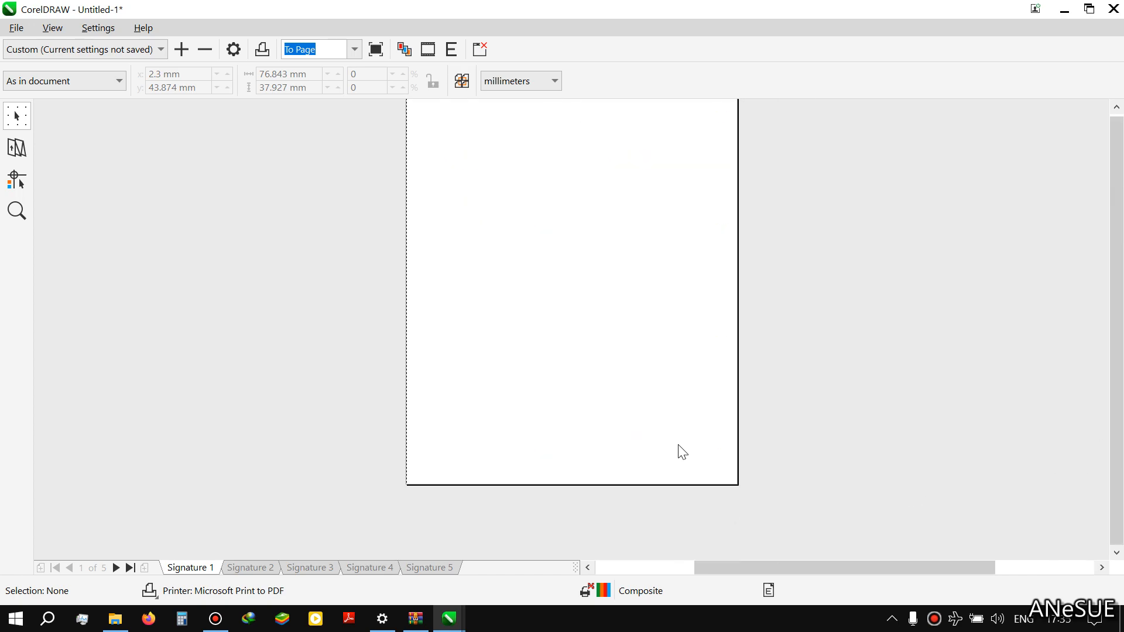
{"action": "scroll", "coordinate": [652, 447], "scroll_direction": "up", "scroll_amount": 3}
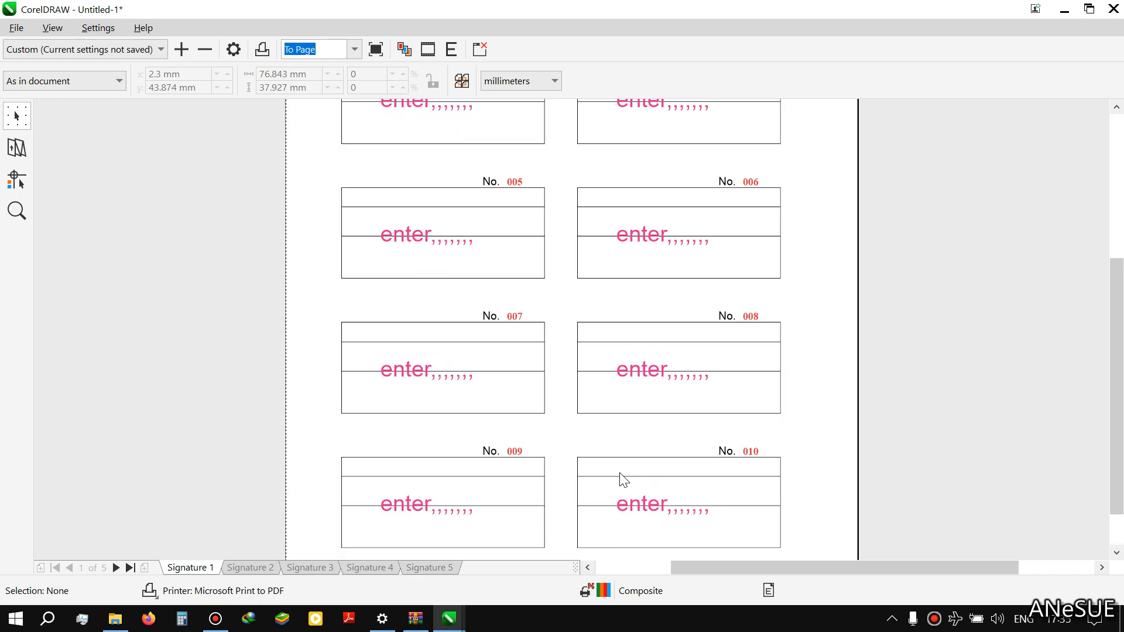
{"action": "left_click", "coordinate": [246, 568]}
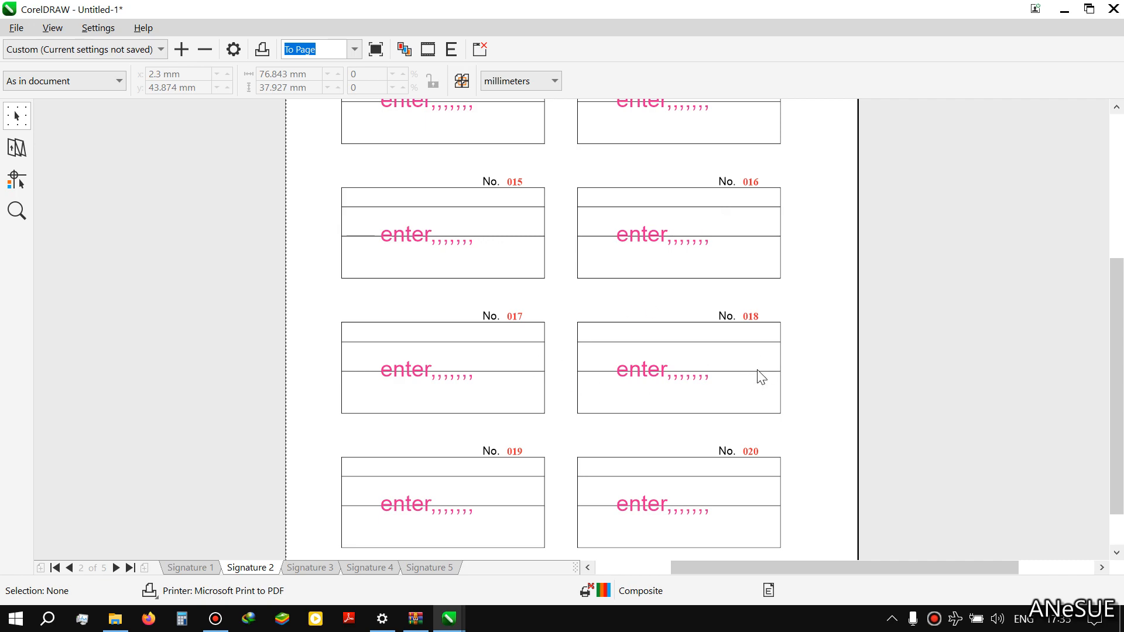
{"action": "scroll", "coordinate": [554, 217], "scroll_direction": "up", "scroll_amount": 2}
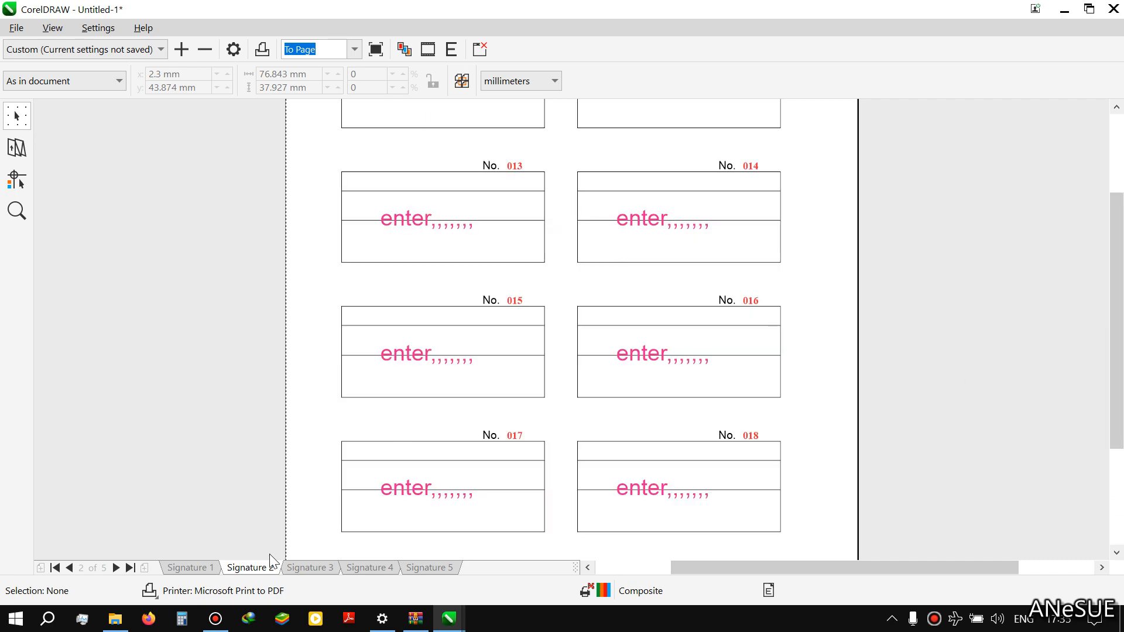
{"action": "left_click", "coordinate": [300, 568]}
{"action": "left_click", "coordinate": [364, 567]}
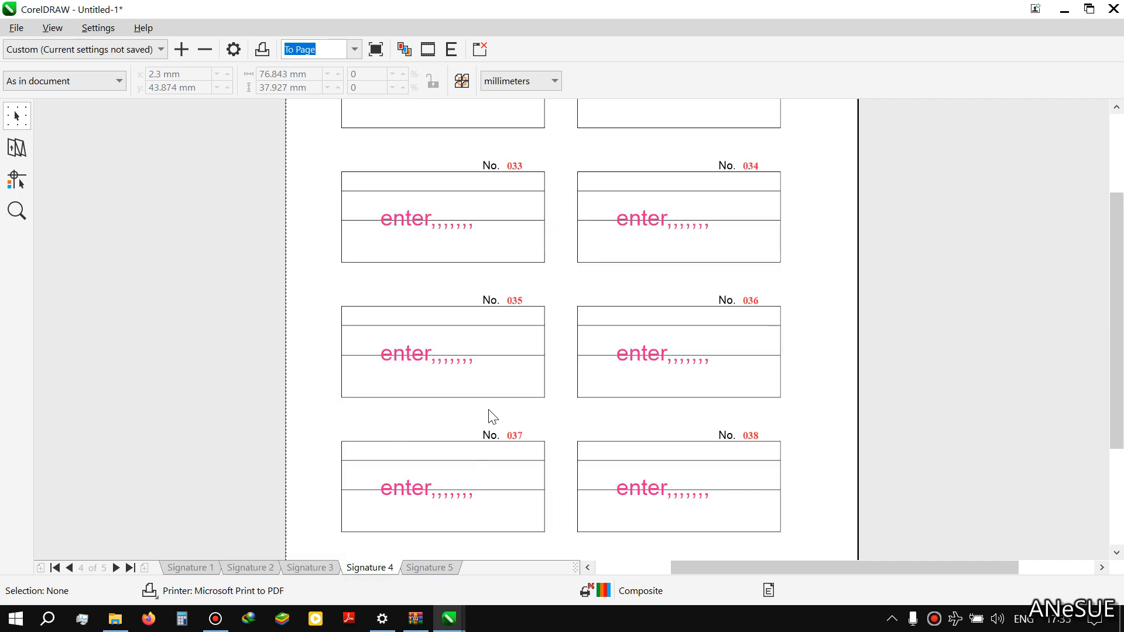
{"action": "left_click", "coordinate": [439, 574]}
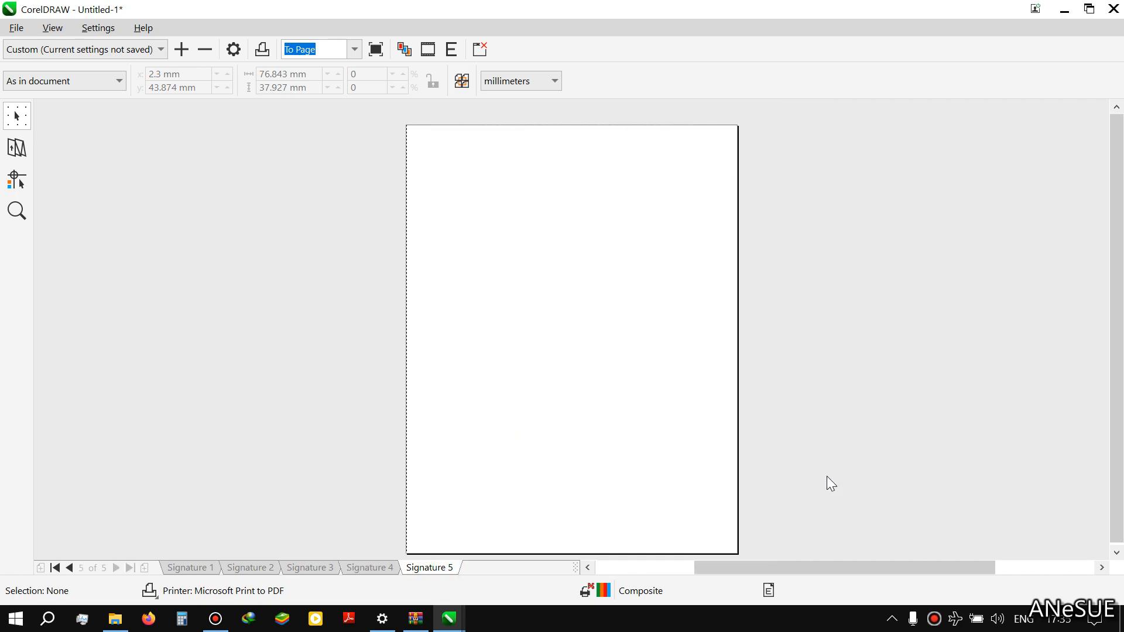
{"action": "scroll", "coordinate": [713, 523], "scroll_direction": "up", "scroll_amount": 2}
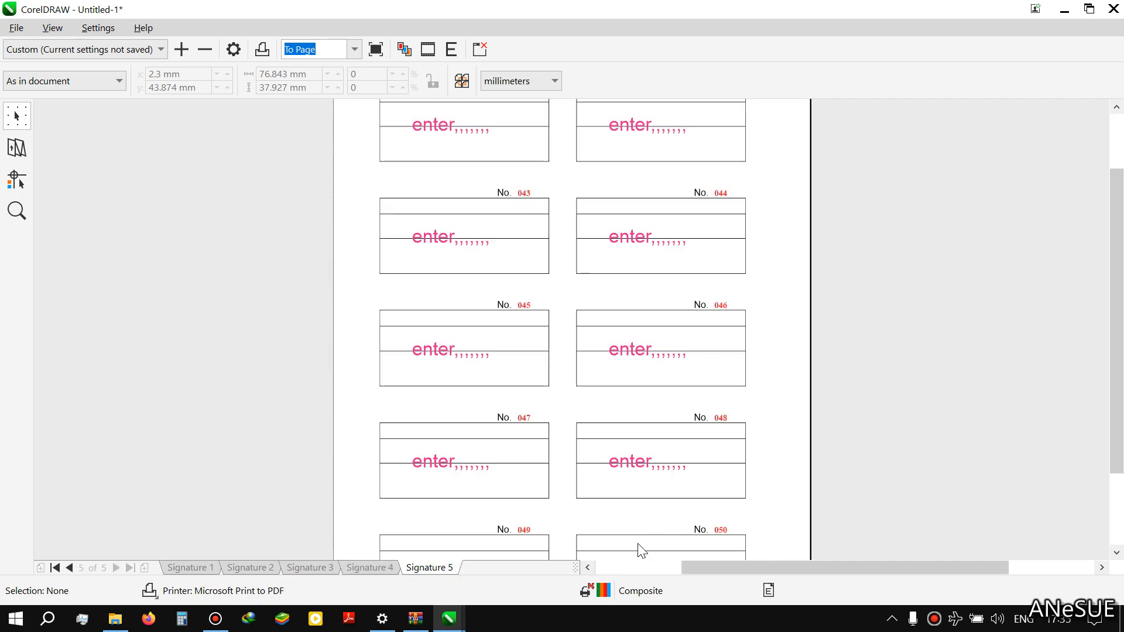
{"action": "left_click_drag", "start_coordinate": [1117, 398], "coordinate": [1117, 460]}
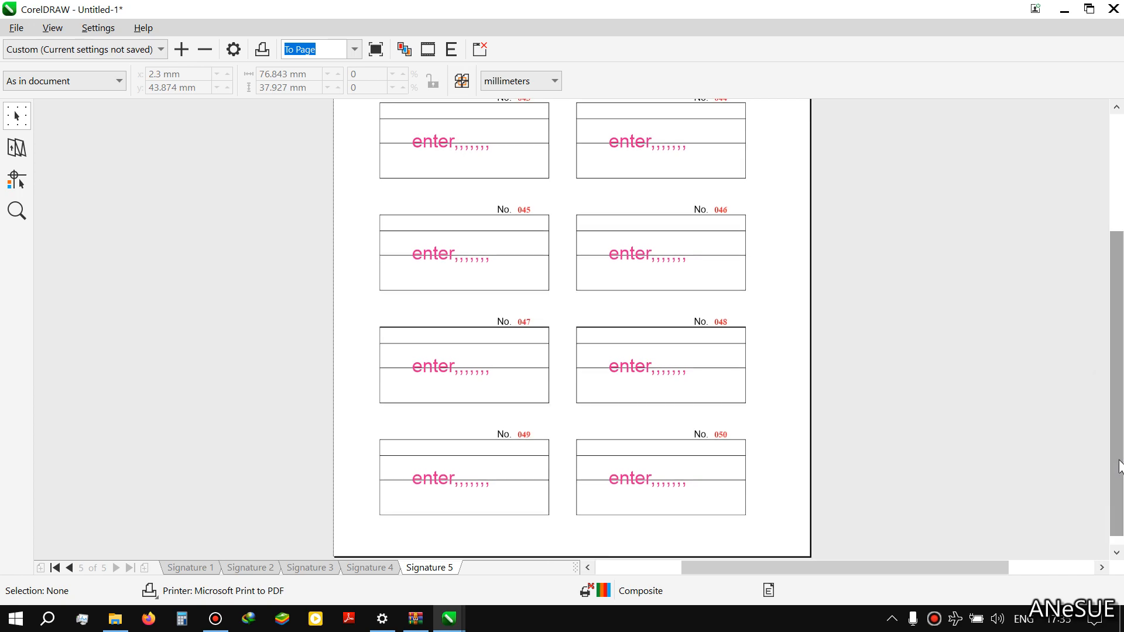
{"action": "scroll", "coordinate": [703, 351], "scroll_direction": "up", "scroll_amount": 3}
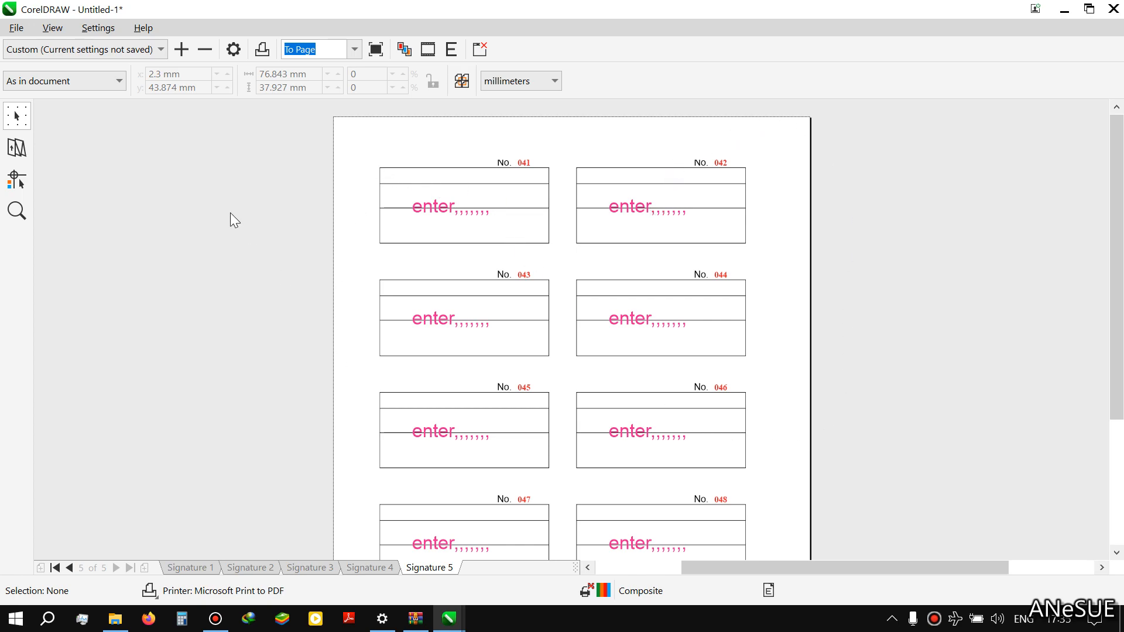
In the imposition layout, renumber the top row's page placements as 1 in the right column and 2 in the left.
{"action": "left_click", "coordinate": [17, 149]}
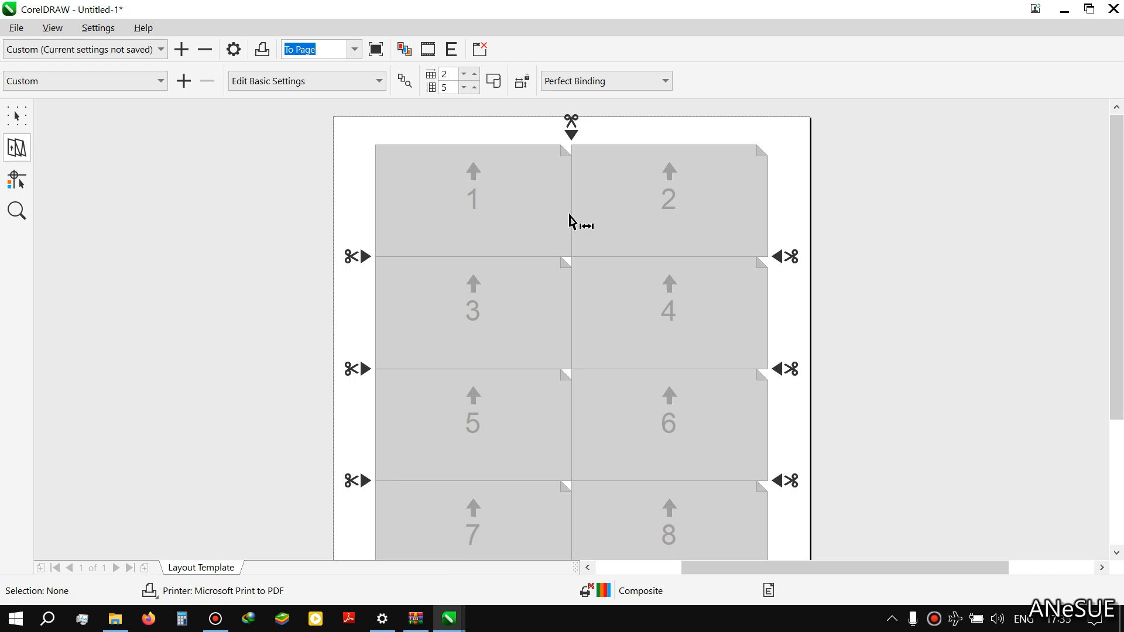
{"action": "scroll", "coordinate": [808, 515], "scroll_direction": "down", "scroll_amount": 3}
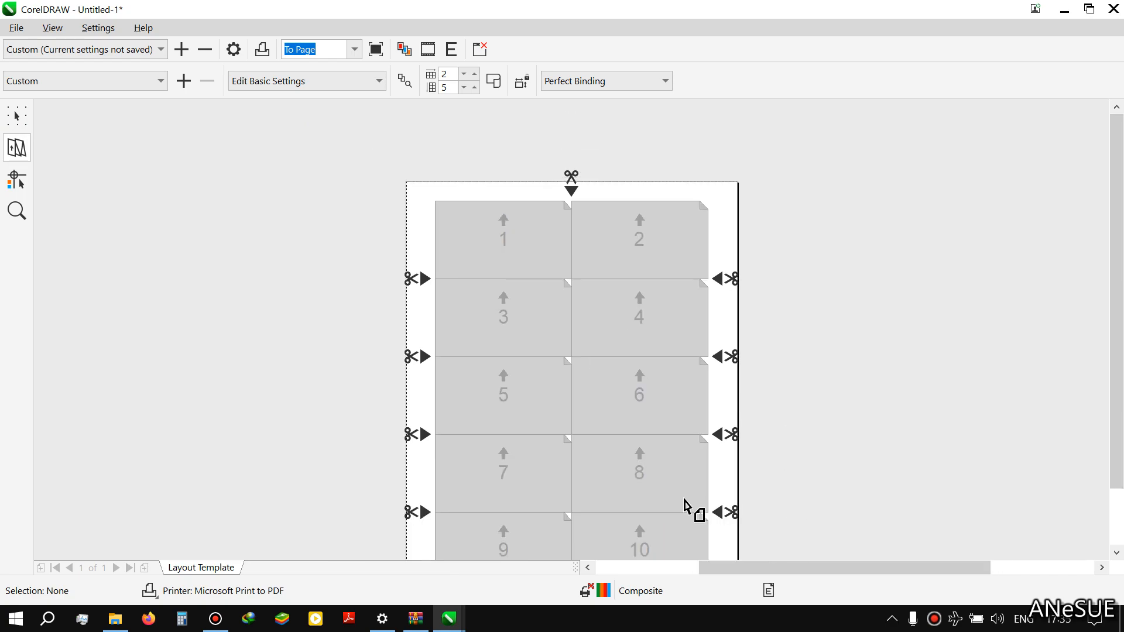
{"action": "left_click", "coordinate": [628, 250]}
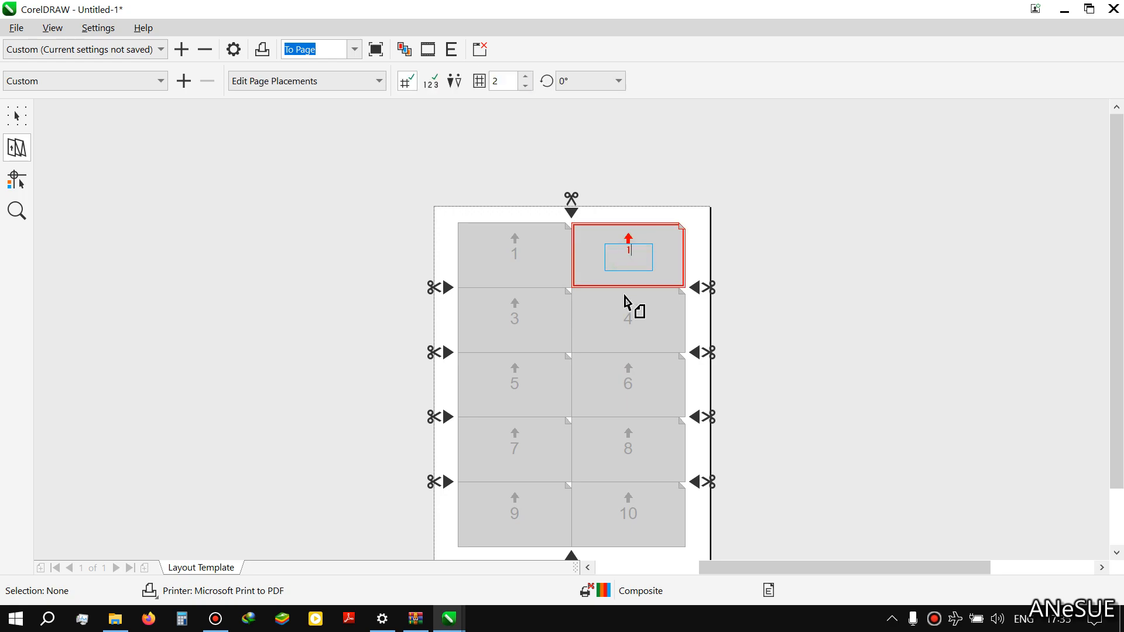
{"action": "left_click", "coordinate": [519, 256]}
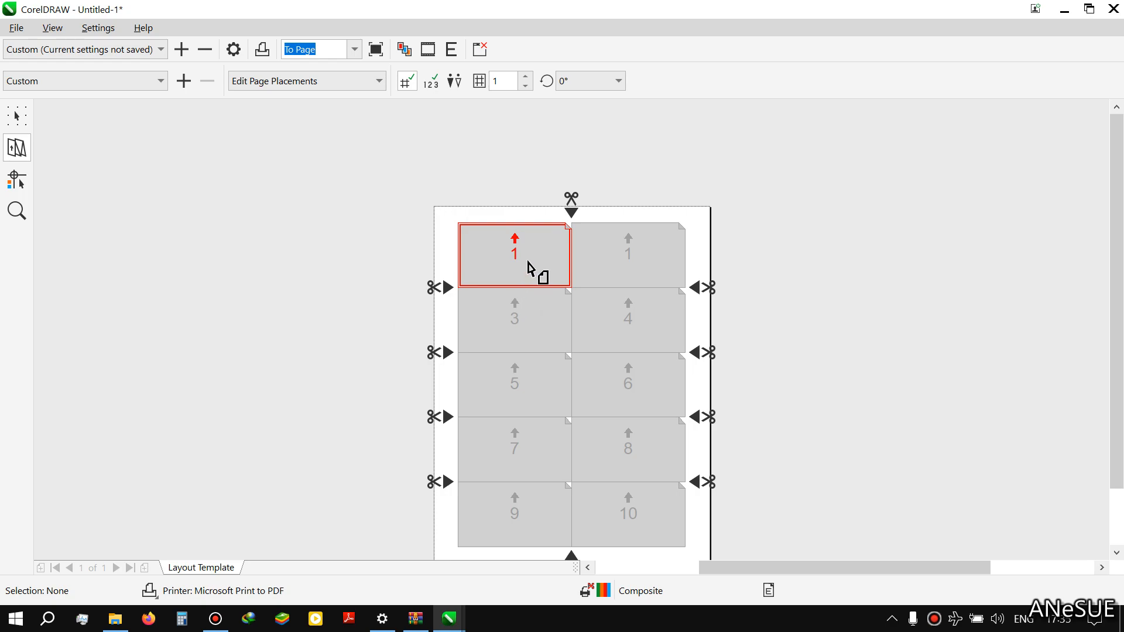
{"action": "left_click", "coordinate": [515, 253]}
{"action": "type", "text": "2"}
Renumber the right column's remaining page placements as 3, 5, 7 and 9 from the second row down.
{"action": "left_click", "coordinate": [629, 315]}
{"action": "type", "text": "3"}
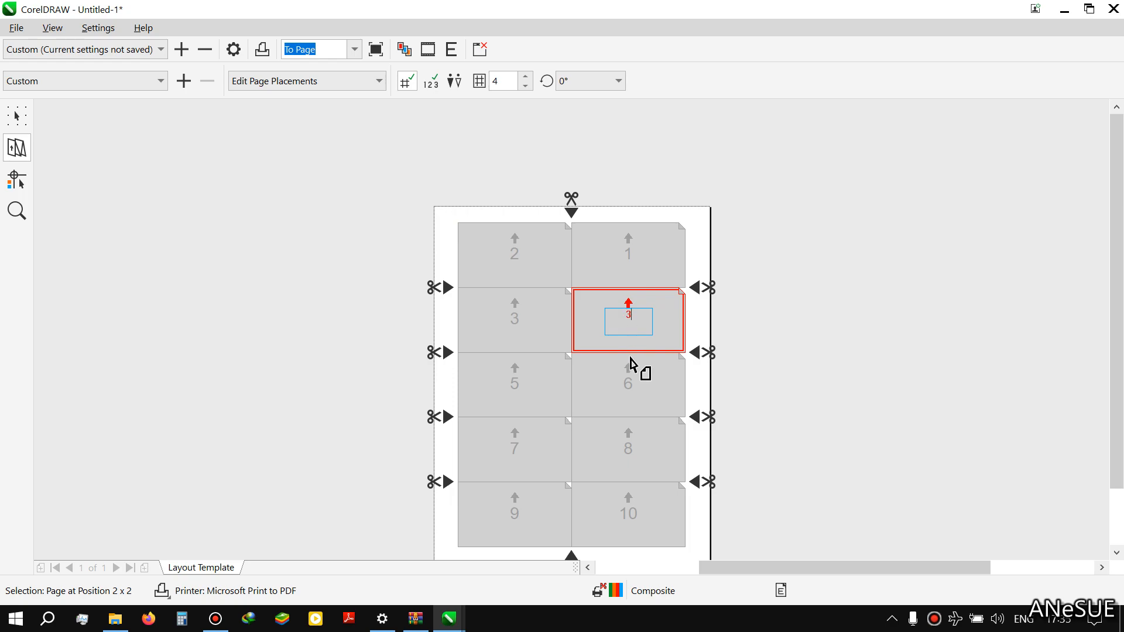
{"action": "left_click", "coordinate": [629, 381]}
{"action": "type", "text": "5"}
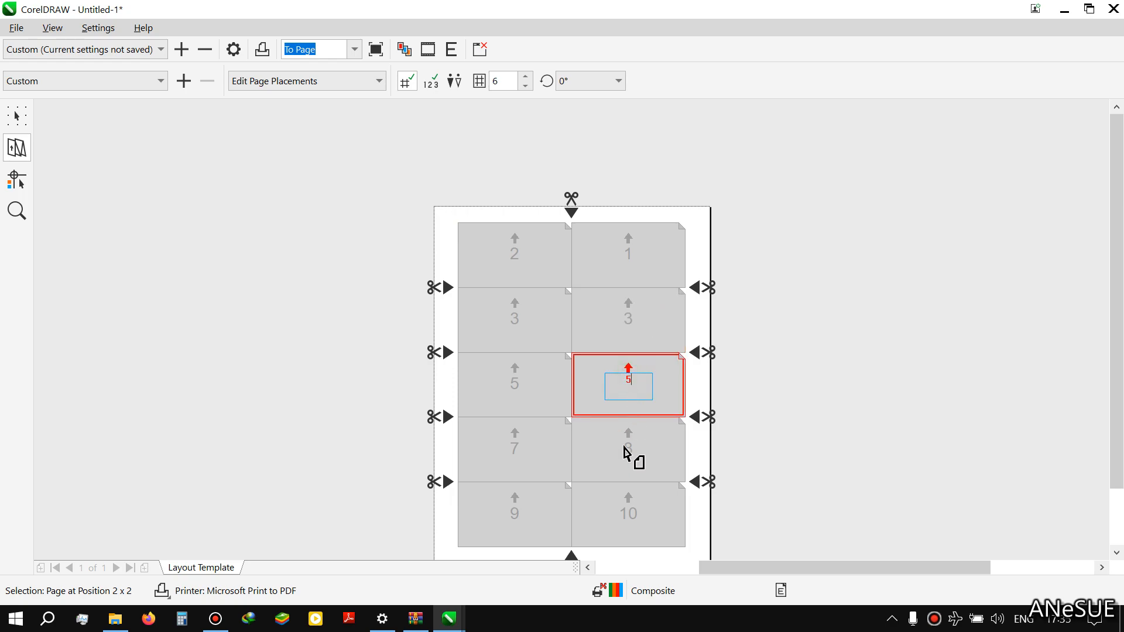
{"action": "left_click", "coordinate": [627, 447]}
{"action": "type", "text": "7"}
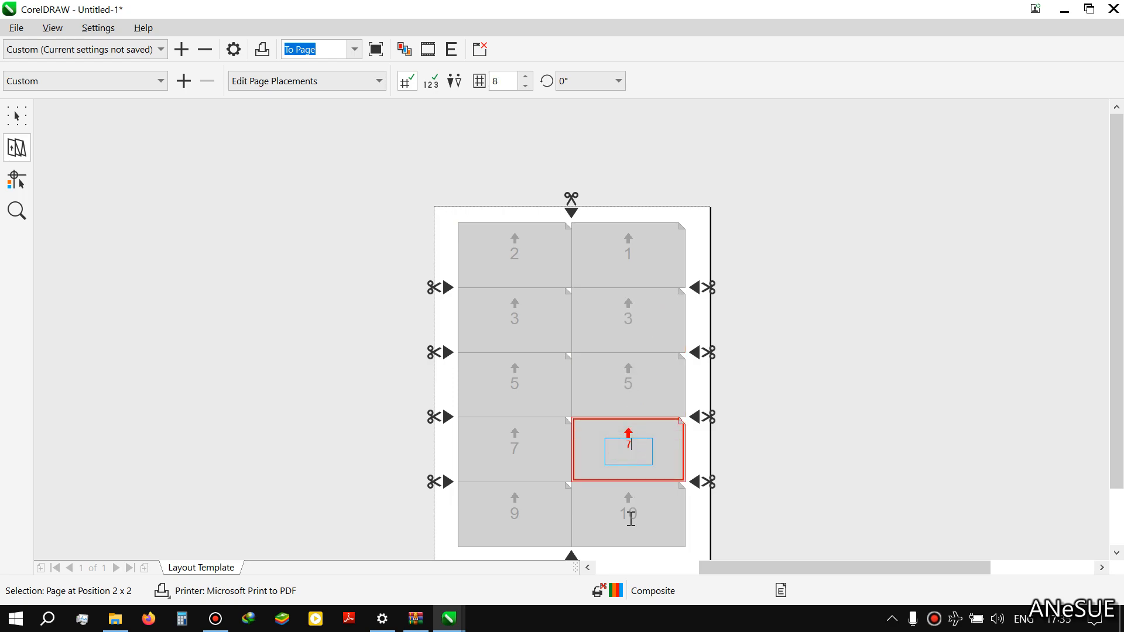
{"action": "left_click", "coordinate": [630, 515]}
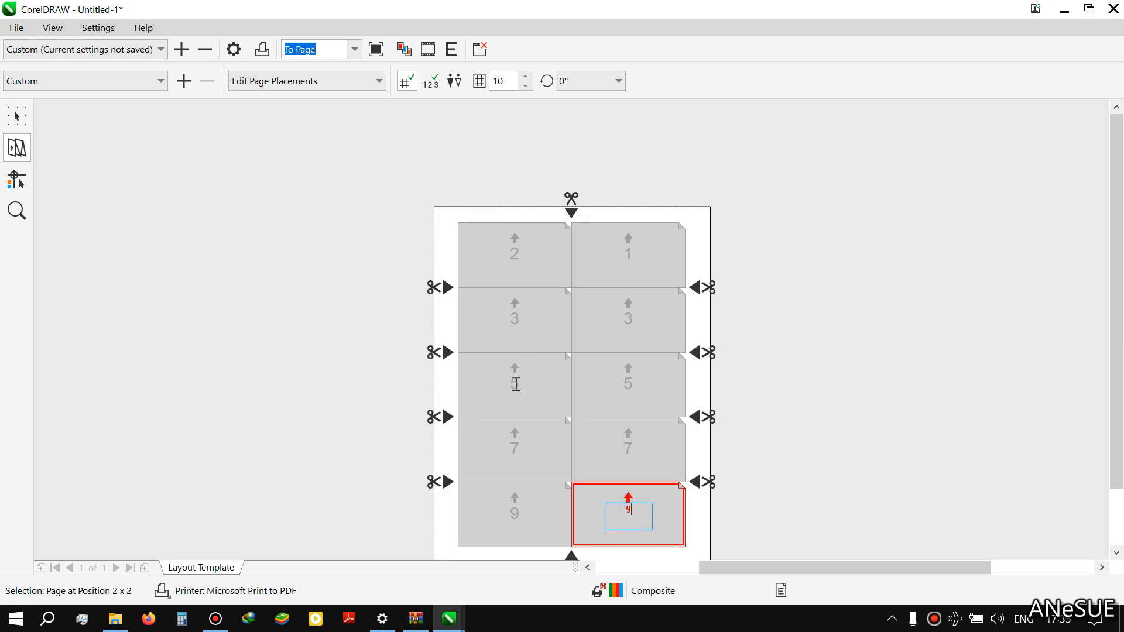
Renumber the left column's remaining page placements as 4, 6, 8 and 10 from the second row down.
{"action": "left_click", "coordinate": [524, 325]}
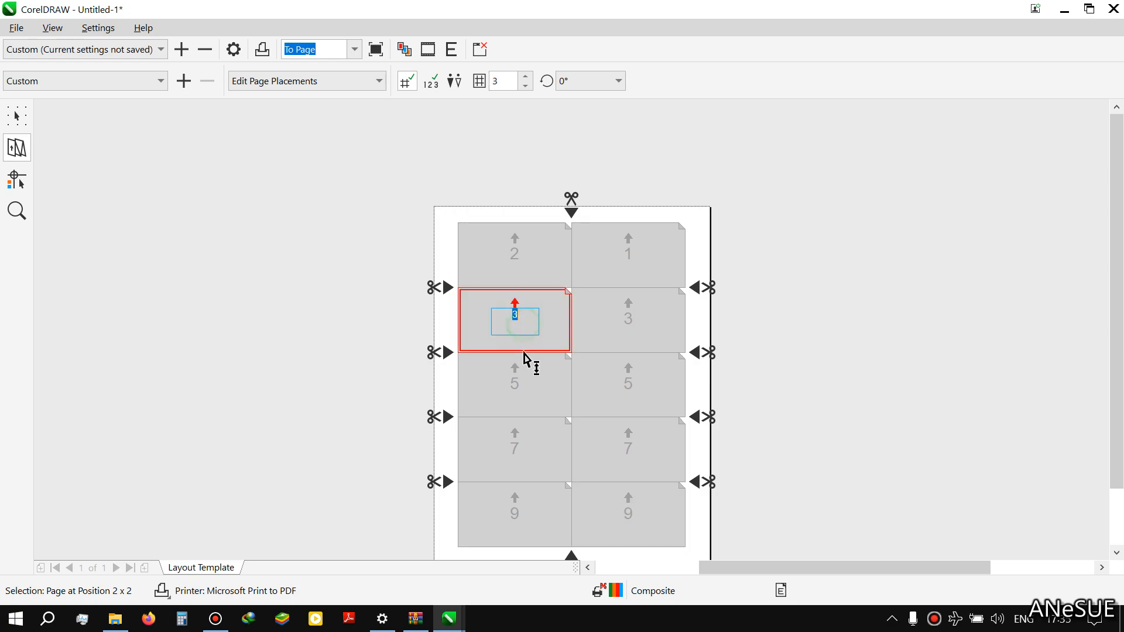
{"action": "left_click", "coordinate": [520, 398]}
{"action": "type", "text": "6"}
{"action": "left_click", "coordinate": [518, 448]}
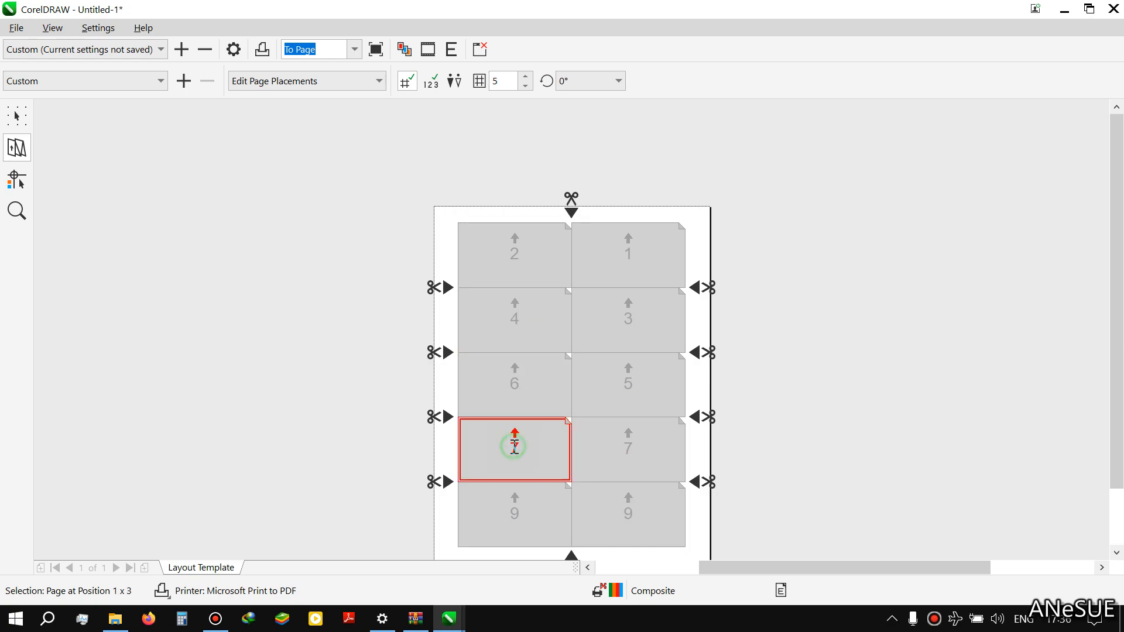
{"action": "left_click", "coordinate": [523, 519]}
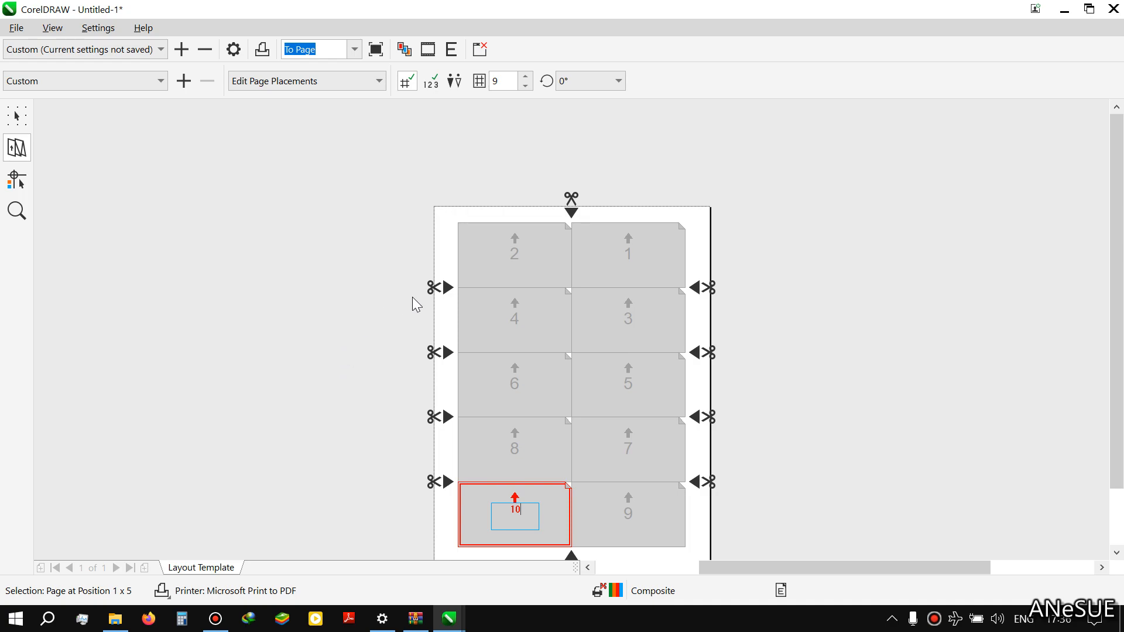
Return to the artwork preview and examine the reordered card numbers on sheets 5, 1 and 3.
{"action": "left_click", "coordinate": [14, 116]}
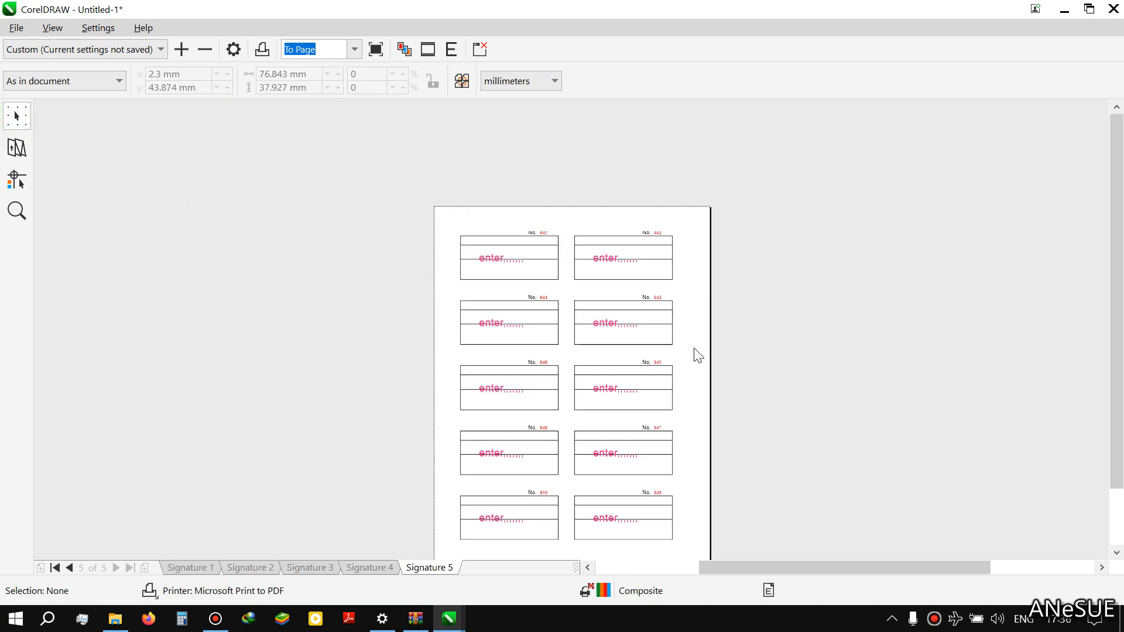
{"action": "scroll", "coordinate": [697, 240], "scroll_direction": "up", "scroll_amount": 3}
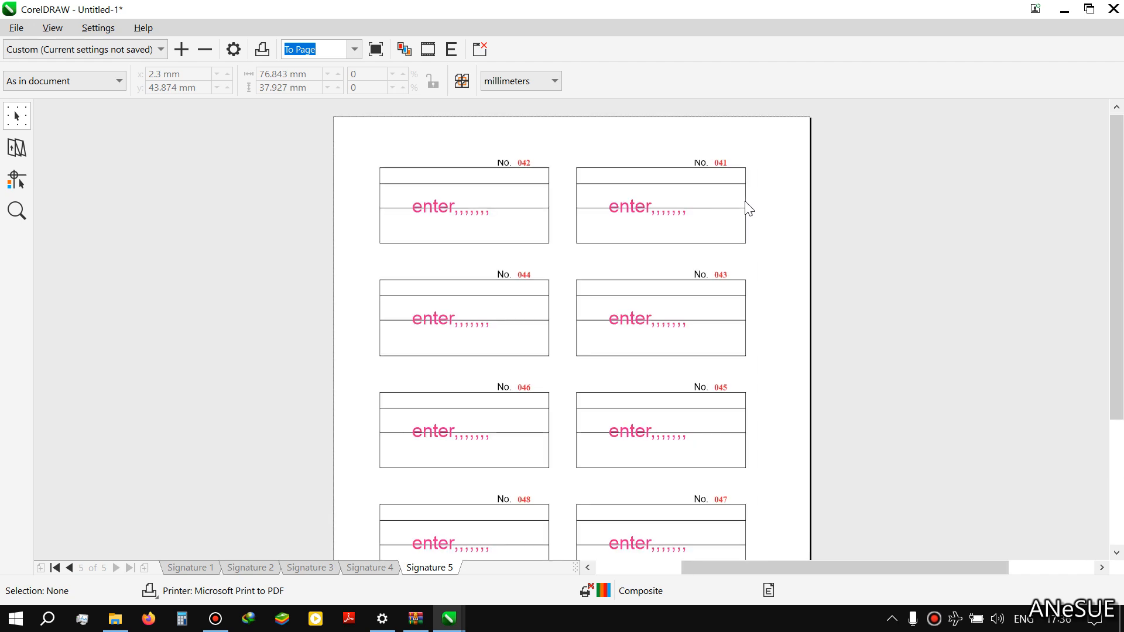
{"action": "left_click", "coordinate": [190, 568]}
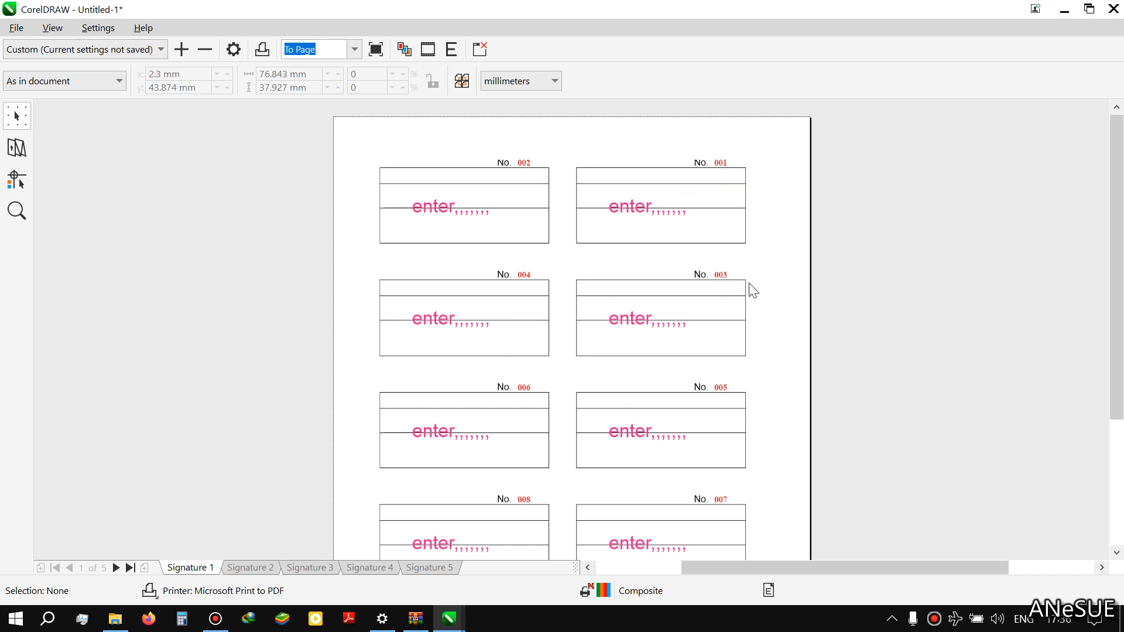
{"action": "scroll", "coordinate": [744, 519], "scroll_direction": "down", "scroll_amount": 2}
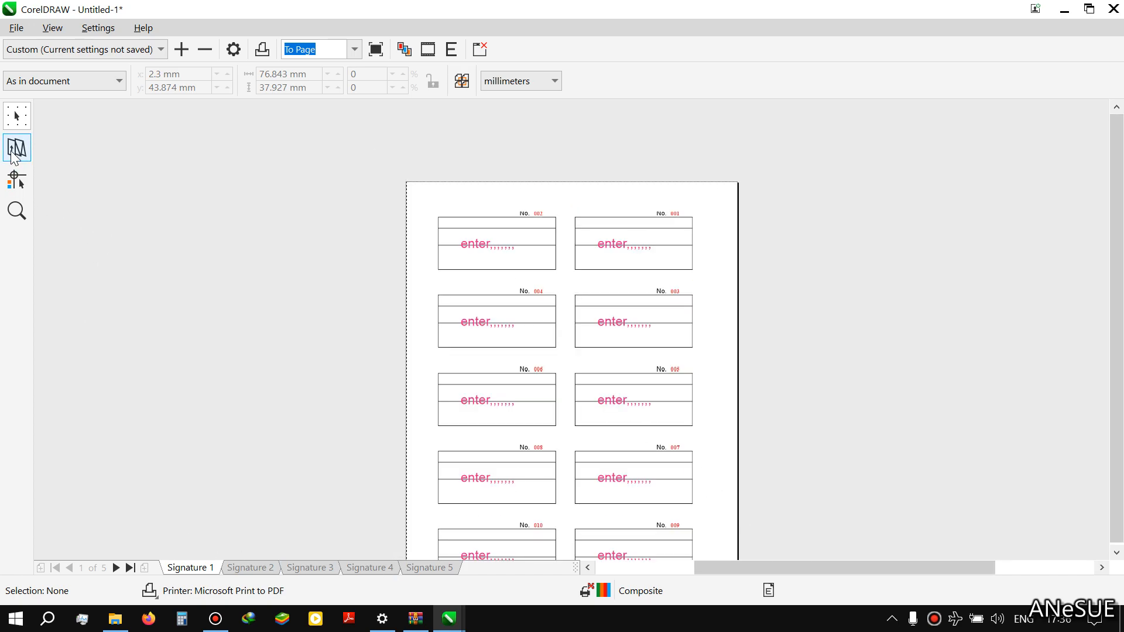
{"action": "left_click", "coordinate": [310, 568]}
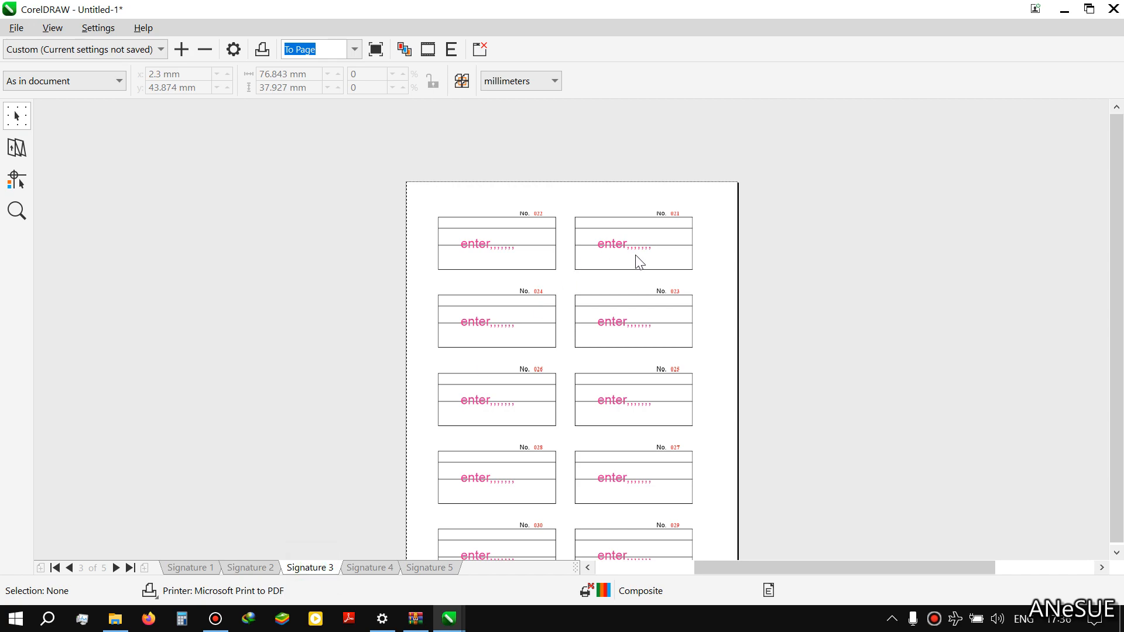
{"action": "scroll", "coordinate": [634, 258], "scroll_direction": "up", "scroll_amount": 2}
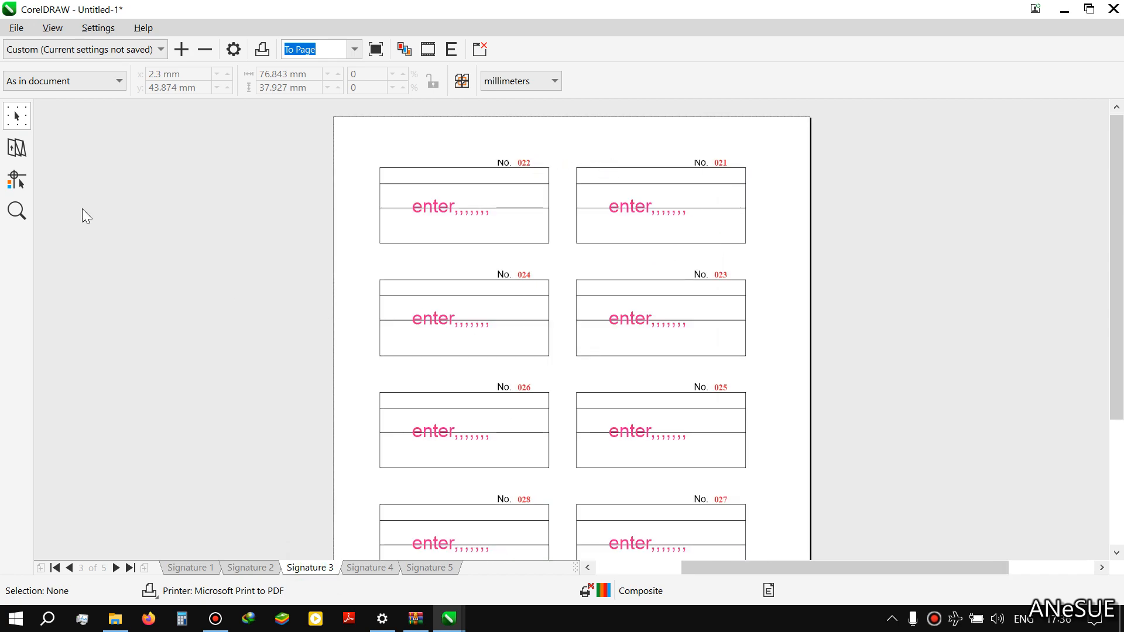
In the imposition layout, renumber the right column's second and third page placements as 2 and 3.
{"action": "left_click", "coordinate": [16, 147]}
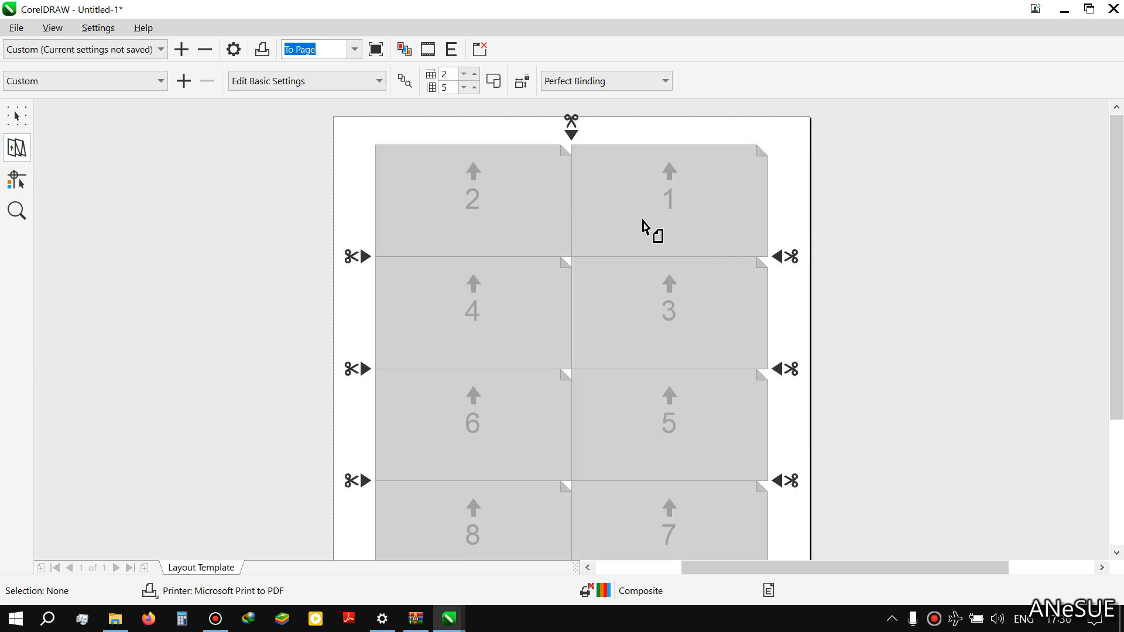
{"action": "left_click", "coordinate": [667, 304]}
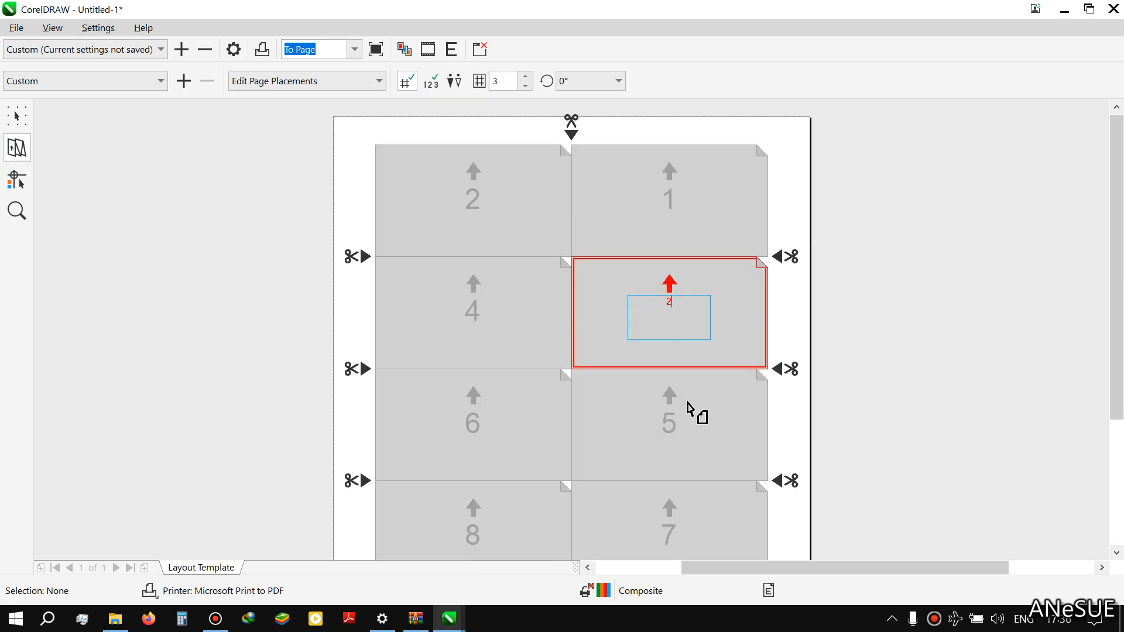
{"action": "left_click", "coordinate": [667, 416]}
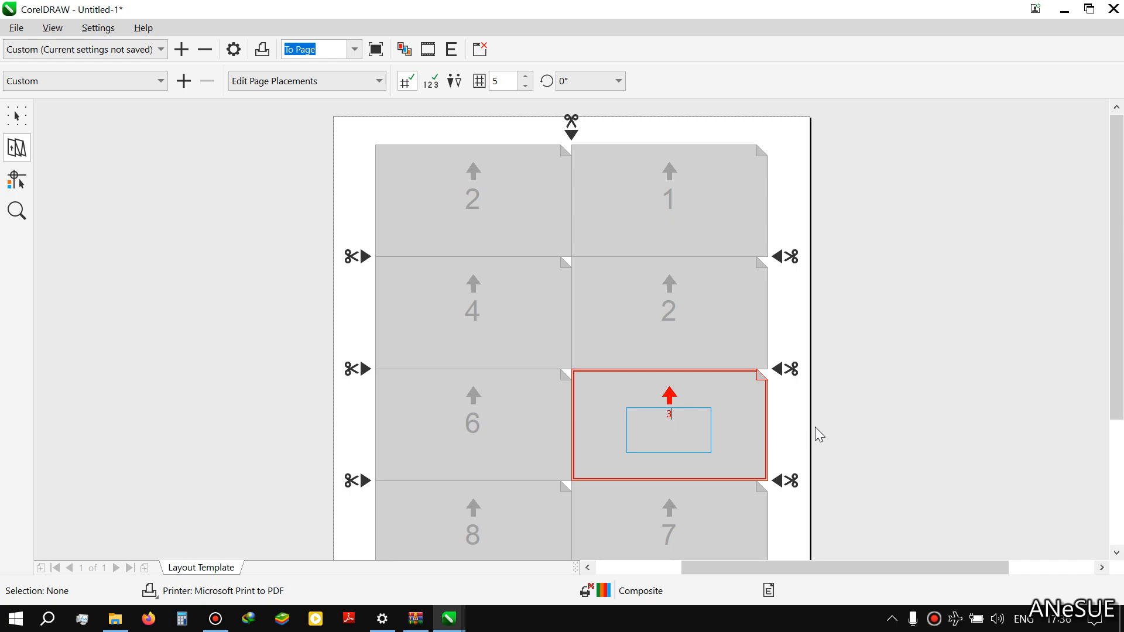
{"action": "type", "text": "3"}
Return to the artwork preview and compare the right column's card numbers on the first and fifth sheets.
{"action": "left_click", "coordinate": [26, 117]}
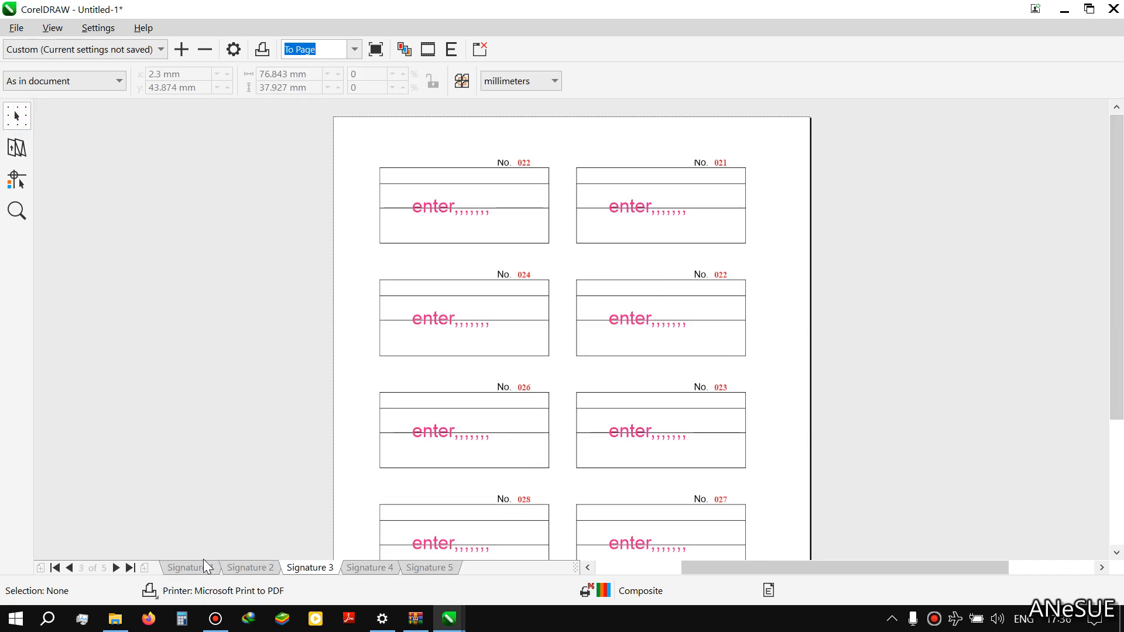
{"action": "left_click", "coordinate": [187, 568]}
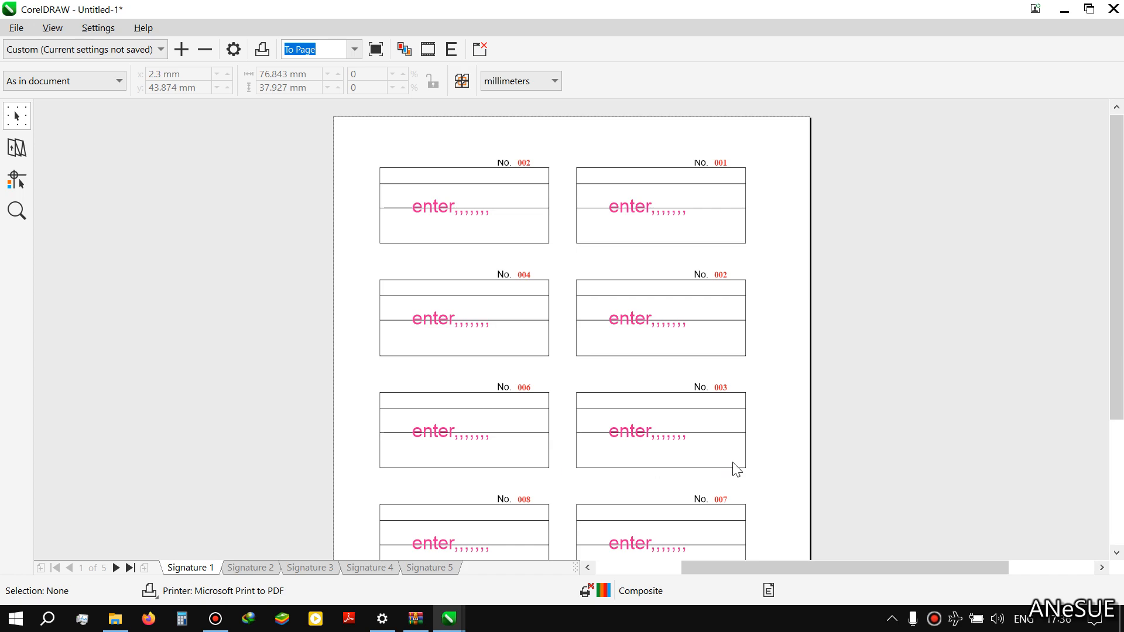
{"action": "scroll", "coordinate": [646, 441], "scroll_direction": "down", "scroll_amount": 1}
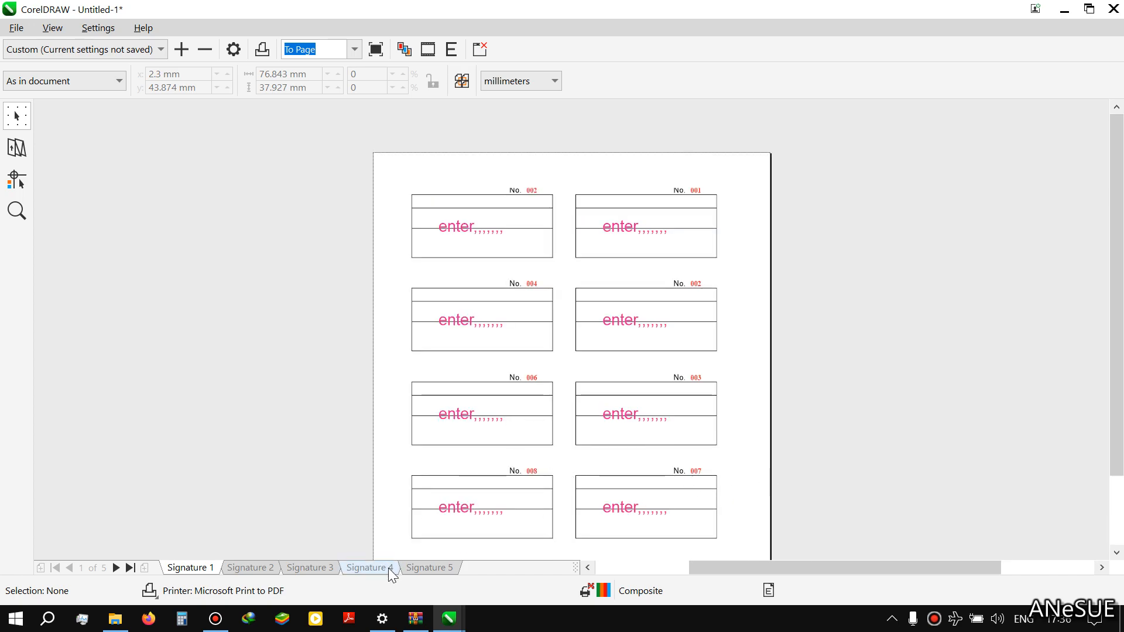
{"action": "left_click", "coordinate": [429, 576]}
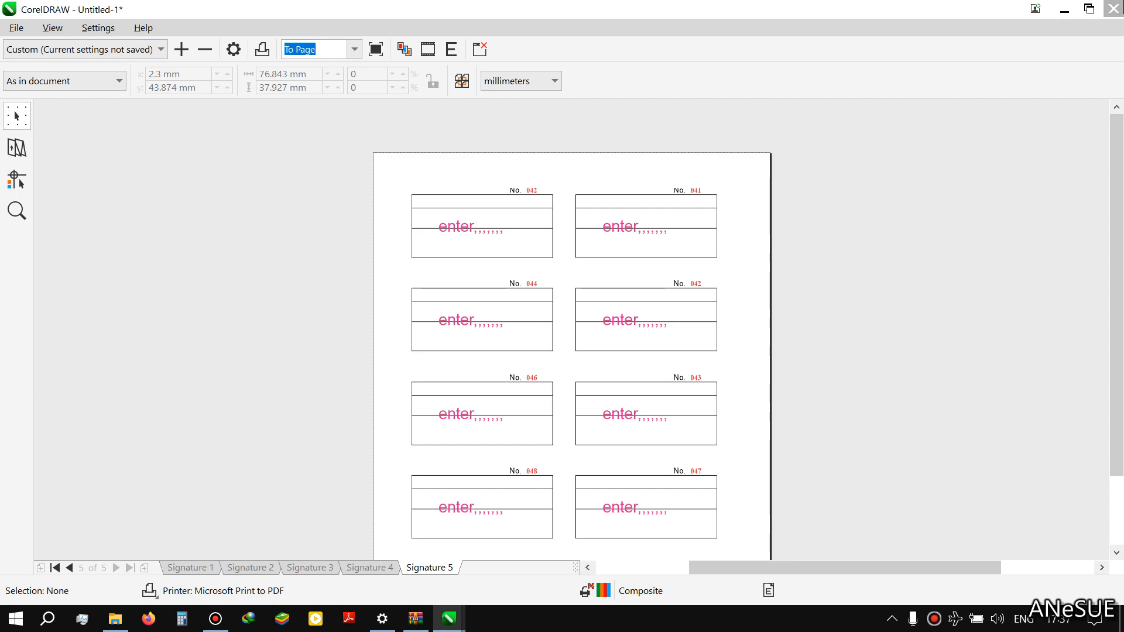
Close the print preview and cancel the print job.
{"action": "left_click", "coordinate": [1114, 8]}
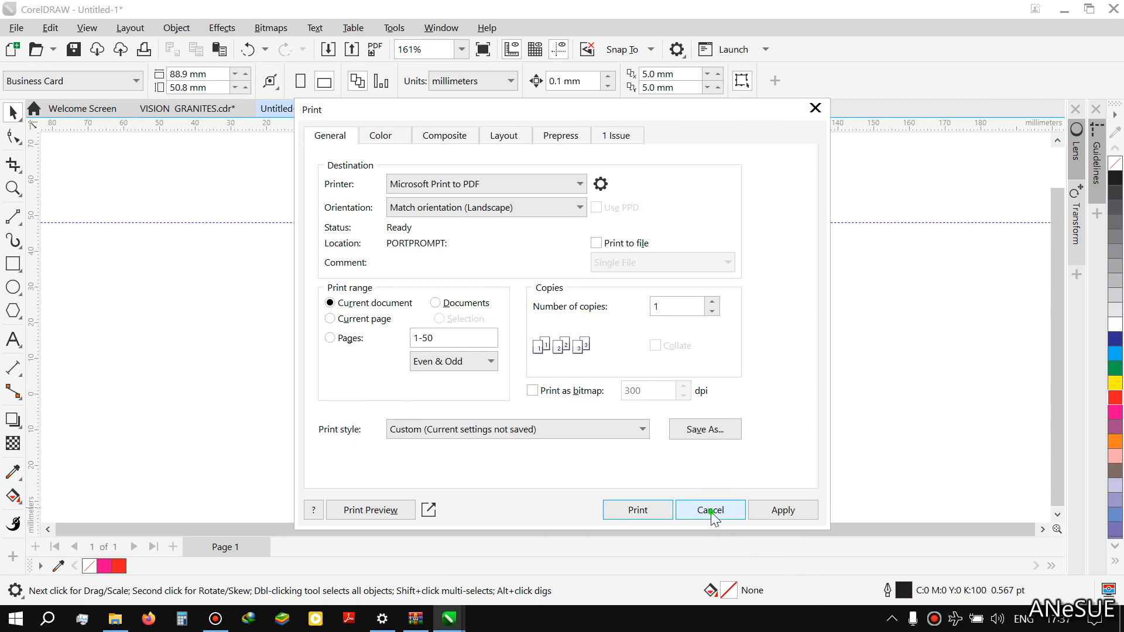
{"action": "left_click", "coordinate": [711, 511]}
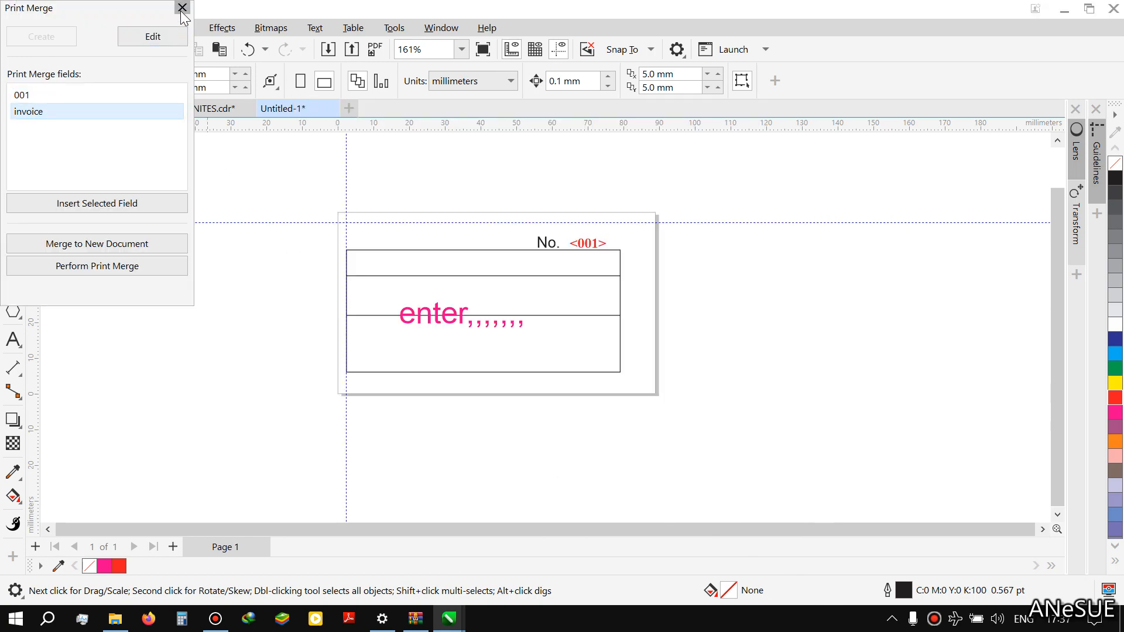
Reopen the business card's print merge data, review its records and the 001 and invoice fields, and close the merge.
{"action": "left_click", "coordinate": [182, 8]}
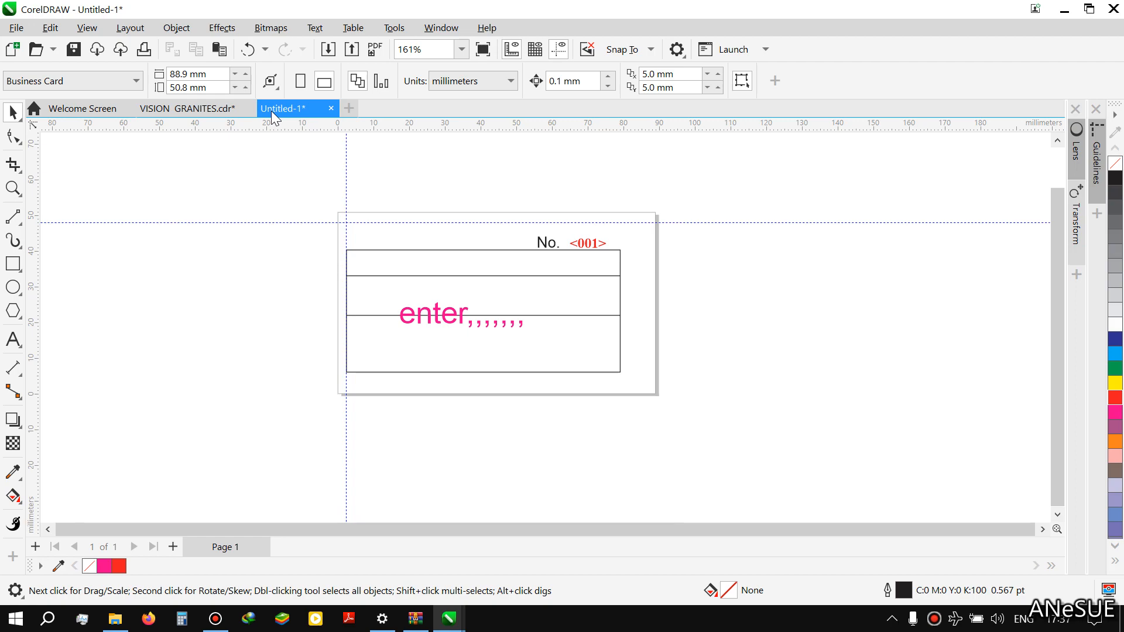
{"action": "left_click", "coordinate": [16, 28]}
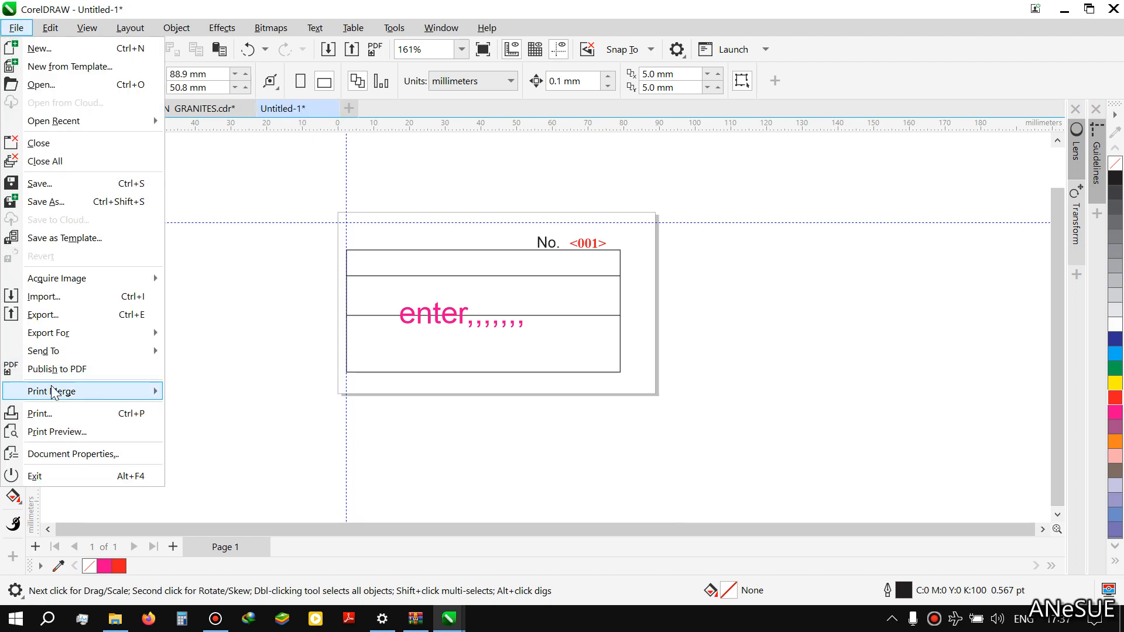
{"action": "mouse_move", "coordinate": [51, 392]}
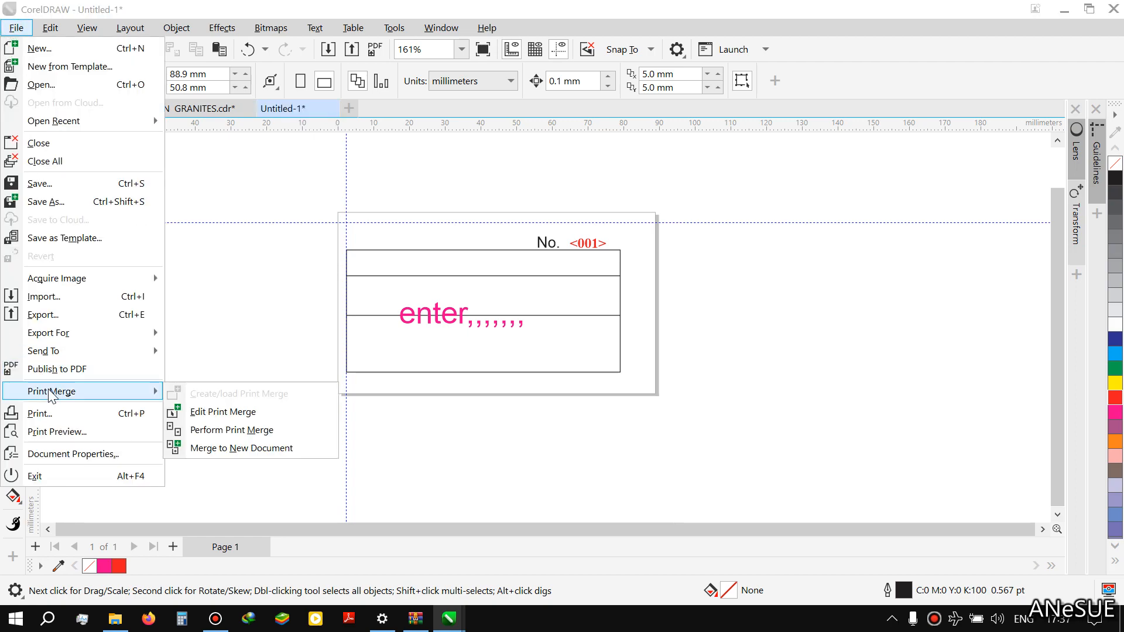
{"action": "left_click", "coordinate": [223, 413]}
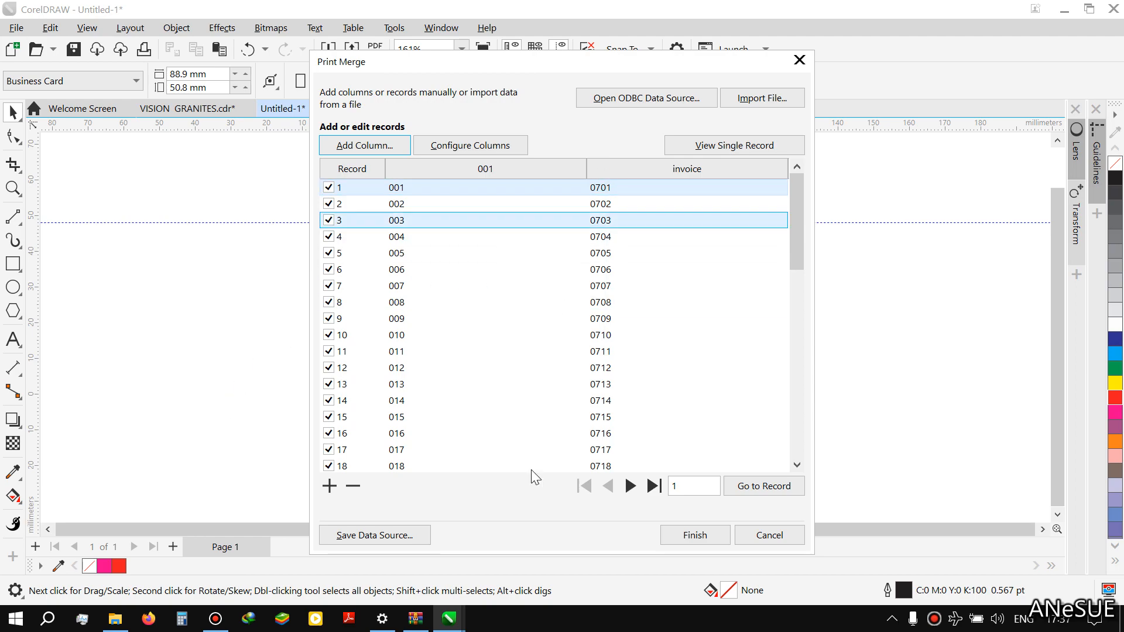
{"action": "left_click", "coordinate": [695, 535]}
{"action": "left_click", "coordinate": [58, 116]}
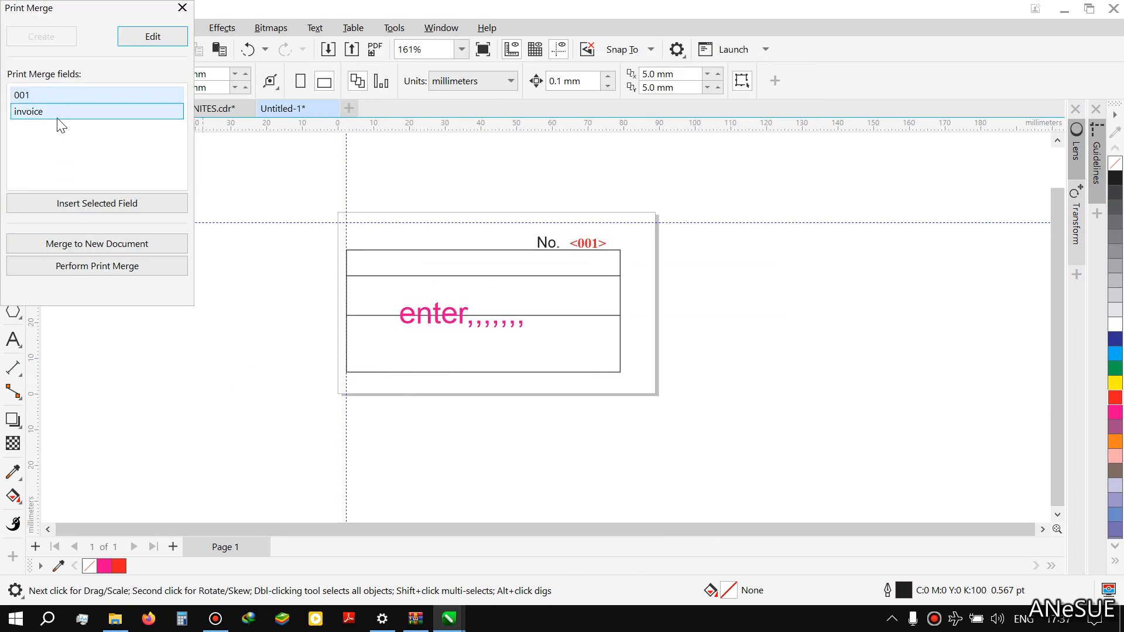
{"action": "left_click", "coordinate": [60, 98]}
{"action": "left_click", "coordinate": [50, 113]}
{"action": "left_click", "coordinate": [65, 98]}
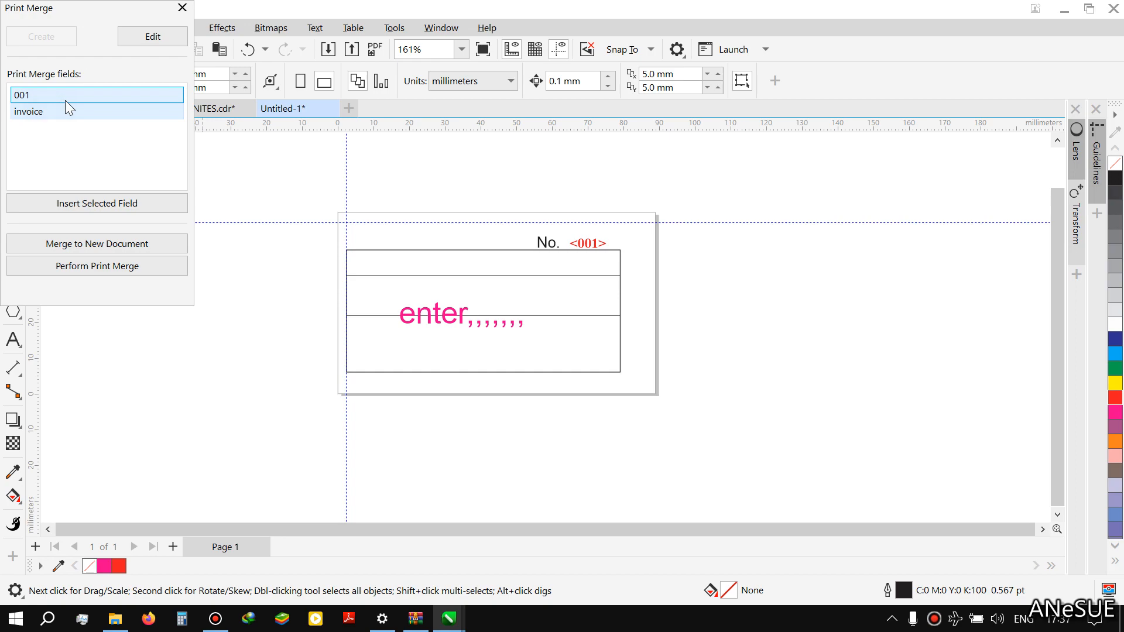
{"action": "left_click", "coordinate": [182, 8]}
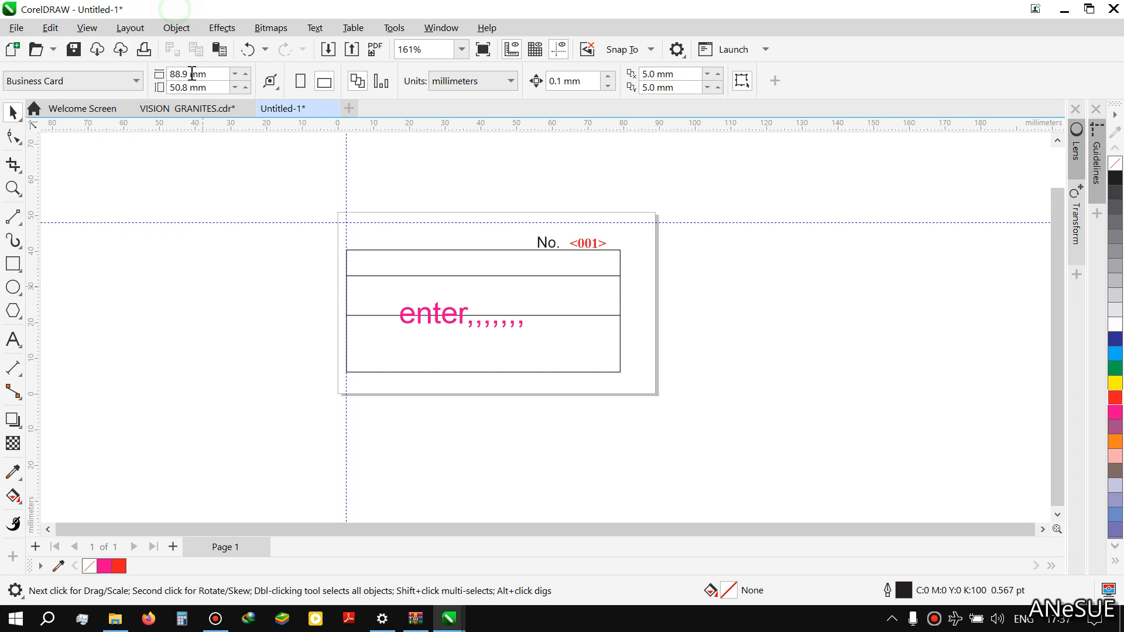
Switch to the VISION GRANITES.cdr document and delete the quo and 001 number fields from the two invoice copies.
{"action": "left_click", "coordinate": [209, 110]}
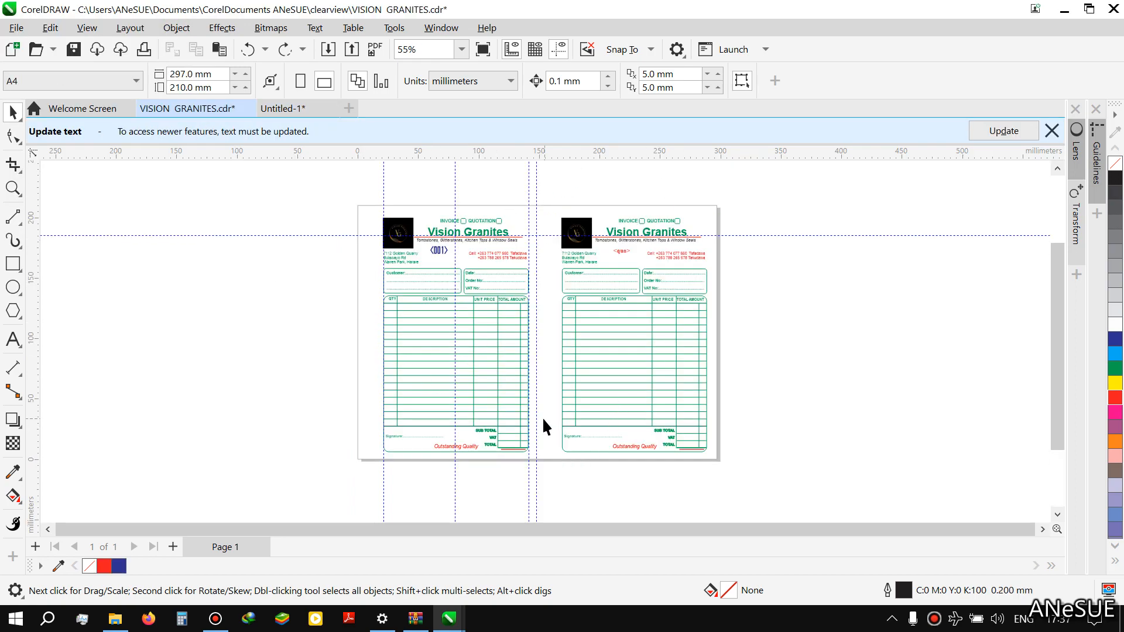
{"action": "scroll", "coordinate": [571, 246], "scroll_direction": "up", "scroll_amount": 2}
{"action": "scroll", "coordinate": [583, 246], "scroll_direction": "up", "scroll_amount": 3}
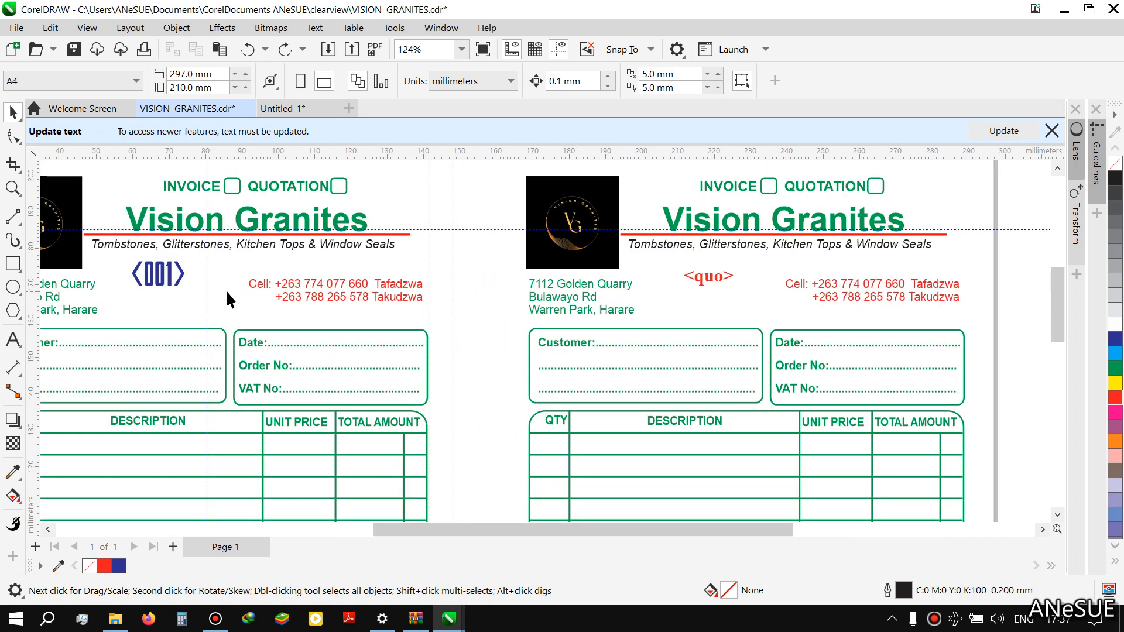
{"action": "left_click", "coordinate": [159, 273]}
{"action": "left_click", "coordinate": [710, 286]}
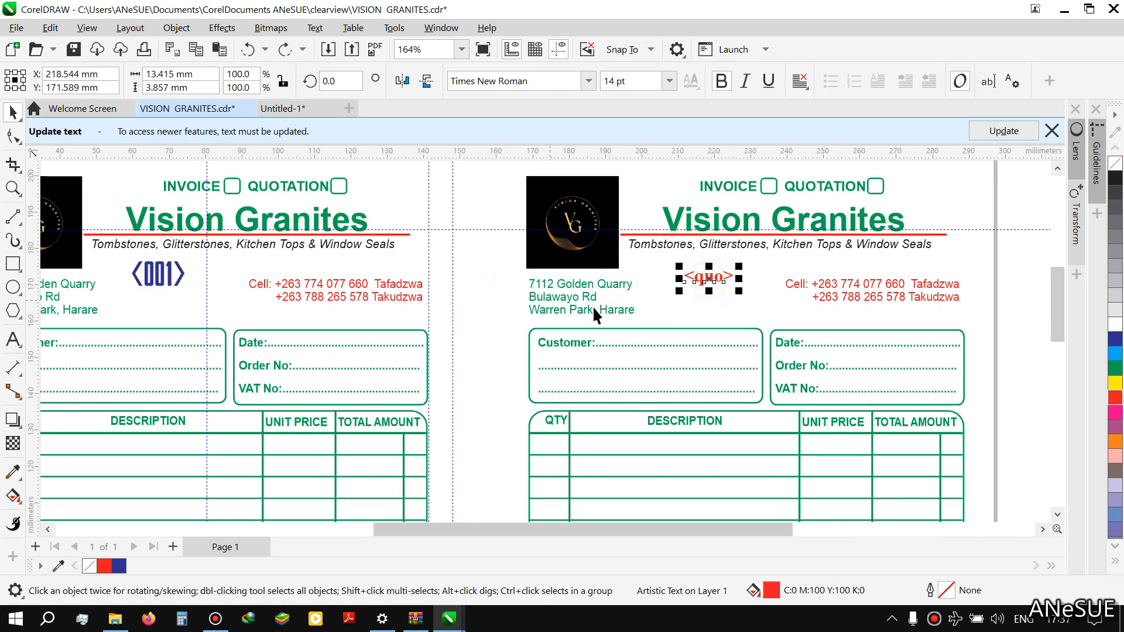
{"action": "key", "text": "Delete"}
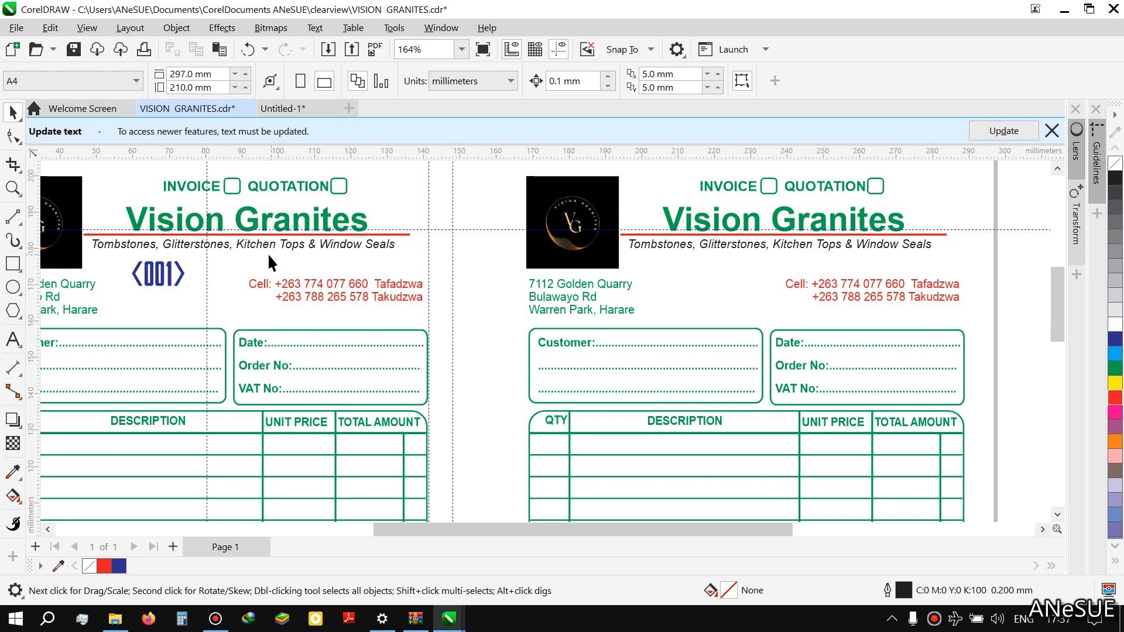
{"action": "left_click", "coordinate": [177, 276]}
{"action": "key", "text": "Delete"}
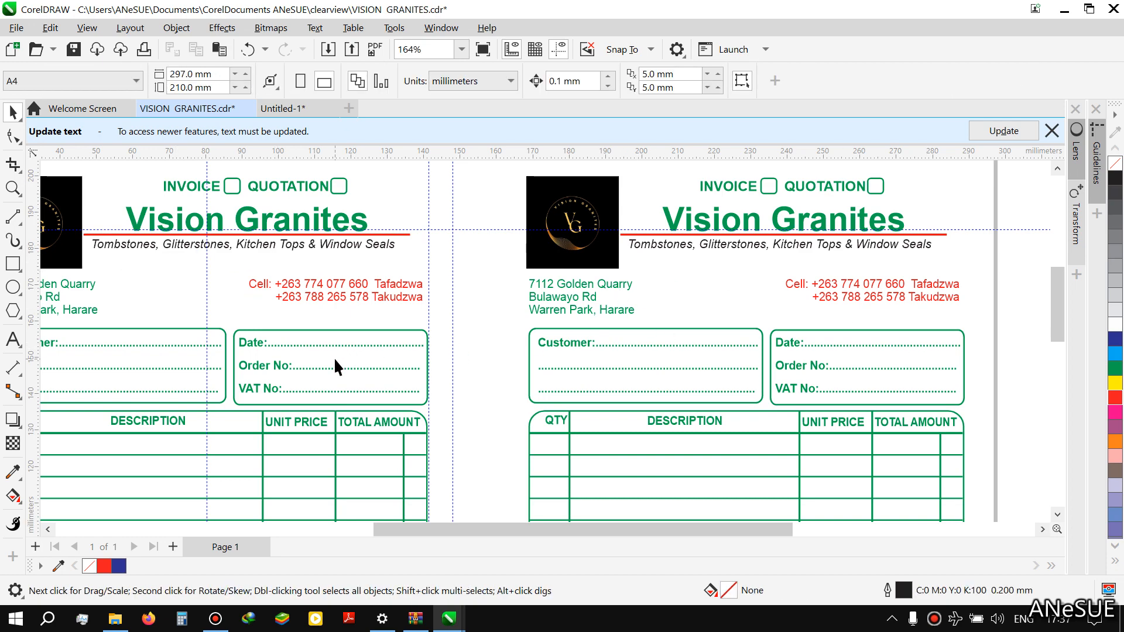
Open the invoice document's print merge data for editing, review the 001 and quo records, and finish without changing them.
{"action": "left_click", "coordinate": [17, 29]}
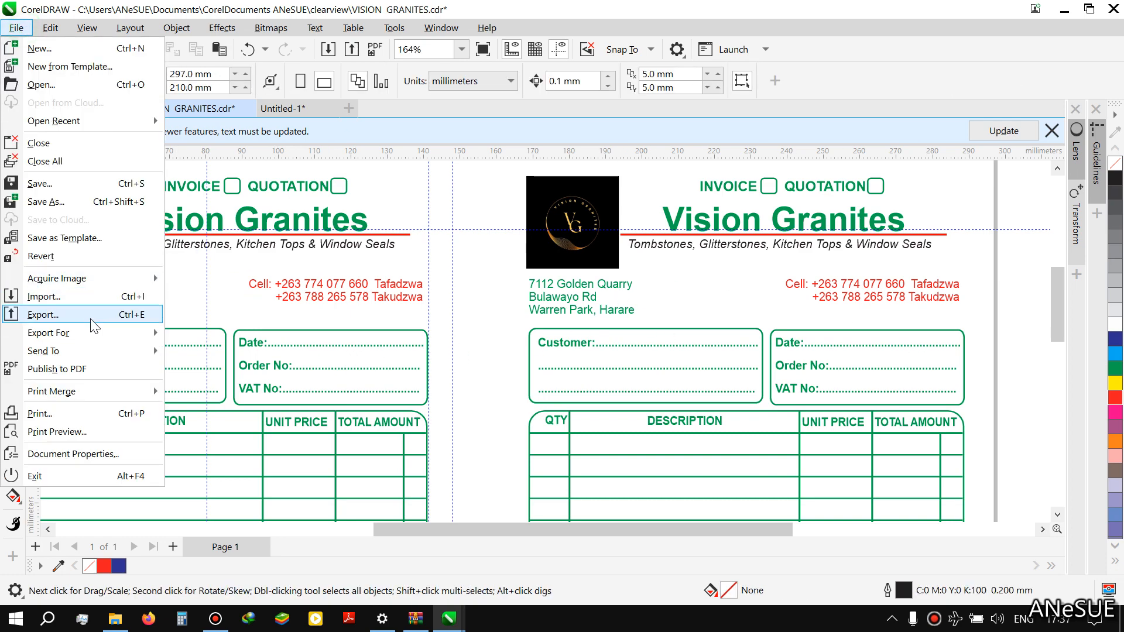
{"action": "mouse_move", "coordinate": [103, 389]}
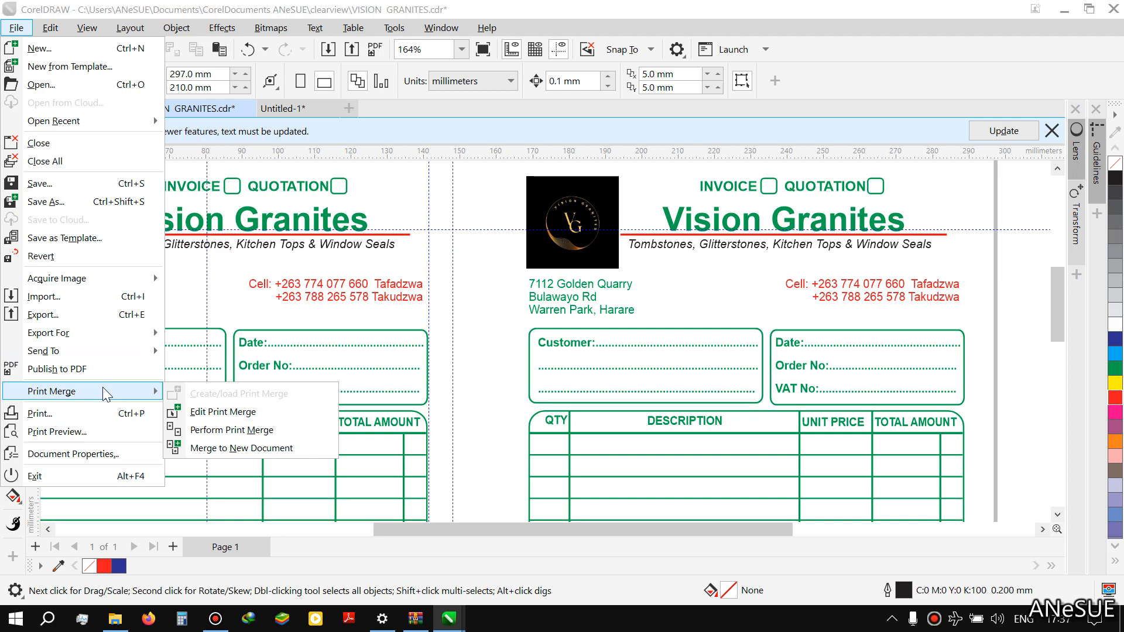
{"action": "left_click", "coordinate": [226, 412]}
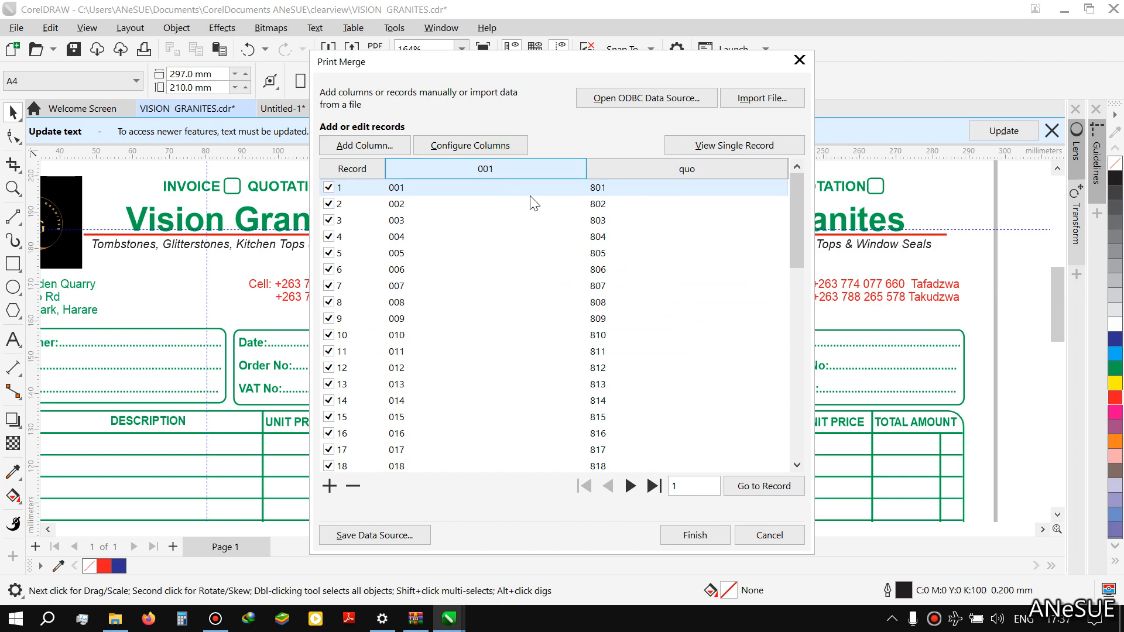
{"action": "left_click_drag", "start_coordinate": [531, 67], "coordinate": [394, 63]}
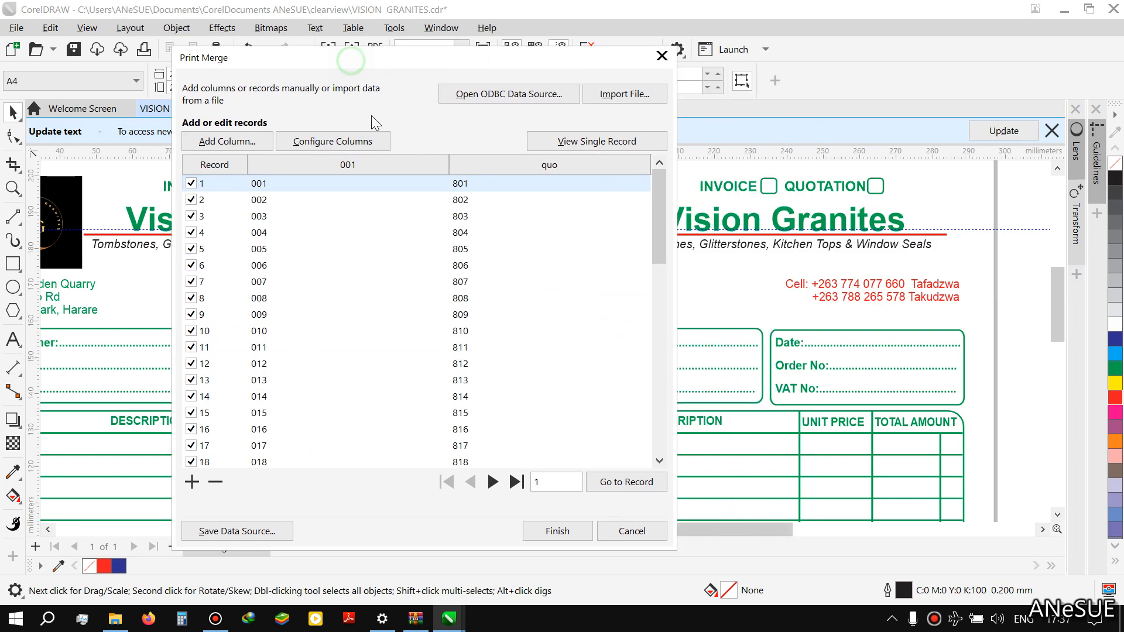
{"action": "left_click", "coordinate": [567, 530]}
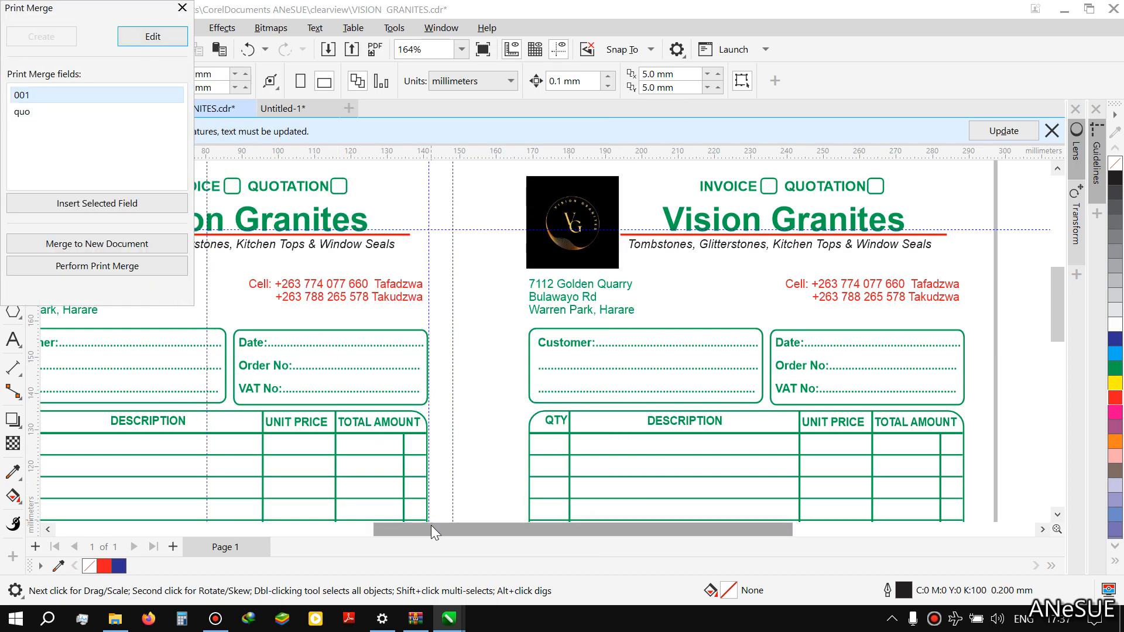
Insert the 001 merge field on the left invoice, place it below the Vision Granites tagline, and fill it yellow.
{"action": "left_click_drag", "start_coordinate": [437, 531], "coordinate": [361, 530]}
{"action": "left_click", "coordinate": [26, 111]}
{"action": "left_click", "coordinate": [33, 93]}
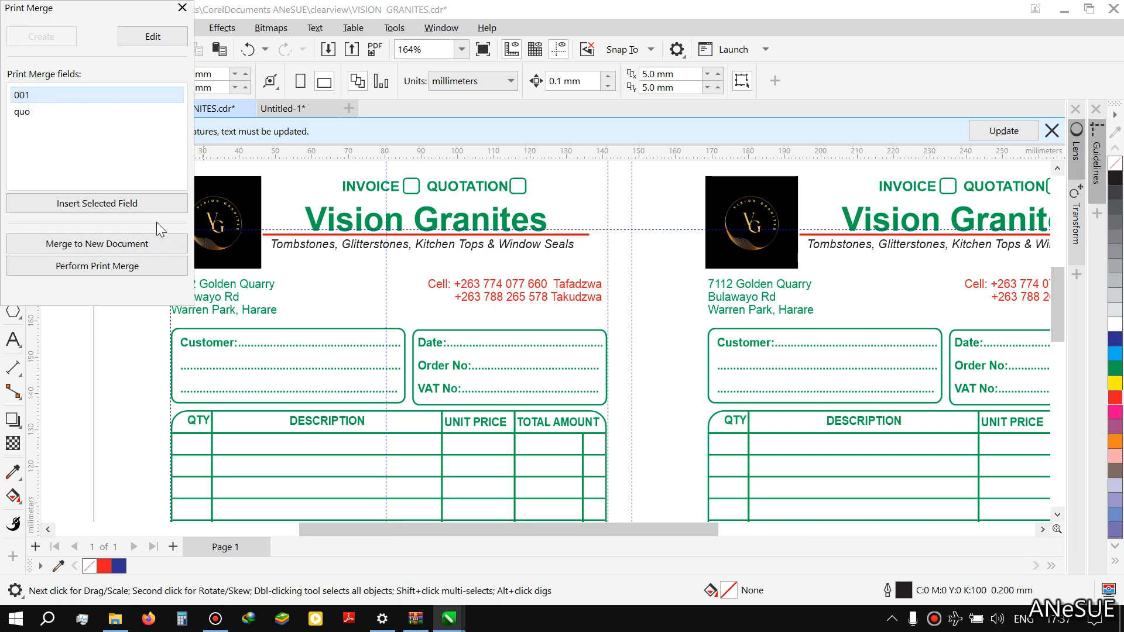
{"action": "left_click", "coordinate": [82, 201]}
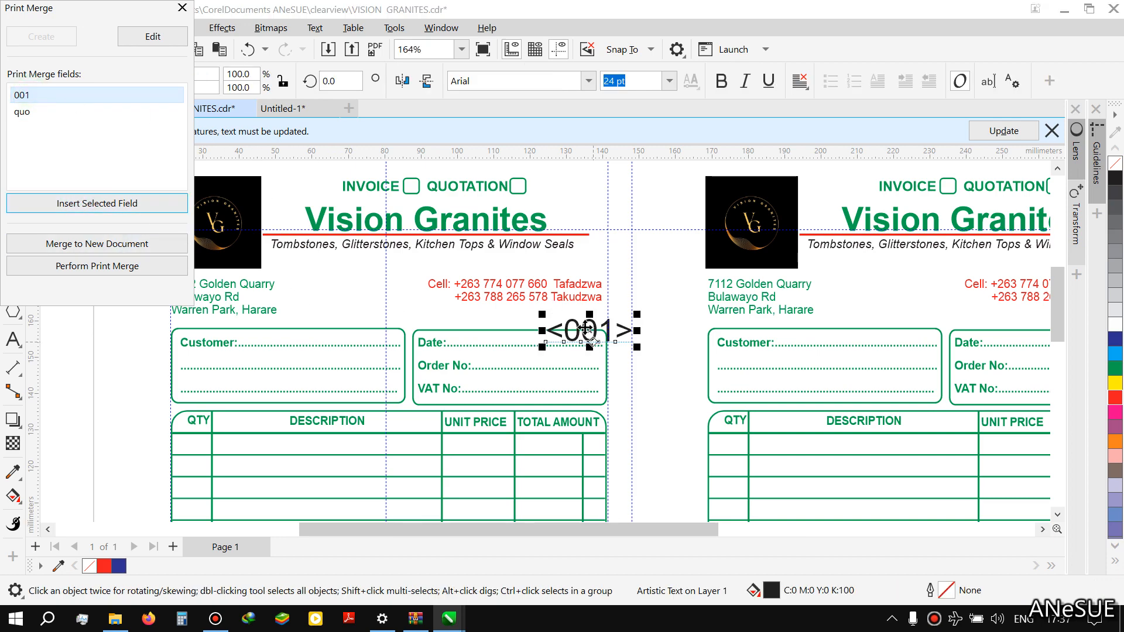
{"action": "left_click_drag", "start_coordinate": [571, 331], "coordinate": [364, 287]}
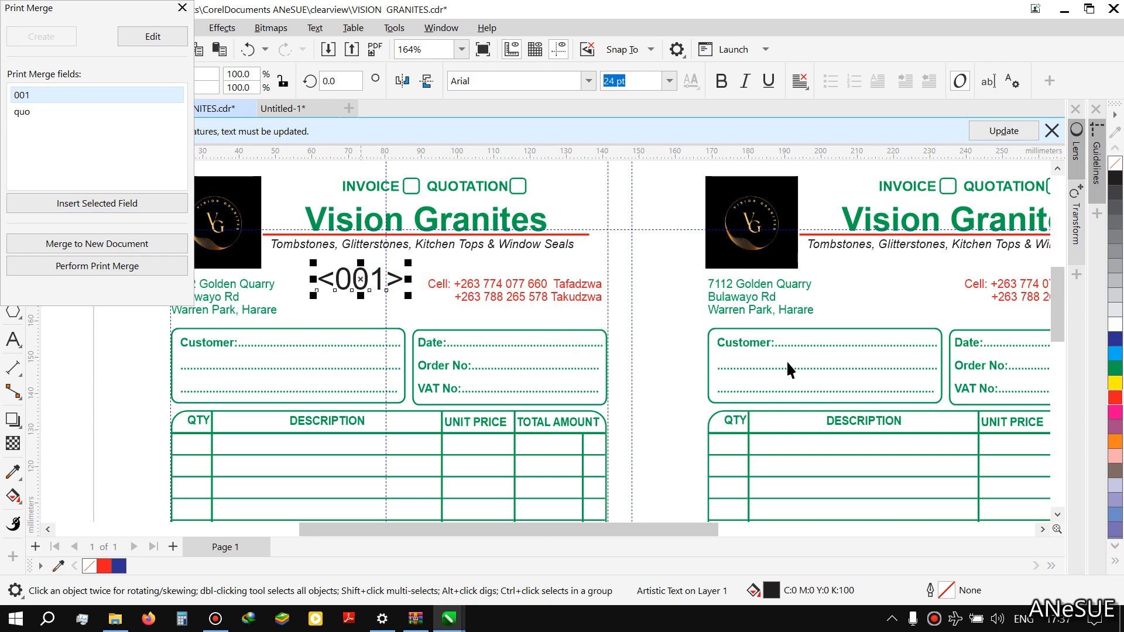
{"action": "left_click", "coordinate": [1115, 383]}
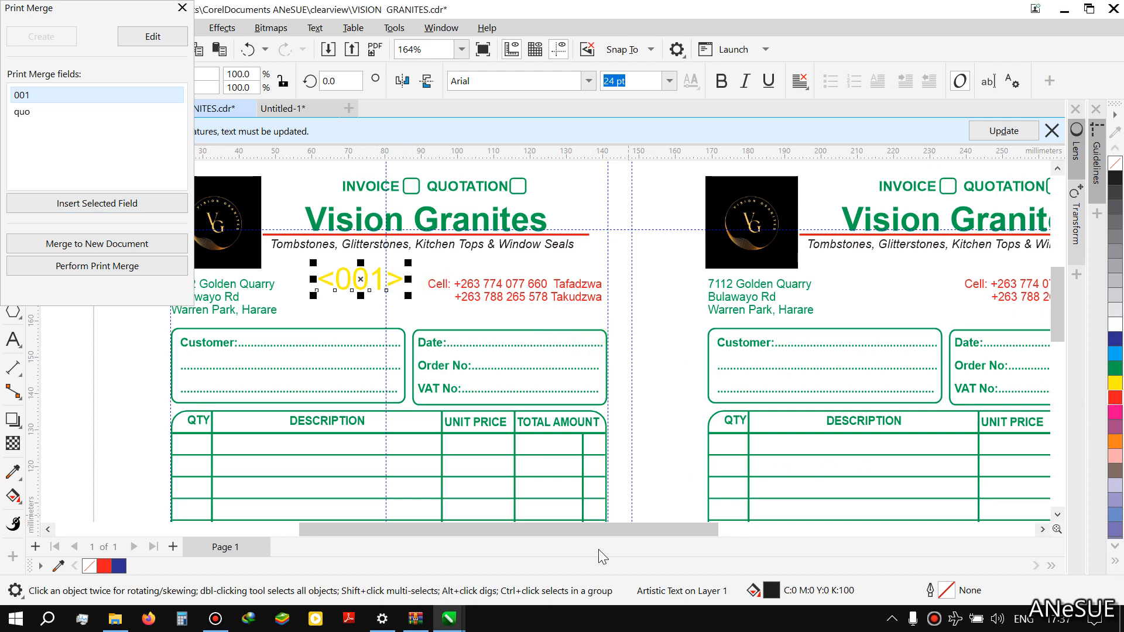
Try the quo merge field below the right invoice's tagline with a green fill, and delete it.
{"action": "left_click_drag", "start_coordinate": [579, 529], "coordinate": [721, 530]}
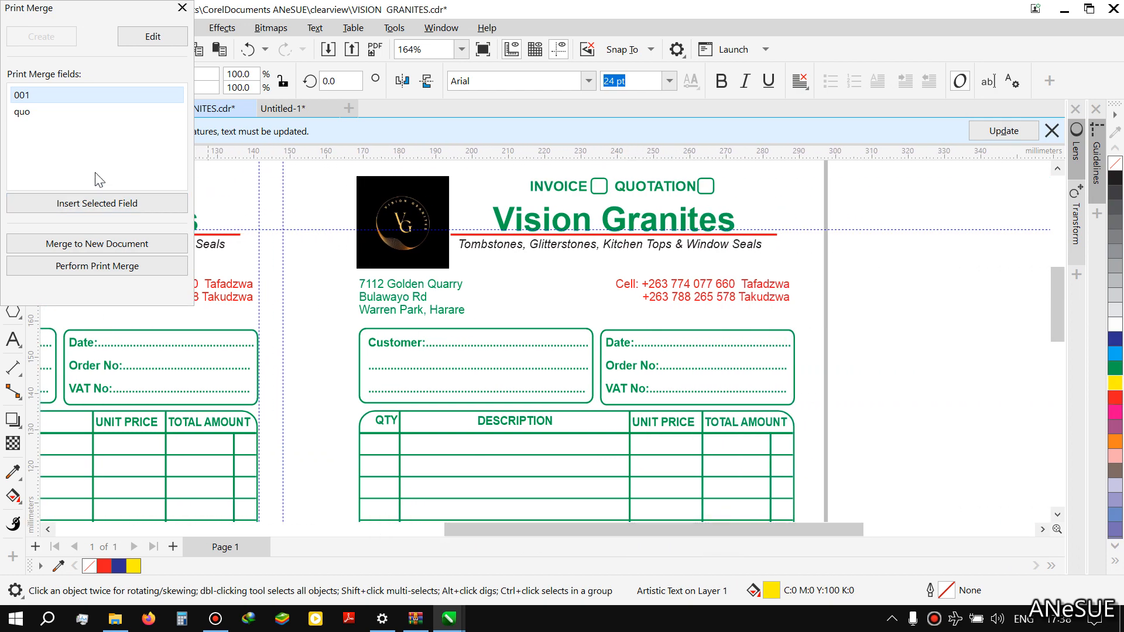
{"action": "left_click", "coordinate": [95, 112]}
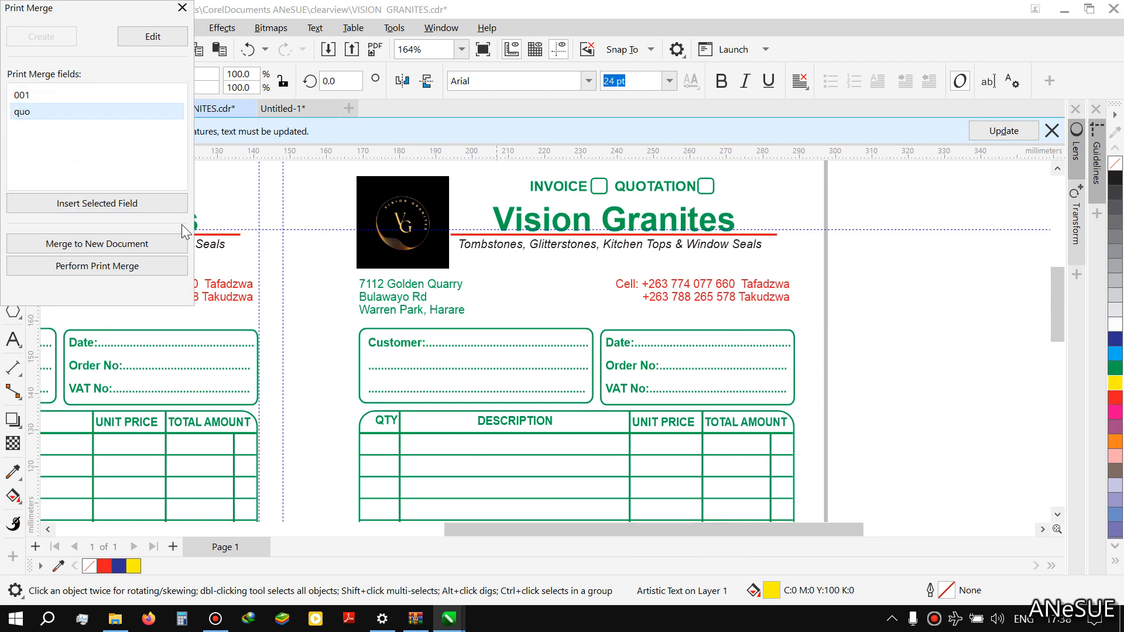
{"action": "left_click", "coordinate": [114, 205]}
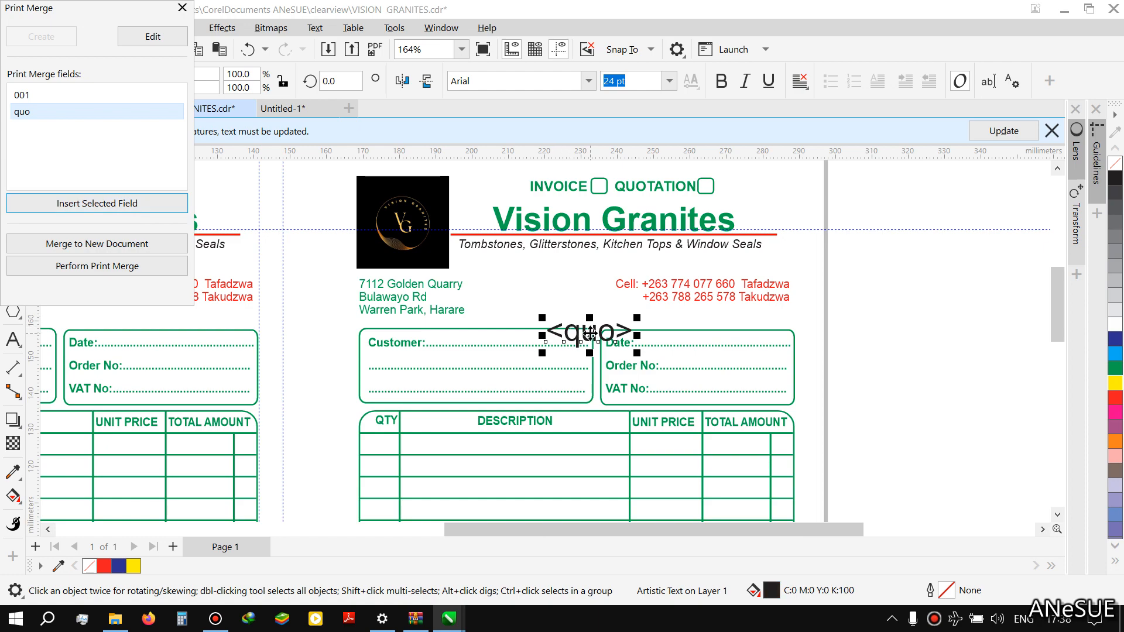
{"action": "left_click_drag", "start_coordinate": [586, 331], "coordinate": [531, 285]}
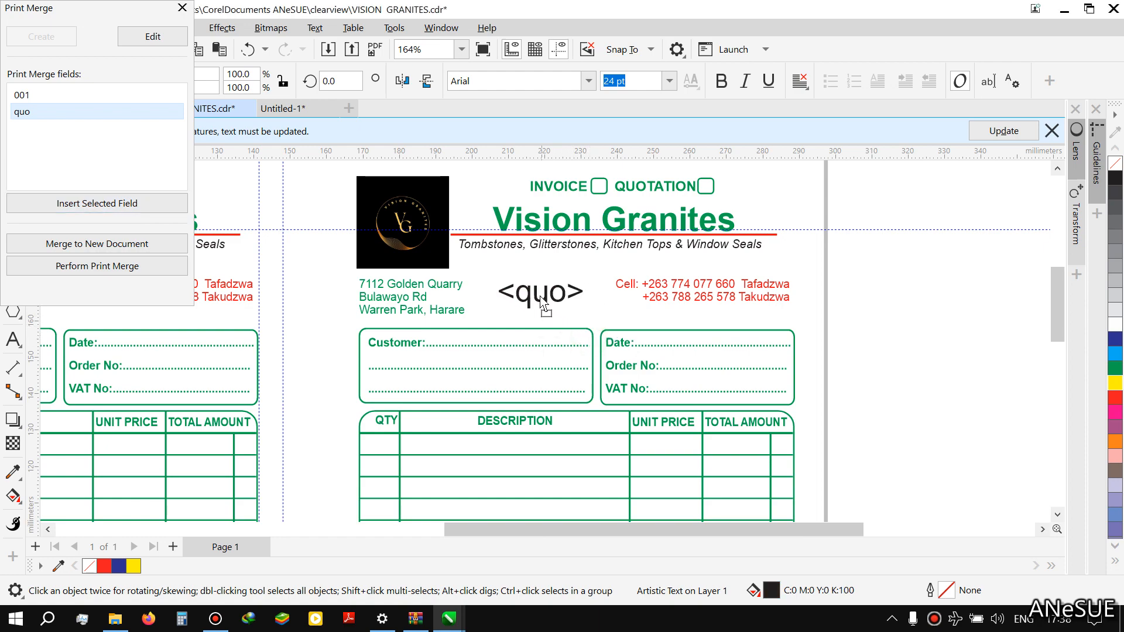
{"action": "left_click", "coordinate": [1115, 367]}
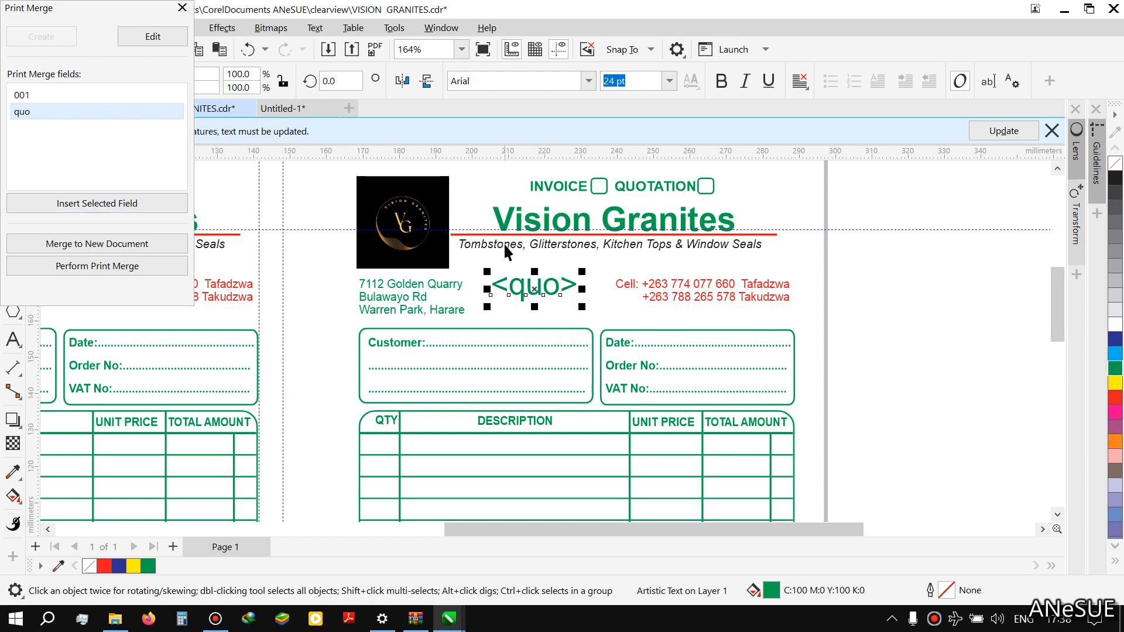
{"action": "key", "text": "Delete"}
Insert the 001 merge field on the right invoice, place it below the tagline, and fill it red.
{"action": "left_click", "coordinate": [19, 98]}
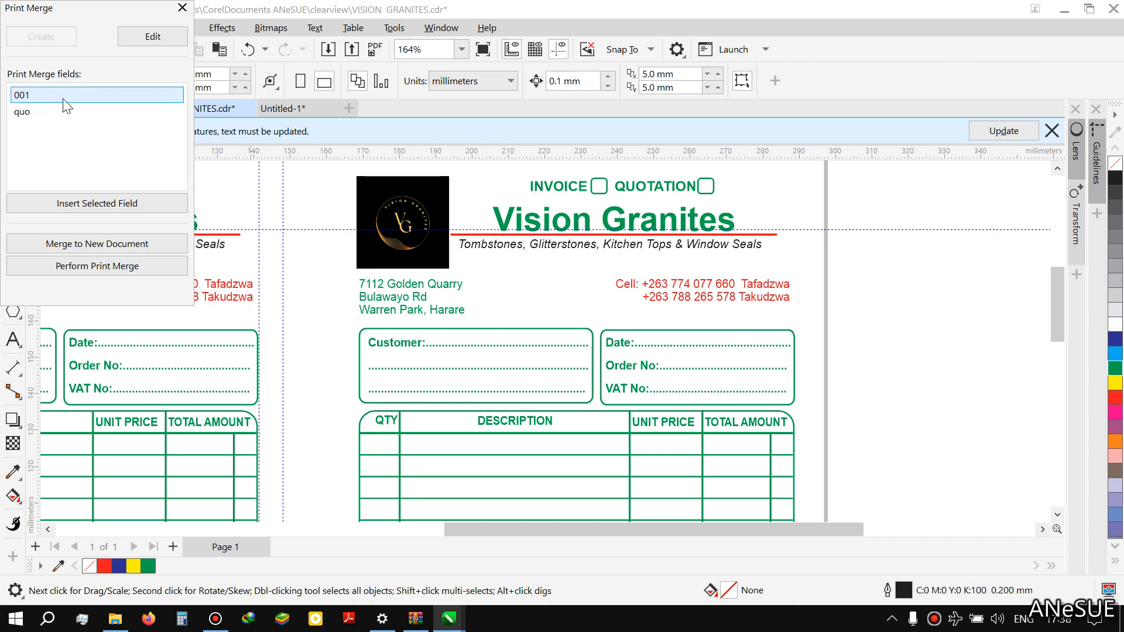
{"action": "left_click", "coordinate": [91, 201]}
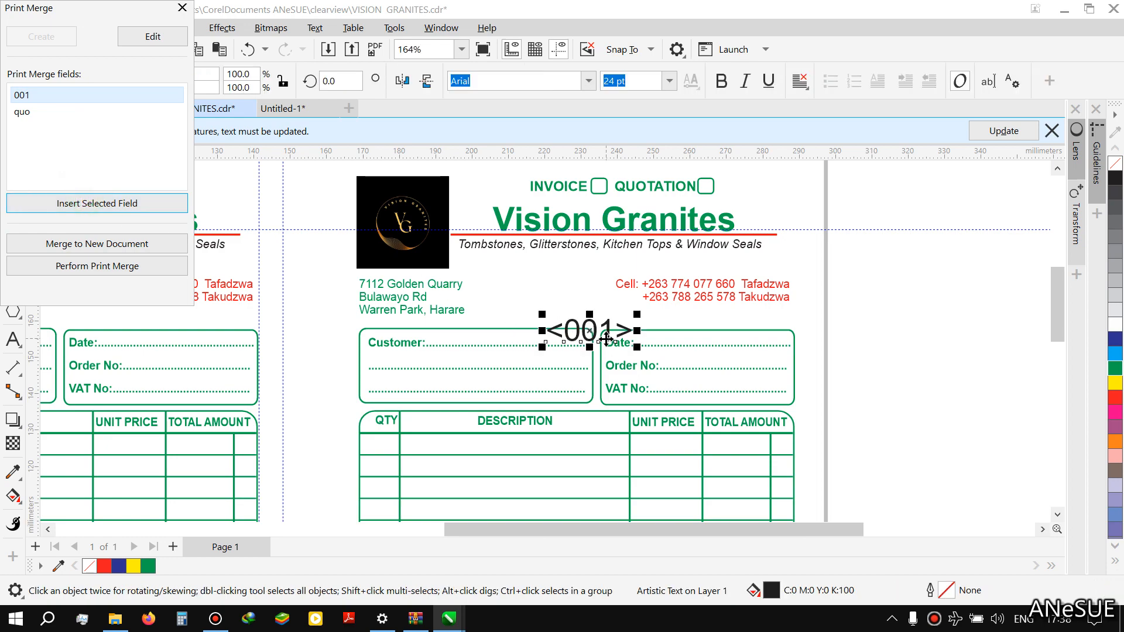
{"action": "left_click_drag", "start_coordinate": [595, 333], "coordinate": [554, 287]}
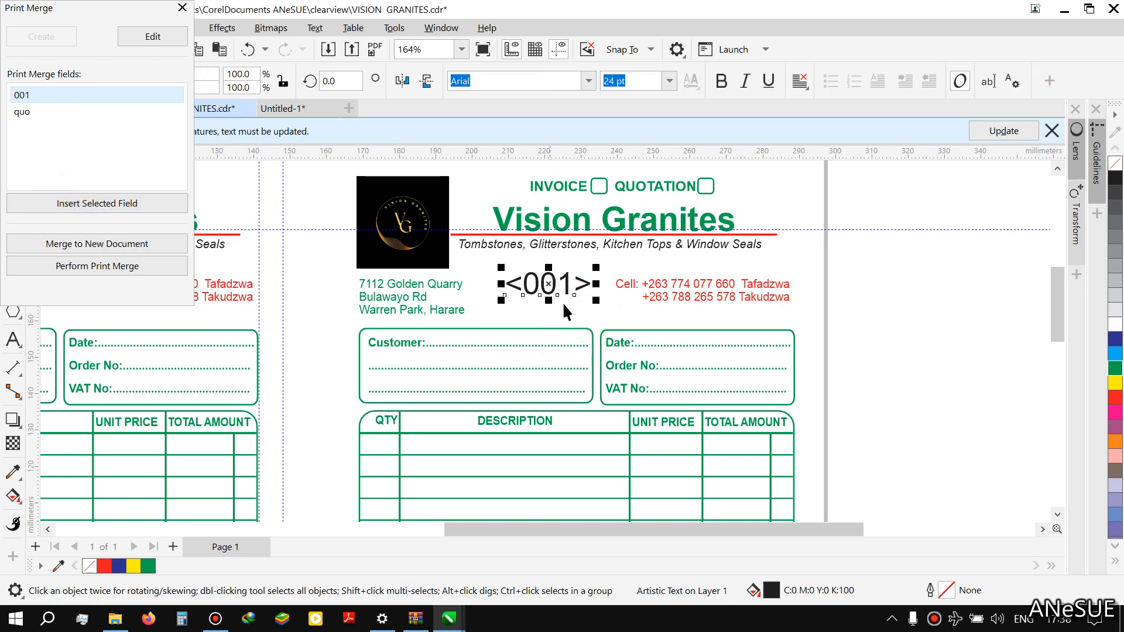
{"action": "left_click", "coordinate": [1115, 398]}
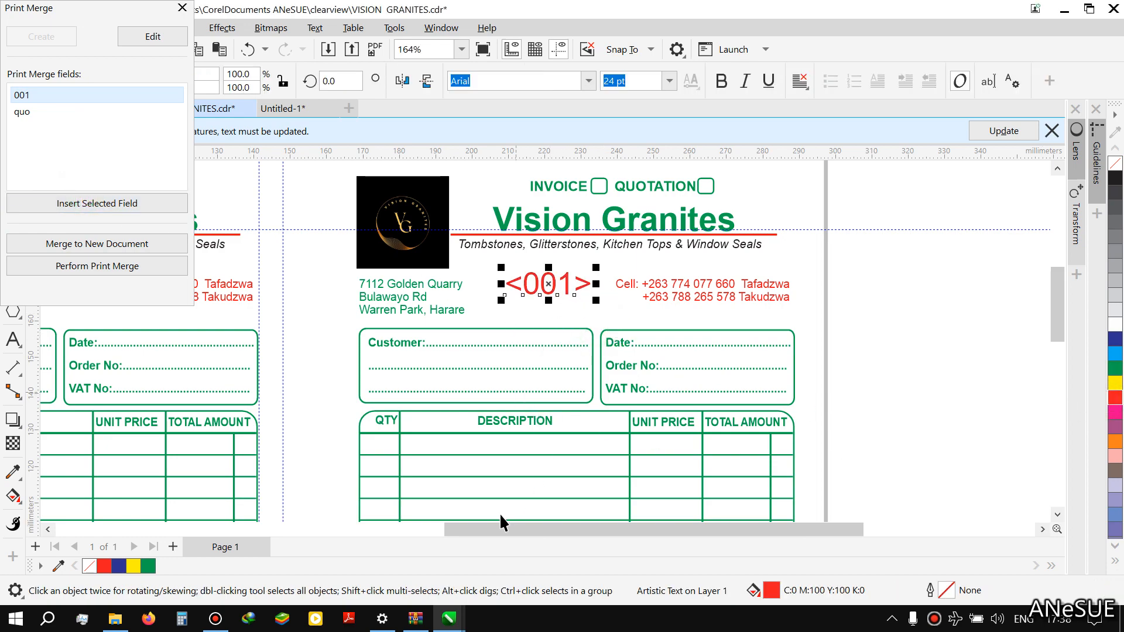
{"action": "scroll", "coordinate": [404, 451], "scroll_direction": "down", "scroll_amount": 4}
{"action": "scroll", "coordinate": [300, 437], "scroll_direction": "up", "scroll_amount": 3}
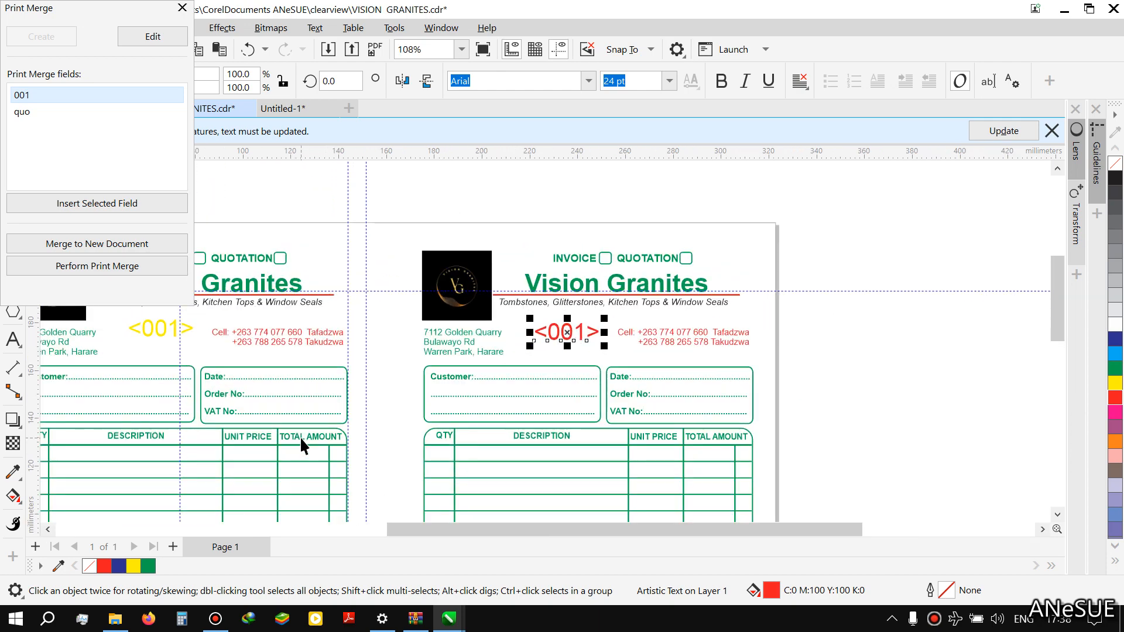
Perform the print merge with Microsoft Print to PDF as the printer, and examine pages 1 and 2 in the print preview.
{"action": "left_click", "coordinate": [75, 265]}
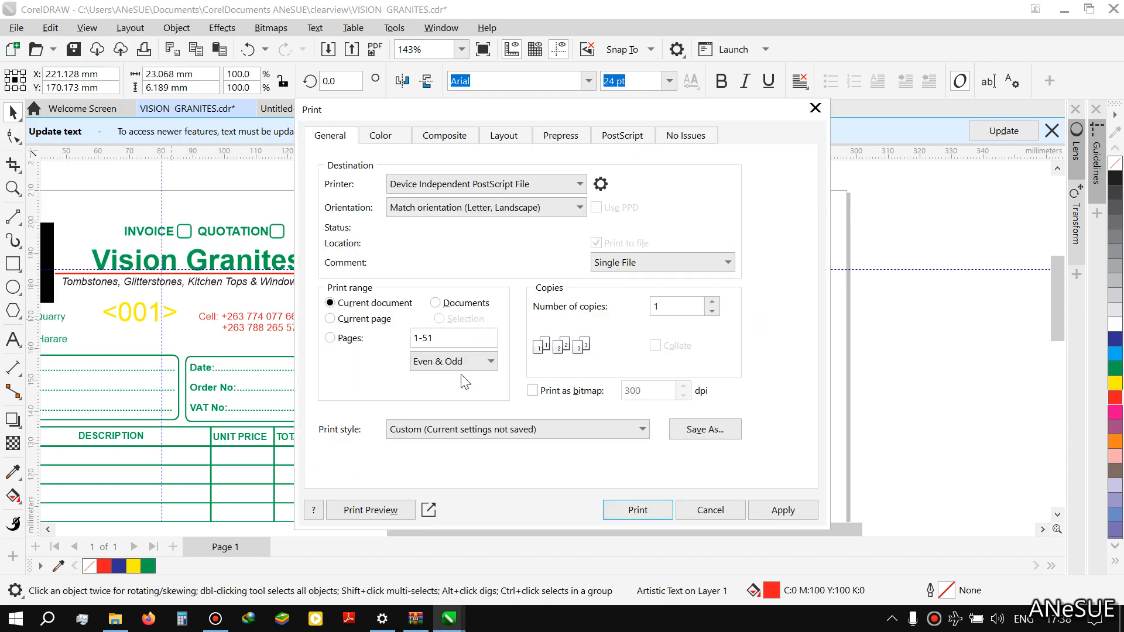
{"action": "left_click", "coordinate": [491, 191]}
{"action": "left_click", "coordinate": [463, 268]}
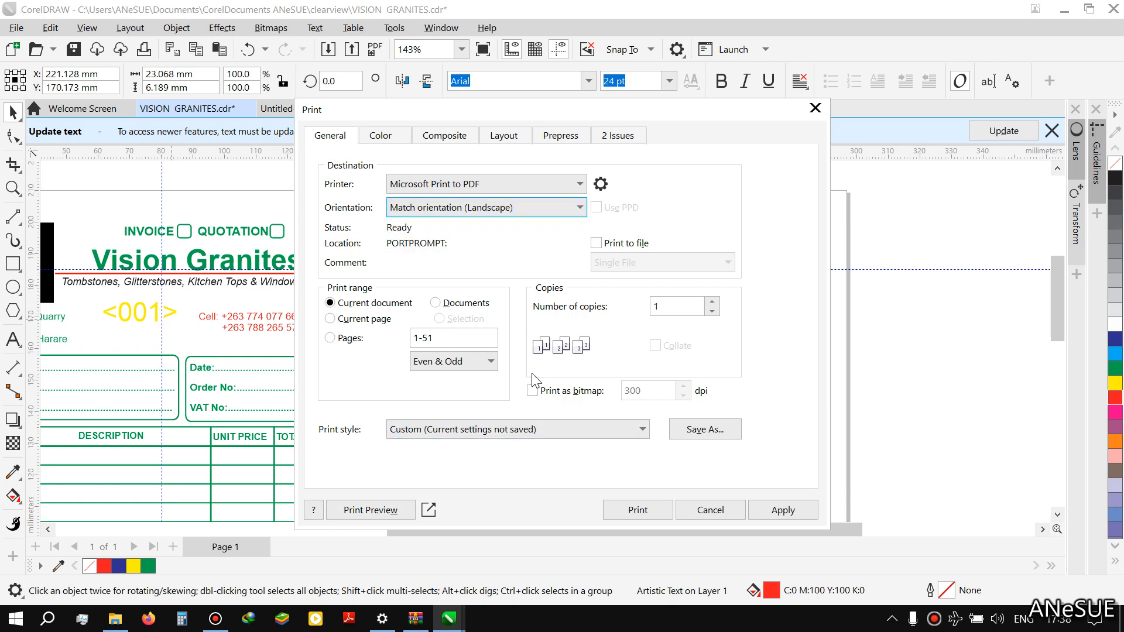
{"action": "left_click", "coordinate": [395, 507]}
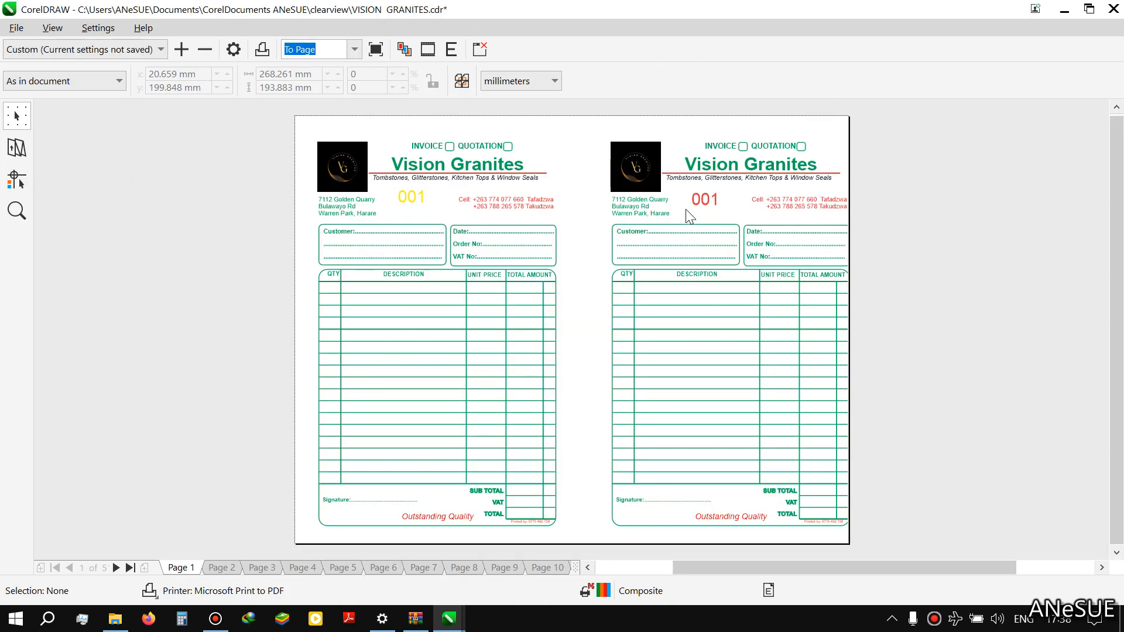
{"action": "left_click", "coordinate": [233, 569]}
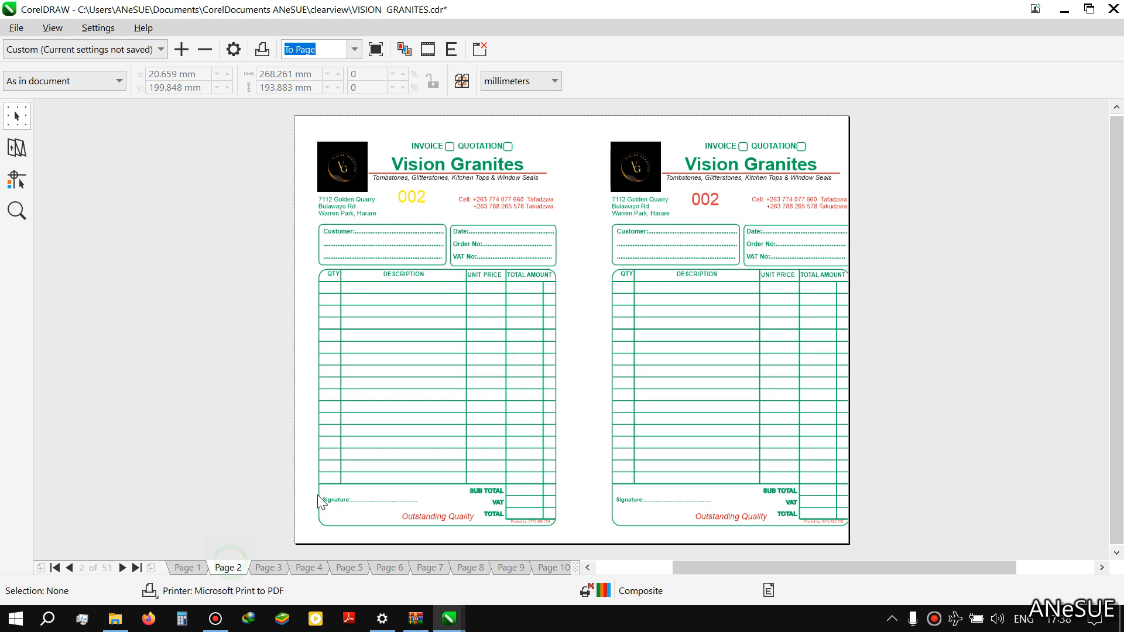
Examine the invoice numbers on pages 3, 4, 5, 10 and 11 of the print preview.
{"action": "left_click", "coordinate": [265, 568]}
{"action": "left_click", "coordinate": [315, 568]}
{"action": "left_click", "coordinate": [350, 567]}
{"action": "left_click", "coordinate": [552, 569]}
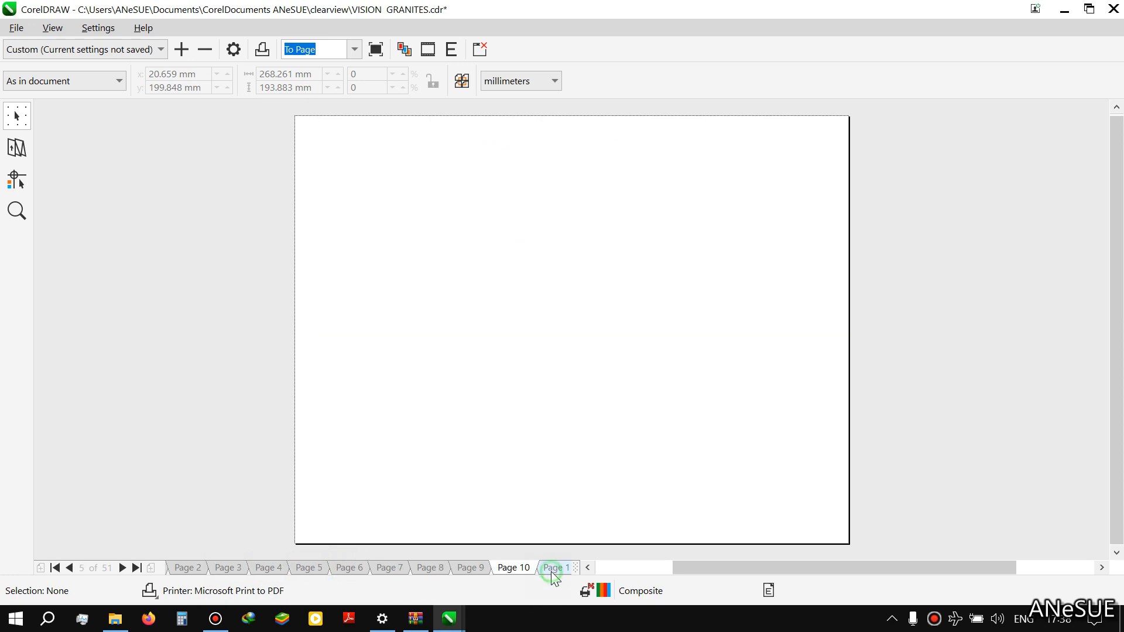
{"action": "left_click", "coordinate": [556, 568]}
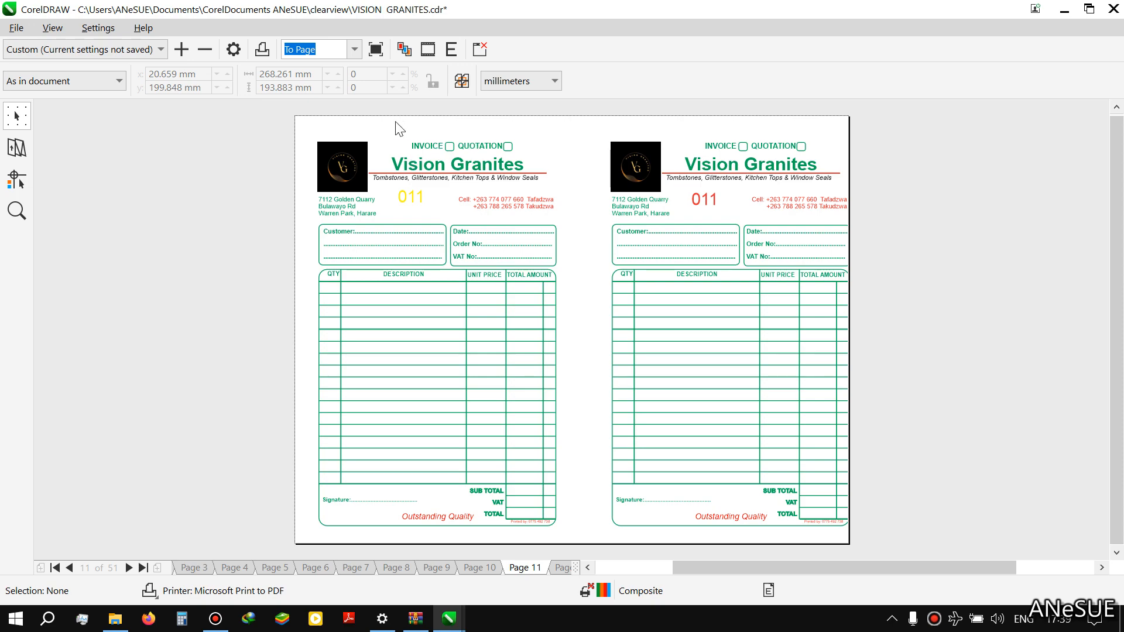
Set the imposition layout to 1 page across and 2 down, and preview the imposed invoices.
{"action": "left_click", "coordinate": [11, 151]}
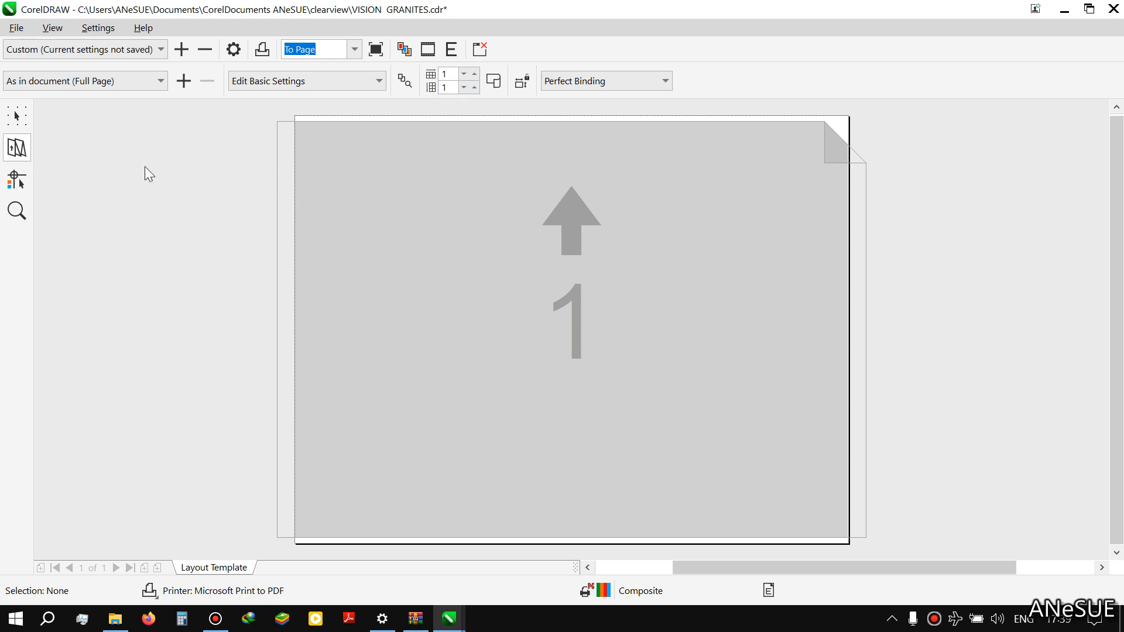
{"action": "left_click", "coordinate": [474, 88]}
{"action": "left_click", "coordinate": [473, 88]}
{"action": "left_click", "coordinate": [464, 88]}
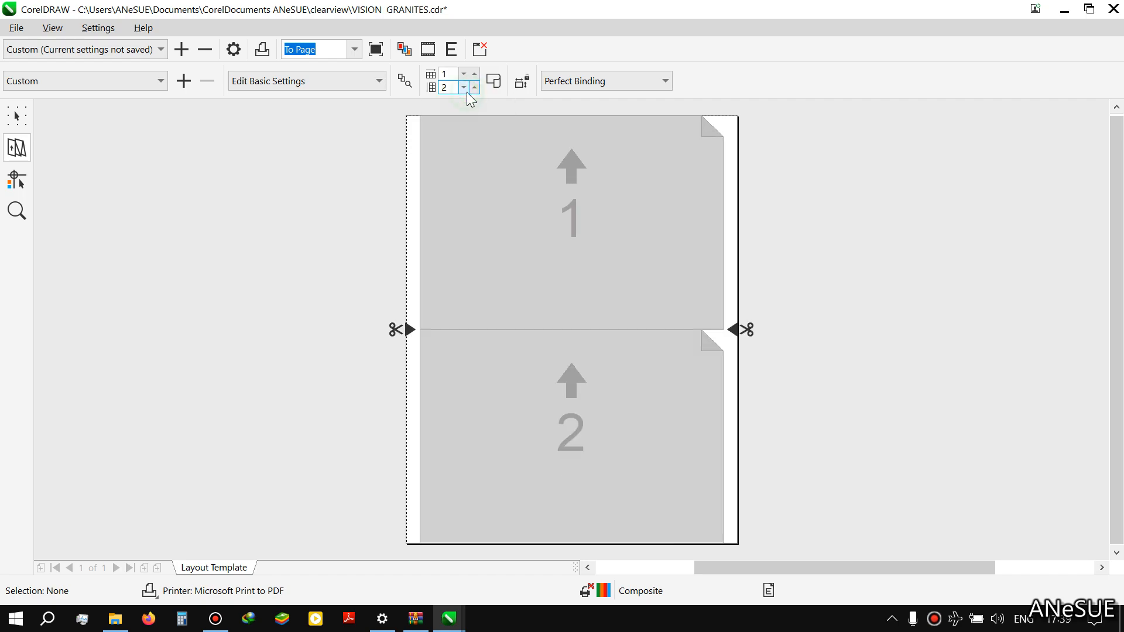
{"action": "left_click", "coordinate": [16, 116]}
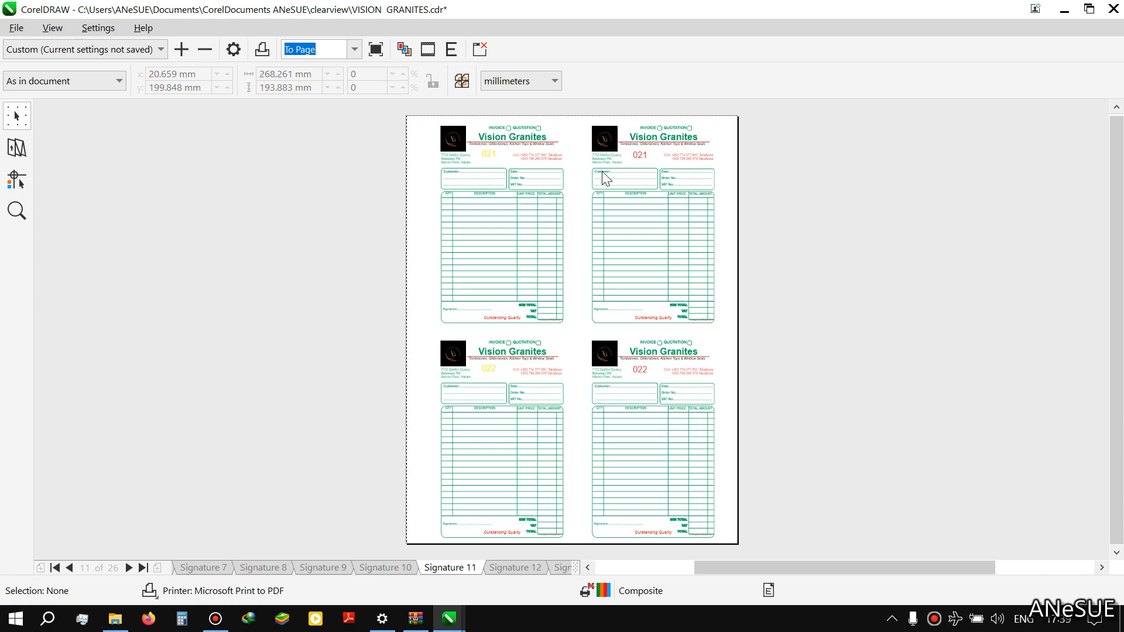
{"action": "left_click", "coordinate": [206, 218]}
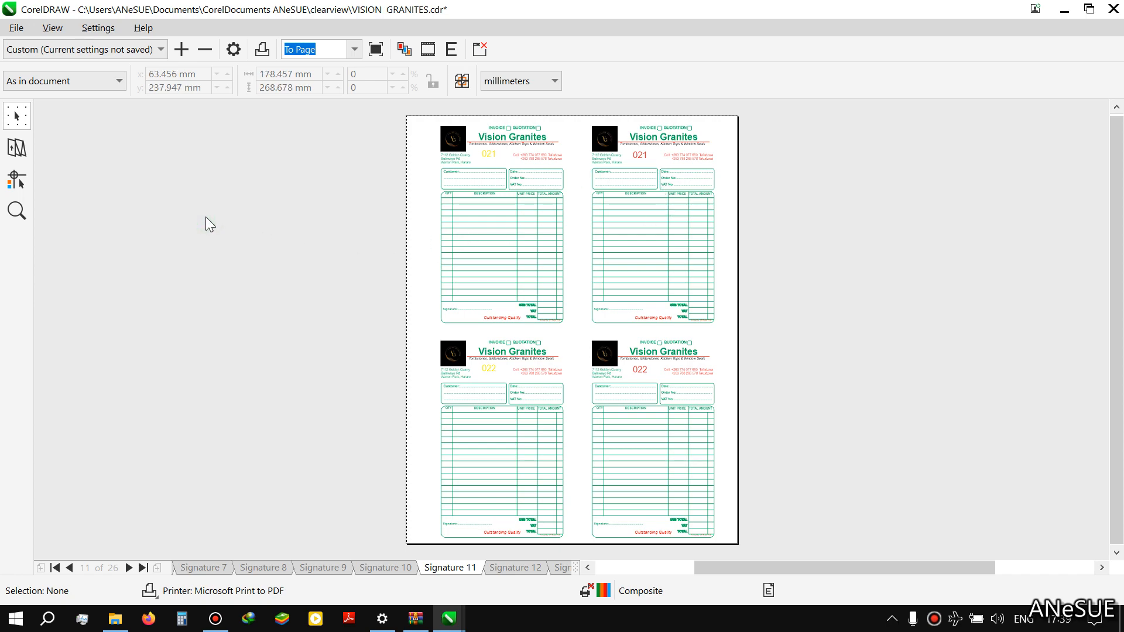